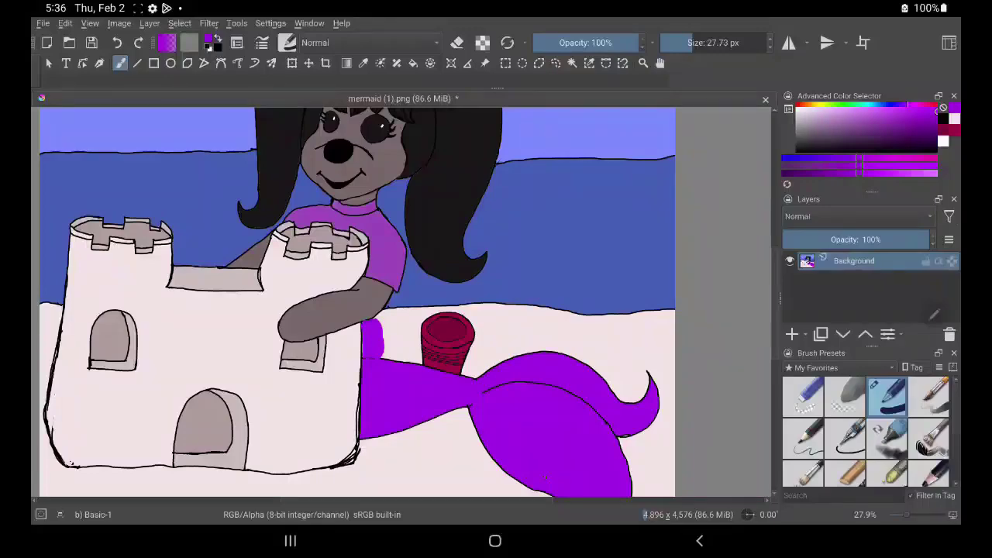
Step: Zoom to about 100% and centre the view on the mermaid's face and hair
scroll(505, 302, "up", 5)
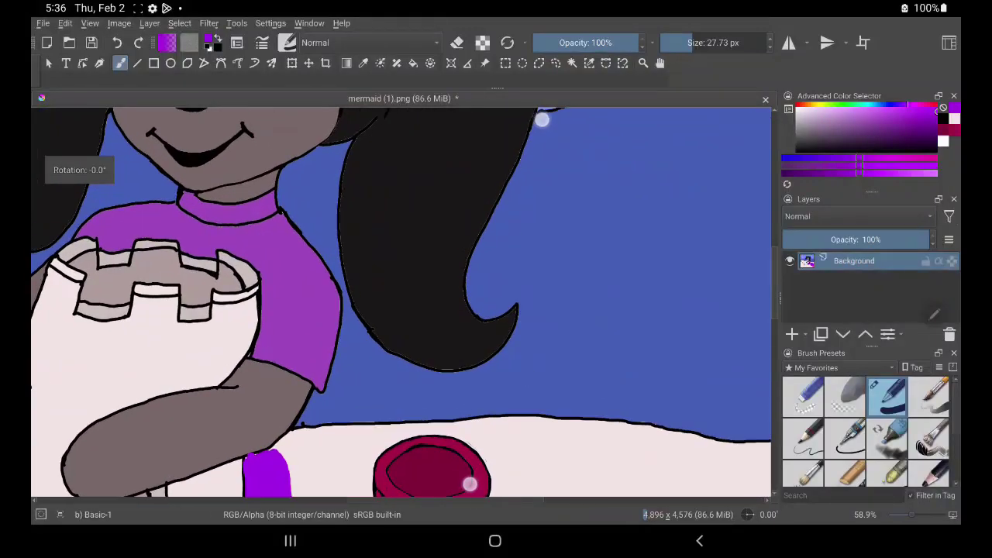
scroll(505, 301, "up", 3)
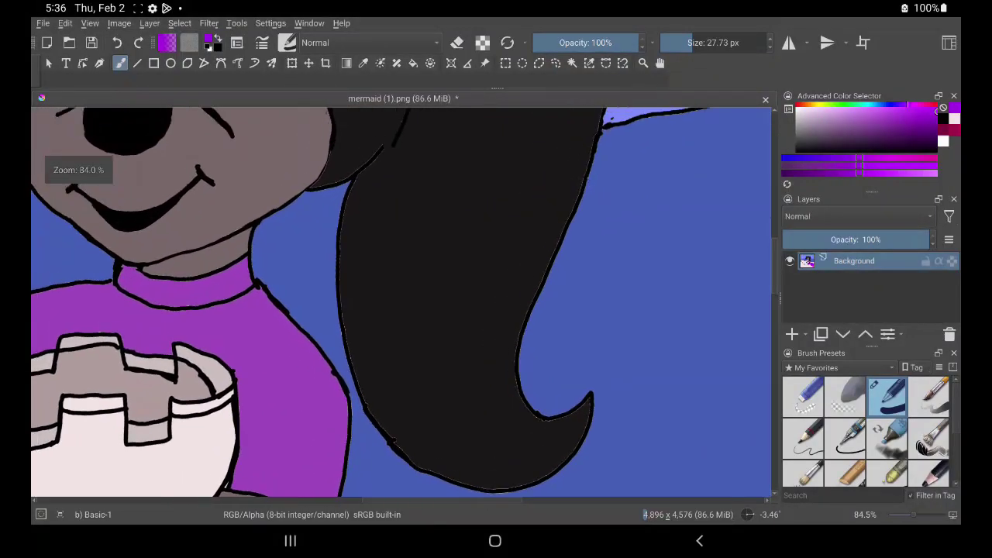
scroll(424, 264, "down", 2)
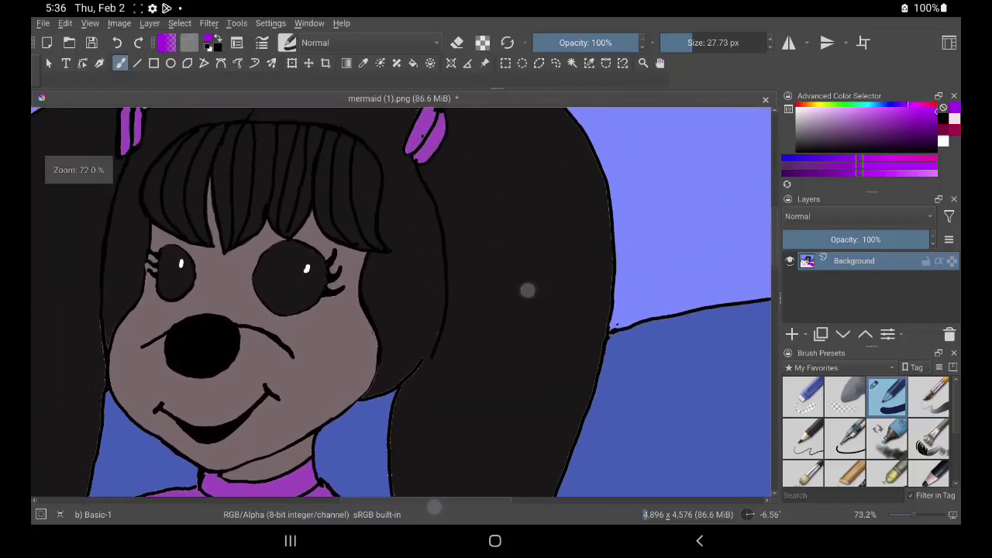
scroll(480, 398, "up", 3)
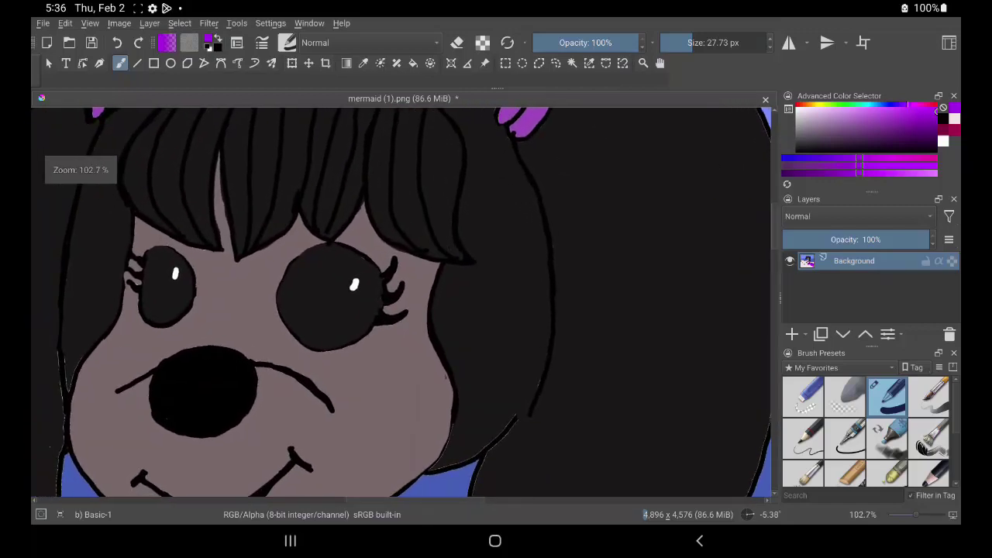
left_click_drag(443, 292, 560, 286)
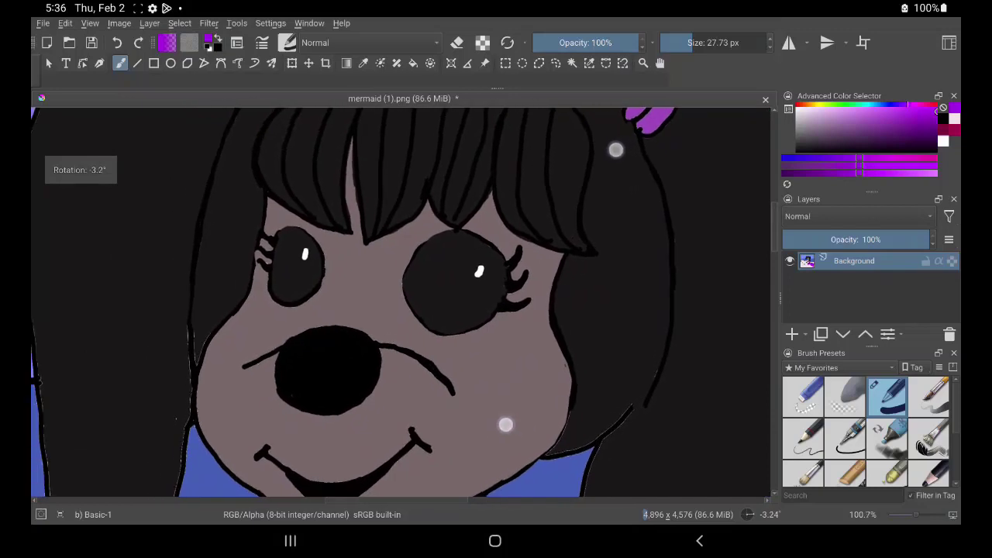
left_click_drag(615, 149, 614, 150)
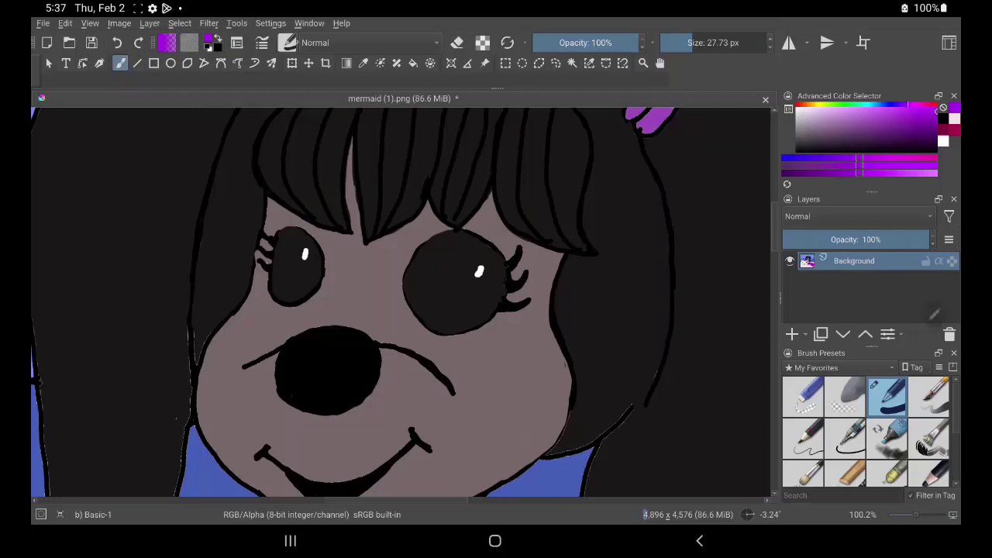
Step: Sample the hair's dark grey and paint a thin test stroke by the hair edge with a 4.46 px Freehand Brush
key("p")
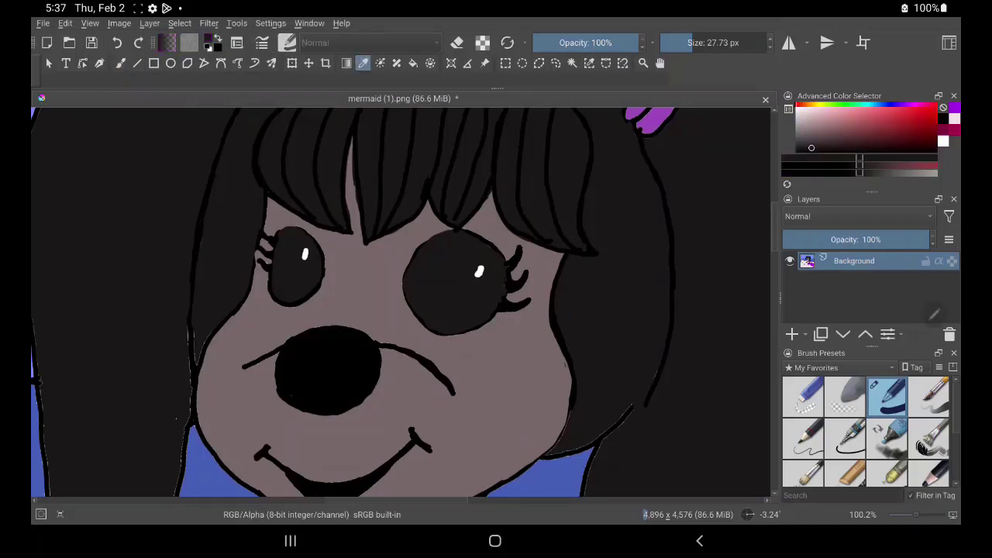
left_click(121, 63)
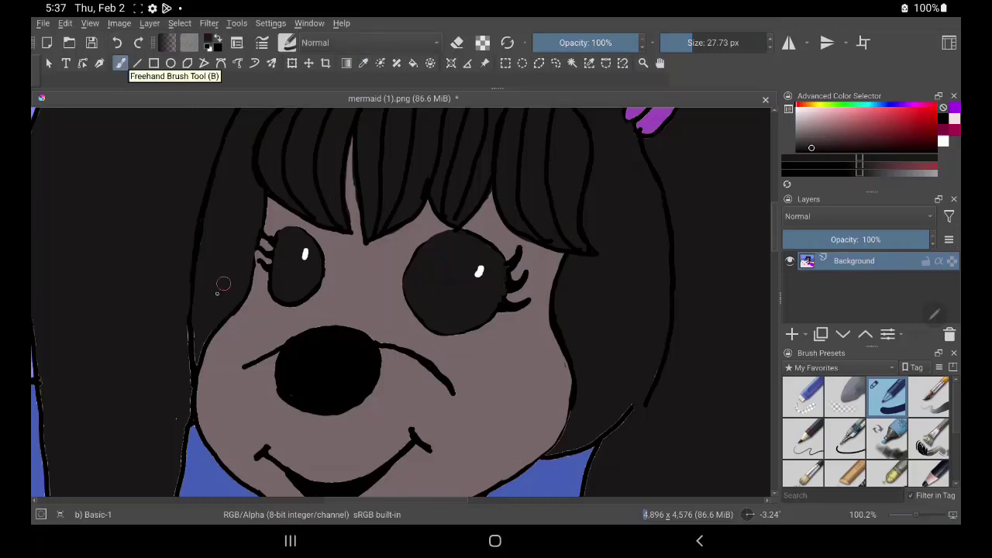
left_click_drag(692, 43, 671, 42)
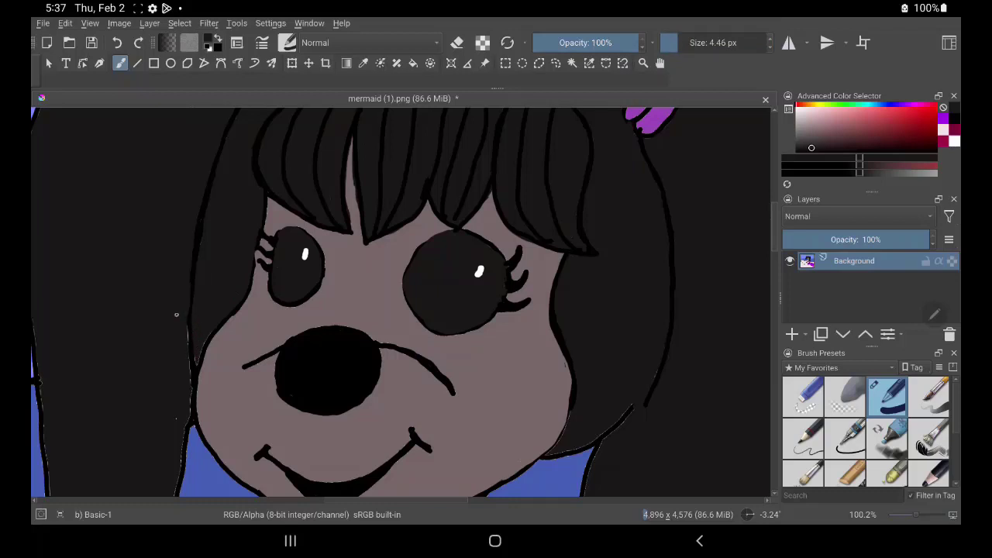
left_click_drag(176, 314, 183, 339)
Step: Darken the sampled grey slightly and set the brush size to 22.65 px
left_click(813, 152)
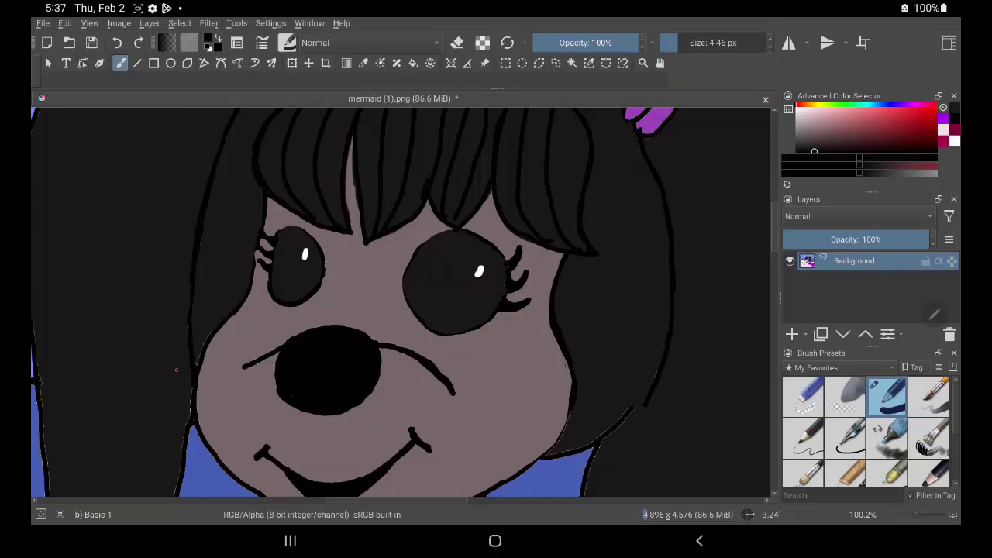
double_click(713, 43)
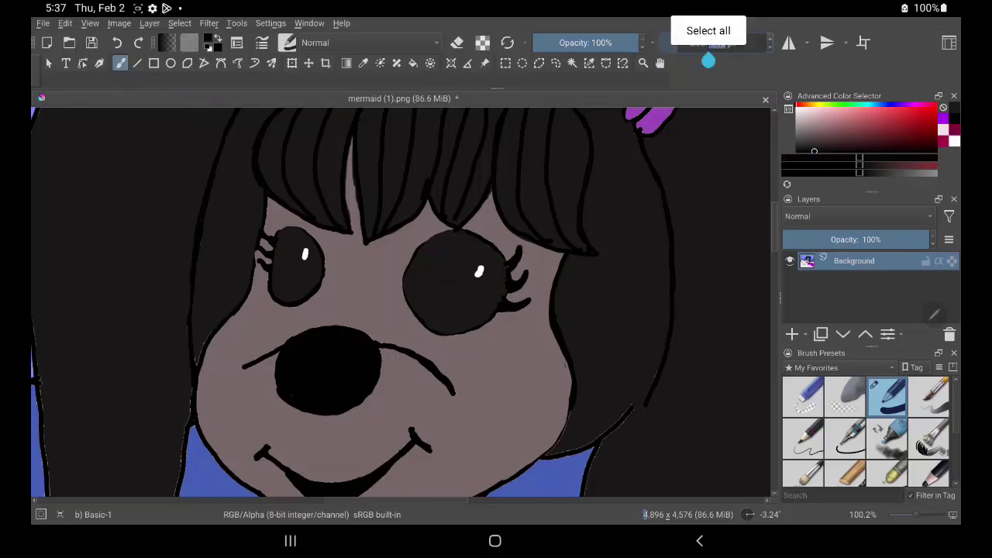
left_click(201, 182)
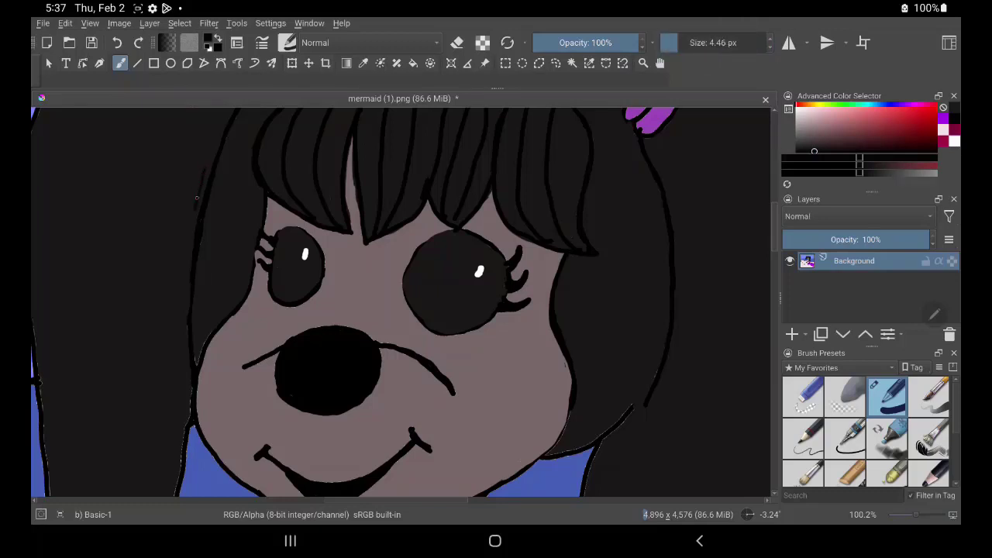
double_click(713, 43)
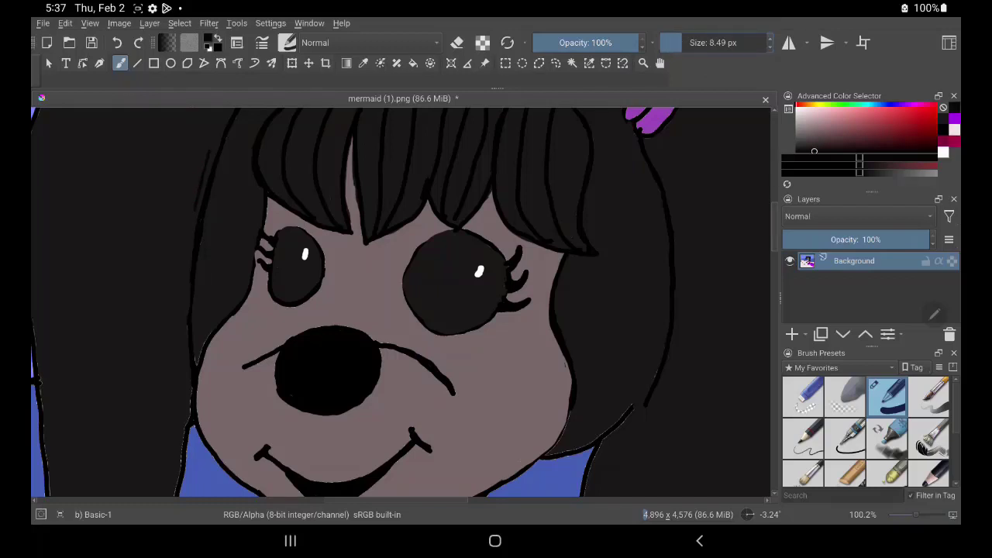
left_click(206, 162)
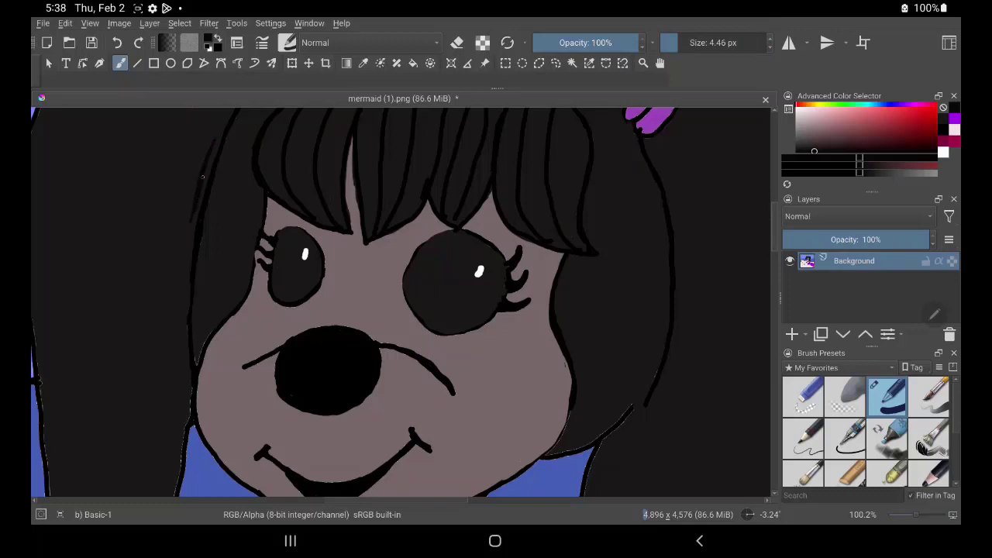
left_click_drag(668, 42, 688, 43)
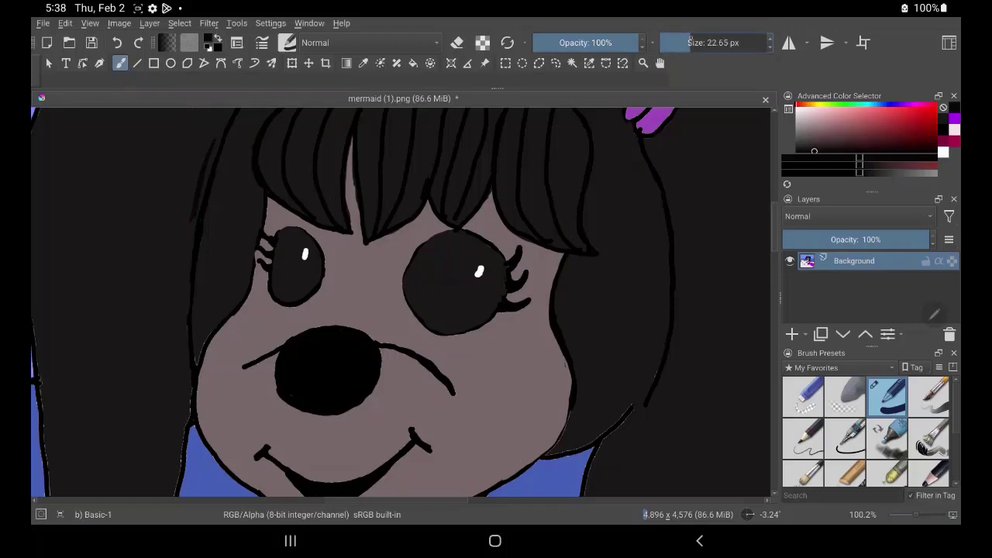
Step: Darken the left hair outline and fill the blue gap inside the pigtail's curled tip
mouse_move(214, 124)
left_mouse_down()
mouse_move(203, 166)
mouse_move(224, 113)
mouse_move(195, 200)
left_mouse_up()
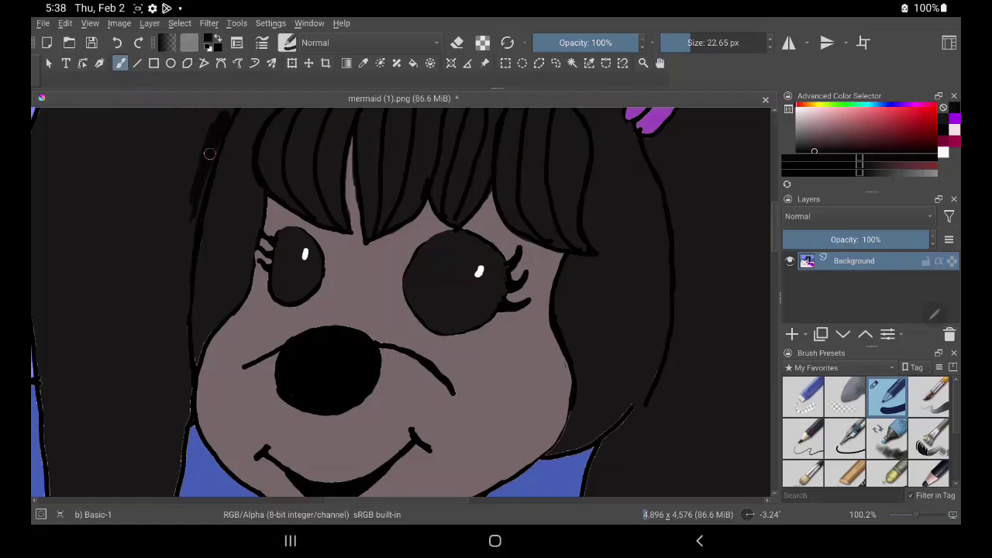
mouse_move(204, 164)
left_mouse_down()
mouse_move(182, 279)
mouse_move(177, 439)
left_mouse_up()
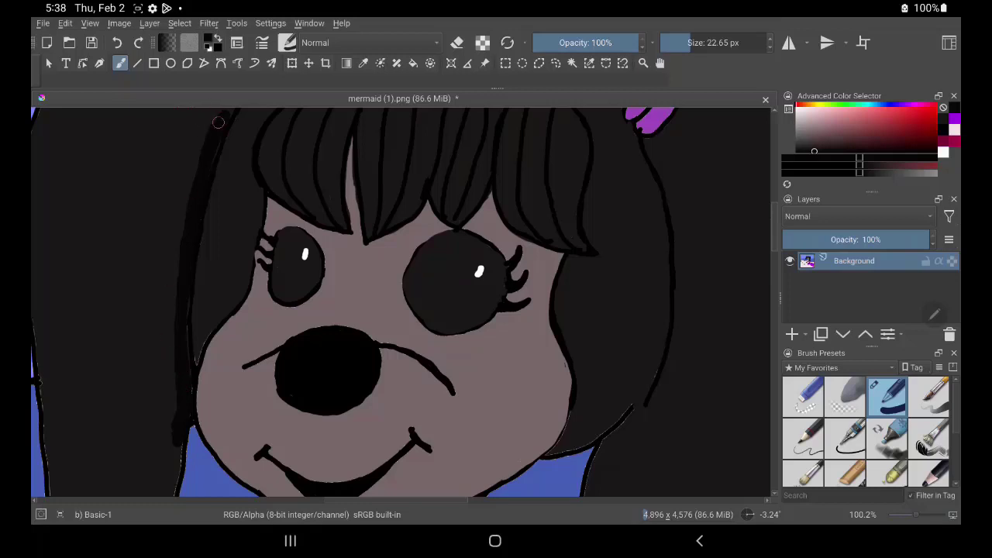
left_click_drag(333, 465, 545, 305)
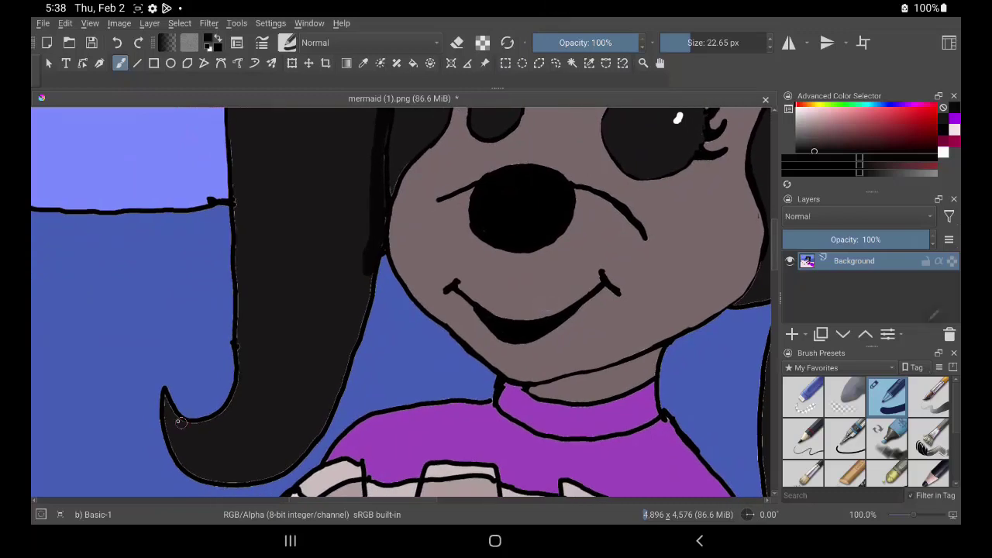
mouse_move(168, 418)
left_mouse_down()
mouse_move(175, 451)
mouse_move(211, 474)
mouse_move(241, 478)
mouse_move(275, 466)
mouse_move(237, 480)
mouse_move(293, 457)
mouse_move(314, 427)
mouse_move(285, 466)
mouse_move(316, 434)
mouse_move(375, 233)
left_mouse_up()
mouse_move(184, 420)
left_mouse_down()
mouse_move(169, 411)
mouse_move(194, 426)
mouse_move(167, 411)
mouse_move(192, 425)
mouse_move(228, 411)
mouse_move(209, 424)
mouse_move(235, 403)
mouse_move(240, 226)
mouse_move(248, 309)
left_mouse_up()
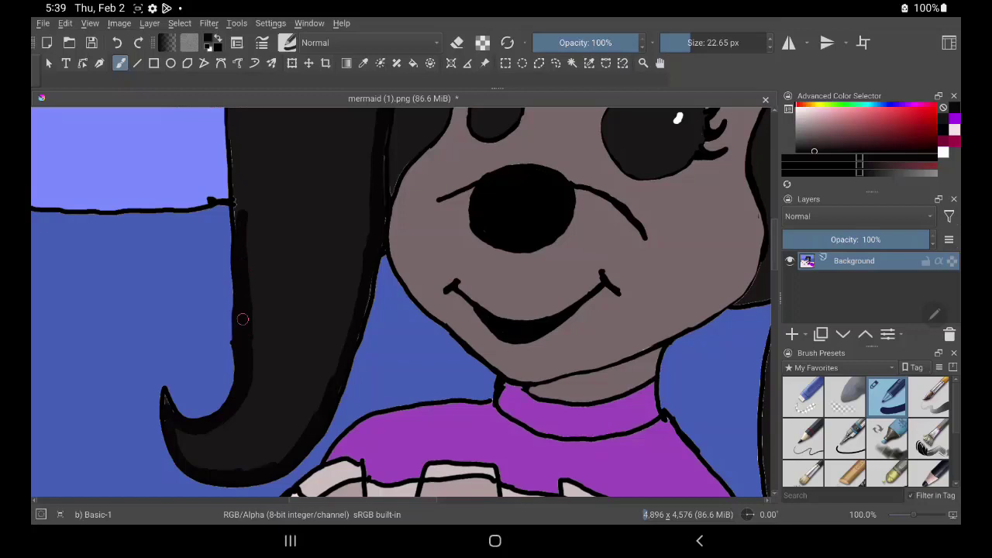
Step: Zoom out to 80% and darken the hair edge alongside the face
left_click_drag(627, 120, 659, 237)
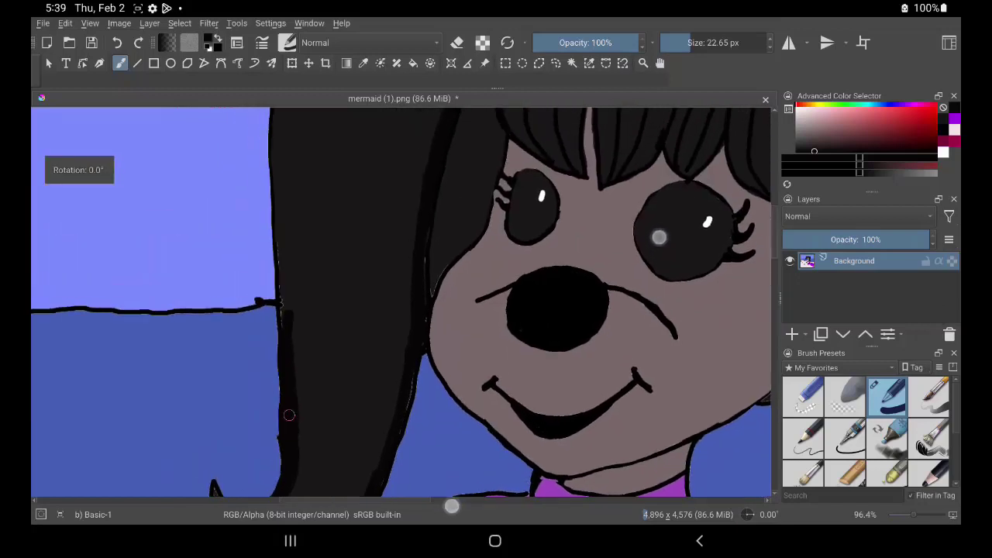
mouse_move(462, 124)
left_mouse_down()
mouse_move(431, 283)
mouse_move(490, 186)
mouse_move(494, 122)
left_mouse_up()
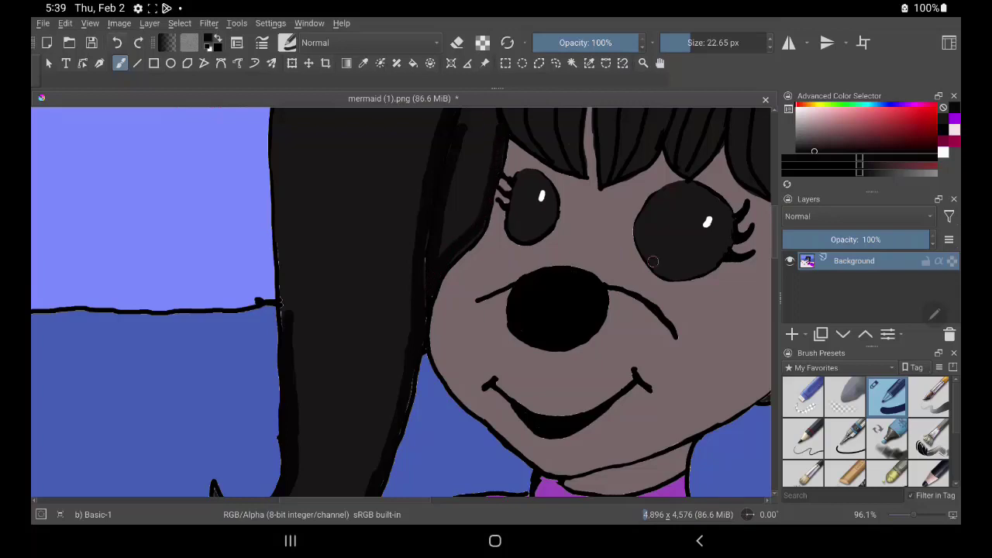
scroll(624, 293, "down", 2)
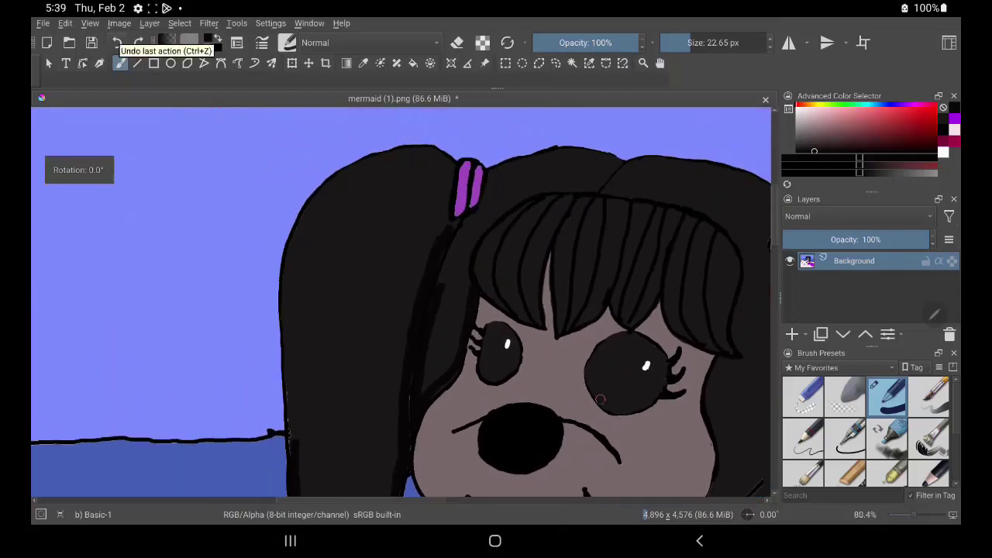
mouse_move(465, 286)
left_mouse_down()
mouse_move(463, 259)
mouse_move(449, 359)
left_mouse_up()
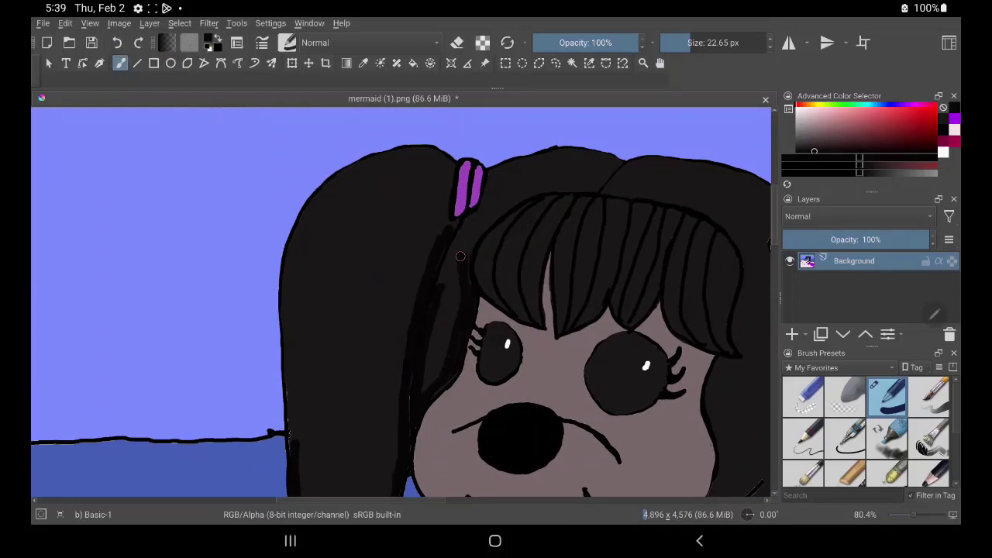
Step: Darken the hair under the pigtail bow and between the bow and the bangs
mouse_move(460, 256)
left_mouse_down()
mouse_move(493, 215)
mouse_move(533, 191)
left_mouse_up()
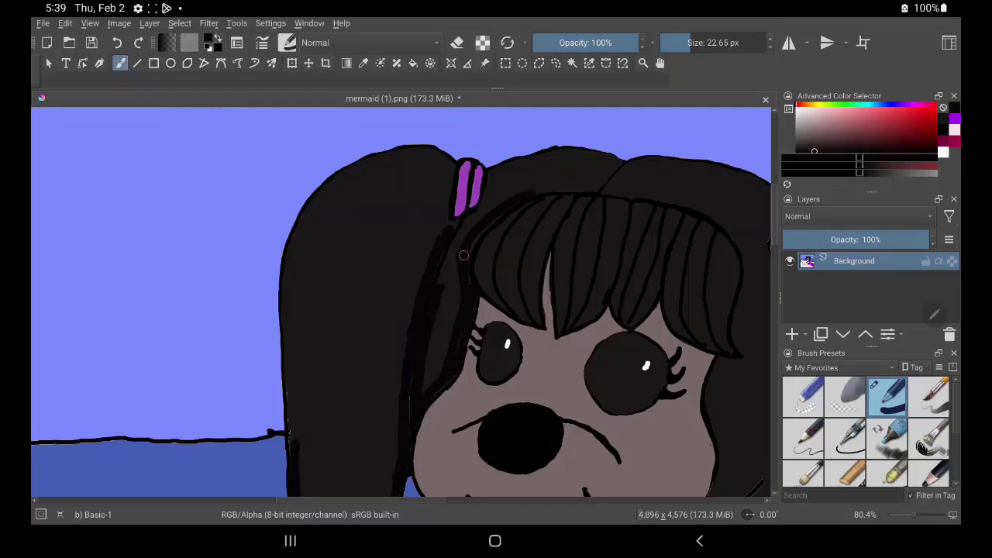
left_click_drag(464, 255, 510, 204)
left_click_drag(449, 236, 492, 177)
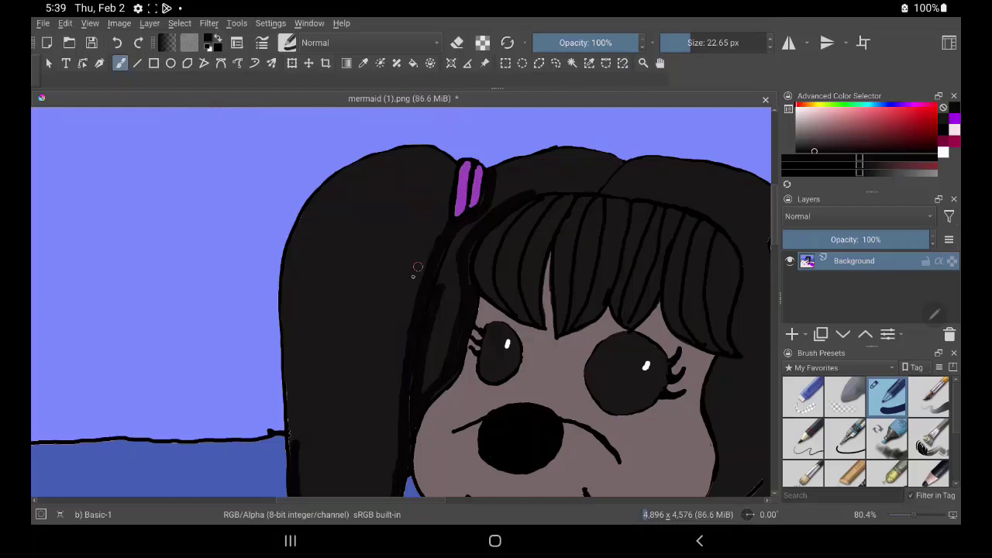
left_click_drag(429, 224, 411, 325)
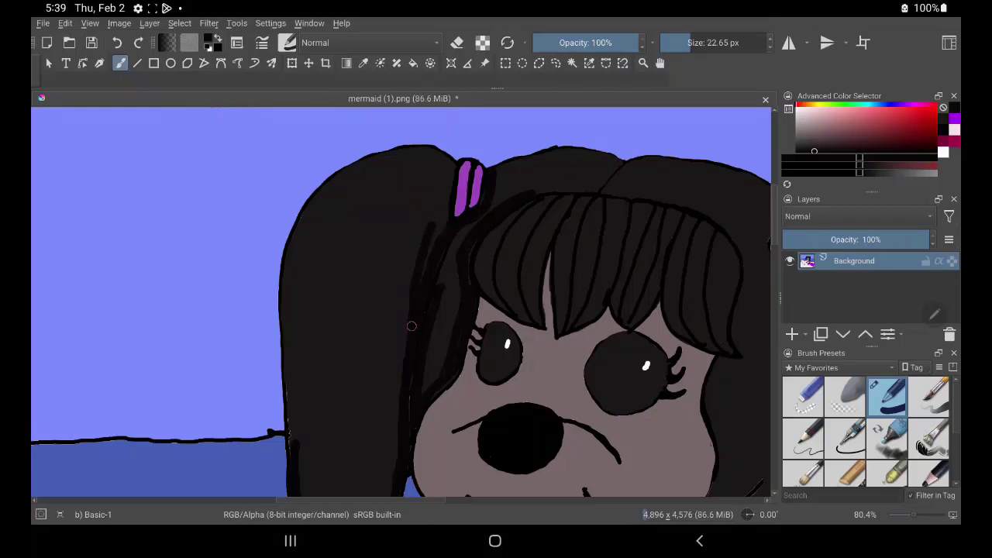
mouse_move(417, 276)
left_mouse_down()
mouse_move(440, 229)
mouse_move(443, 162)
mouse_move(400, 155)
mouse_move(412, 153)
mouse_move(349, 172)
mouse_move(370, 159)
mouse_move(313, 203)
mouse_move(283, 289)
mouse_move(288, 465)
left_mouse_up()
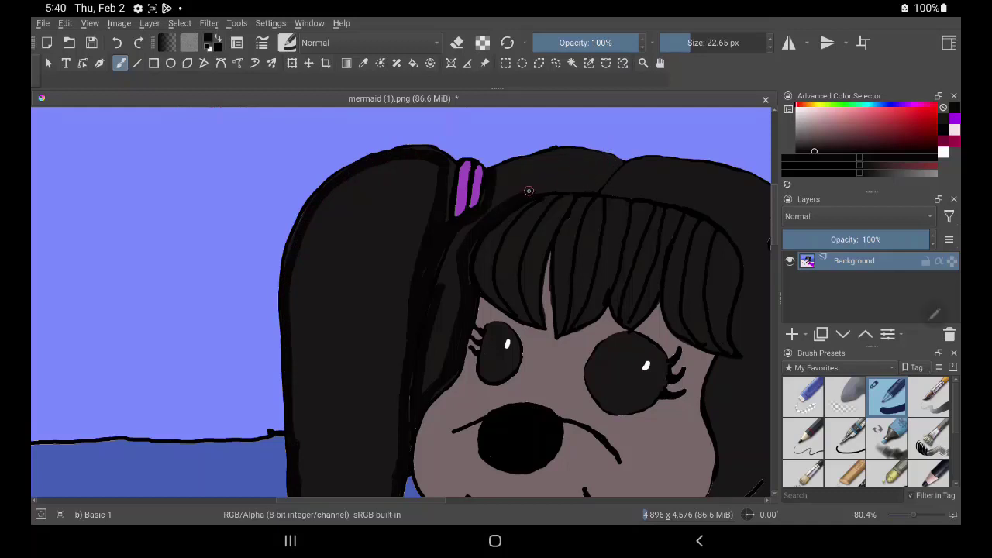
Step: Outline the top edge of the bangs in dark grey
mouse_move(527, 191)
left_mouse_down()
mouse_move(592, 190)
mouse_move(619, 154)
left_mouse_up()
mouse_move(508, 167)
left_mouse_down()
mouse_move(595, 155)
mouse_move(624, 165)
mouse_move(597, 182)
mouse_move(658, 191)
mouse_move(625, 198)
mouse_move(705, 214)
mouse_move(742, 241)
left_mouse_up()
left_click(634, 164)
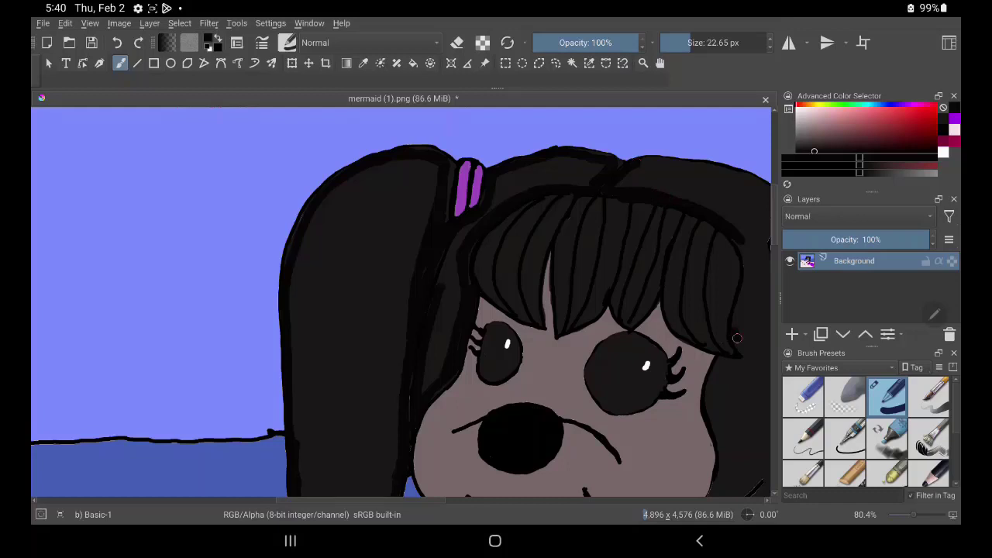
Step: Darken the right bangs edge and trace the outline along the cheek
mouse_move(733, 330)
left_mouse_down()
mouse_move(743, 354)
mouse_move(740, 241)
left_mouse_up()
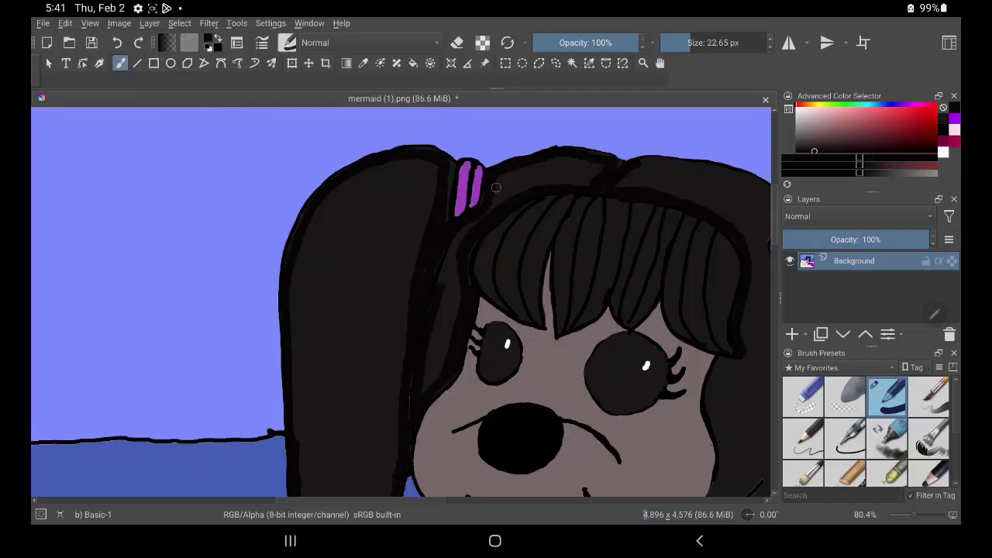
mouse_move(714, 423)
left_mouse_down()
mouse_move(737, 362)
mouse_move(715, 431)
mouse_move(721, 493)
left_mouse_up()
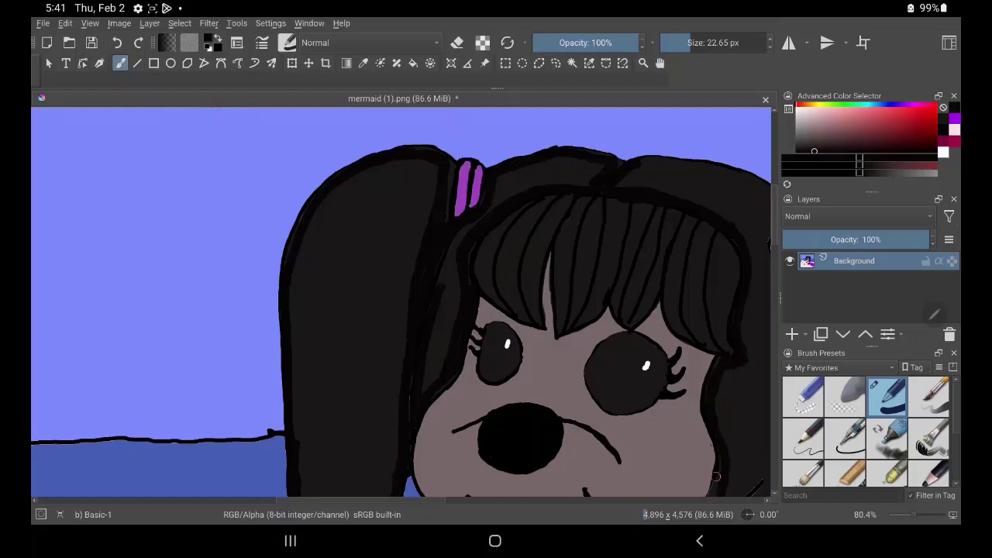
left_click_drag(602, 476, 277, 380)
mouse_move(404, 396)
left_mouse_down()
mouse_move(391, 412)
mouse_move(448, 373)
mouse_move(409, 404)
mouse_move(454, 361)
mouse_move(476, 273)
mouse_move(457, 165)
mouse_move(430, 130)
left_mouse_up()
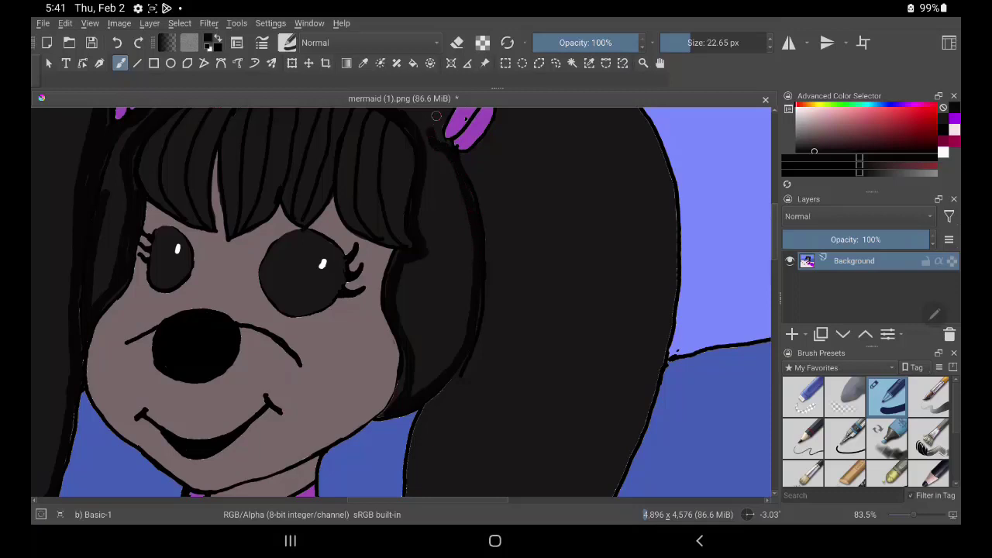
Step: Darken the hair edge against the blue and thicken the top outline beside the purple clip
mouse_move(412, 490)
left_mouse_down()
mouse_move(491, 259)
mouse_move(480, 177)
mouse_move(465, 153)
mouse_move(481, 152)
mouse_move(503, 110)
left_mouse_up()
left_click_drag(470, 157, 487, 220)
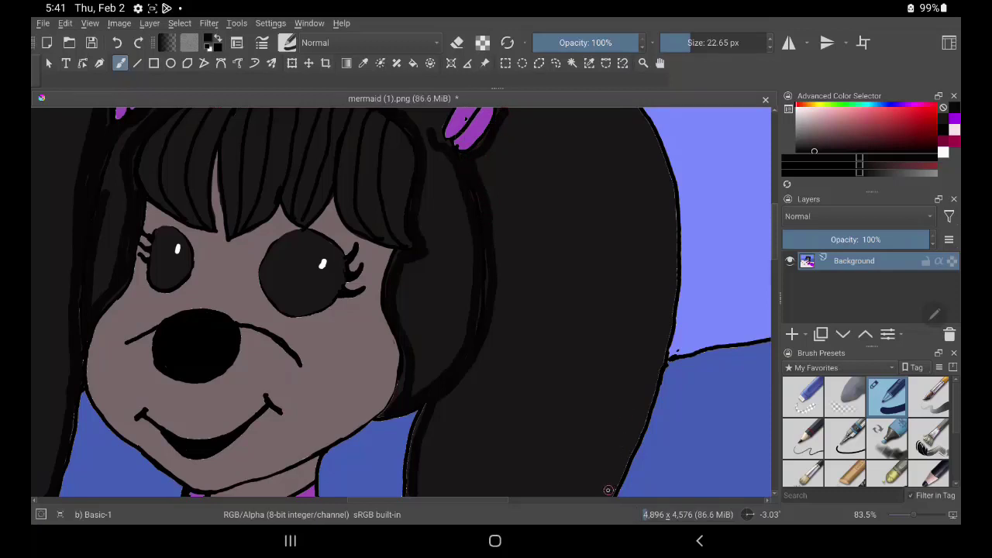
mouse_move(605, 490)
left_mouse_down()
mouse_move(657, 372)
mouse_move(664, 325)
mouse_move(655, 156)
mouse_move(665, 143)
mouse_move(635, 112)
left_mouse_up()
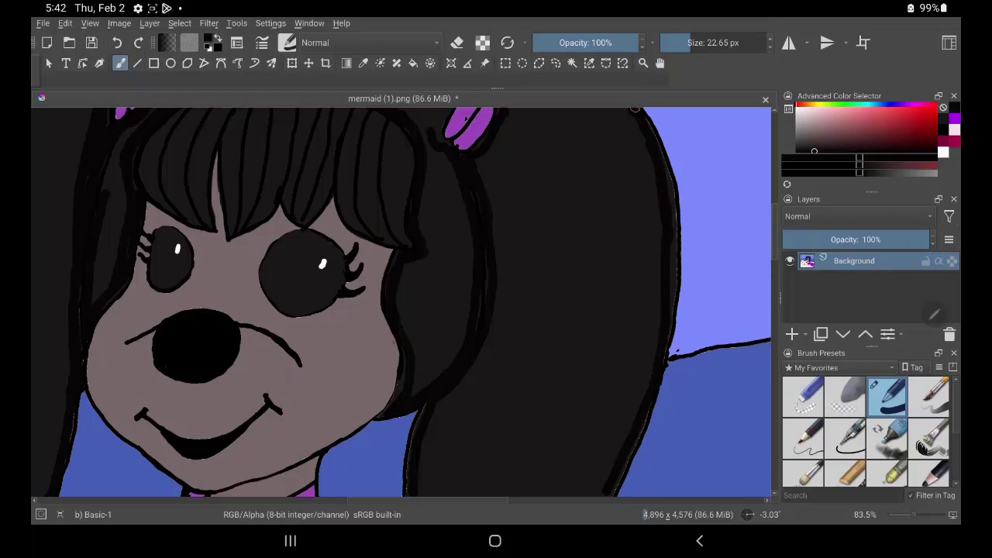
left_click_drag(629, 104, 673, 209)
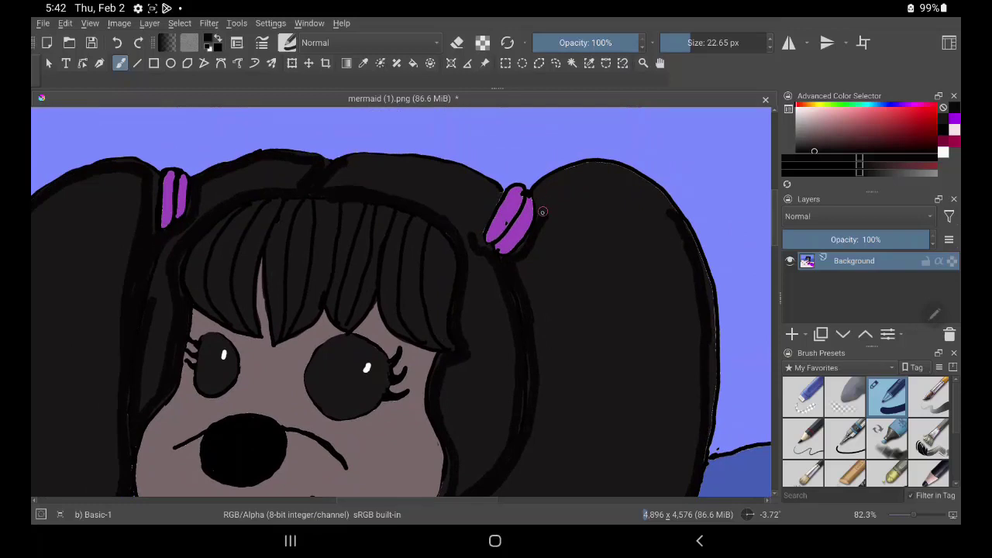
mouse_move(534, 195)
left_mouse_down()
mouse_move(635, 176)
mouse_move(685, 231)
left_mouse_up()
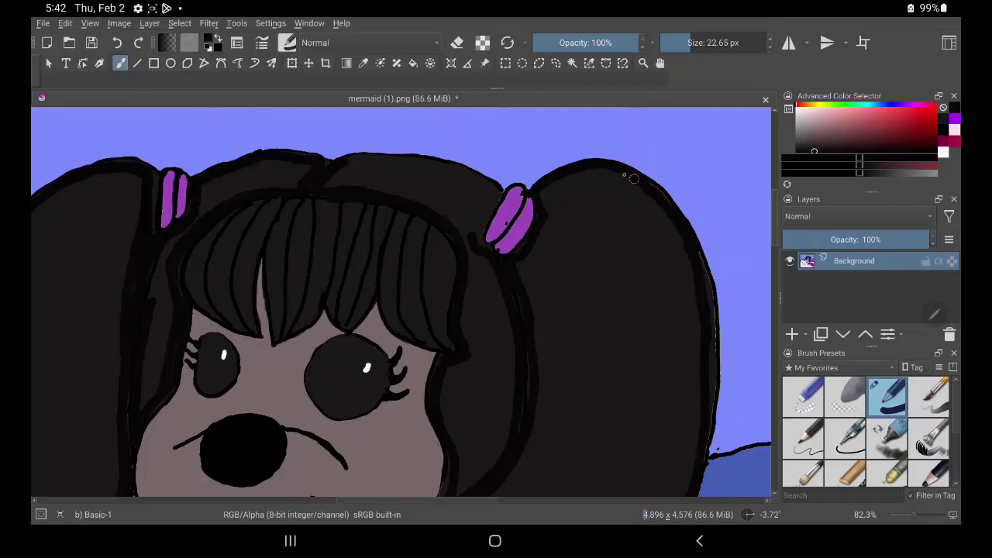
mouse_move(485, 211)
left_mouse_down()
mouse_move(477, 229)
mouse_move(495, 190)
left_mouse_up()
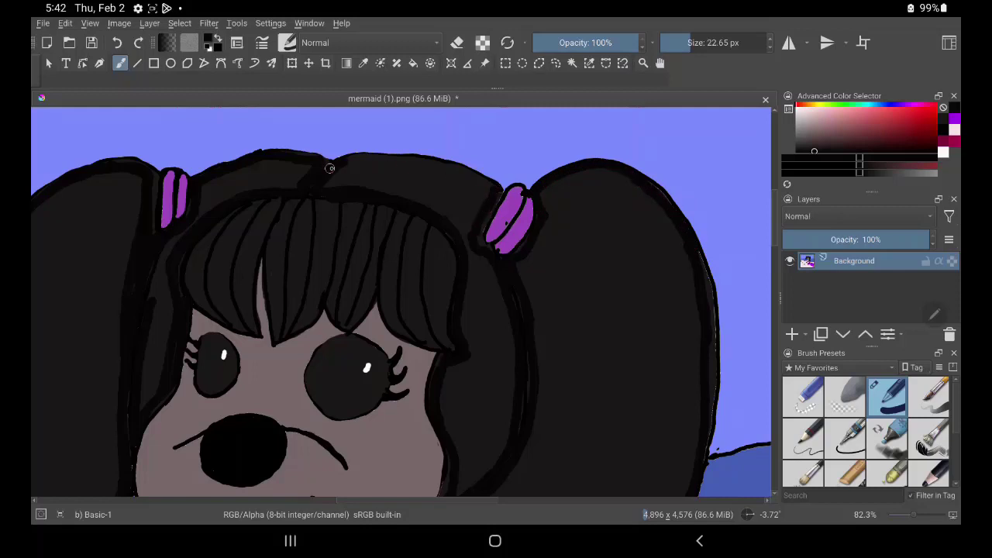
mouse_move(329, 168)
left_mouse_down()
mouse_move(441, 161)
mouse_move(474, 174)
mouse_move(488, 199)
left_mouse_up()
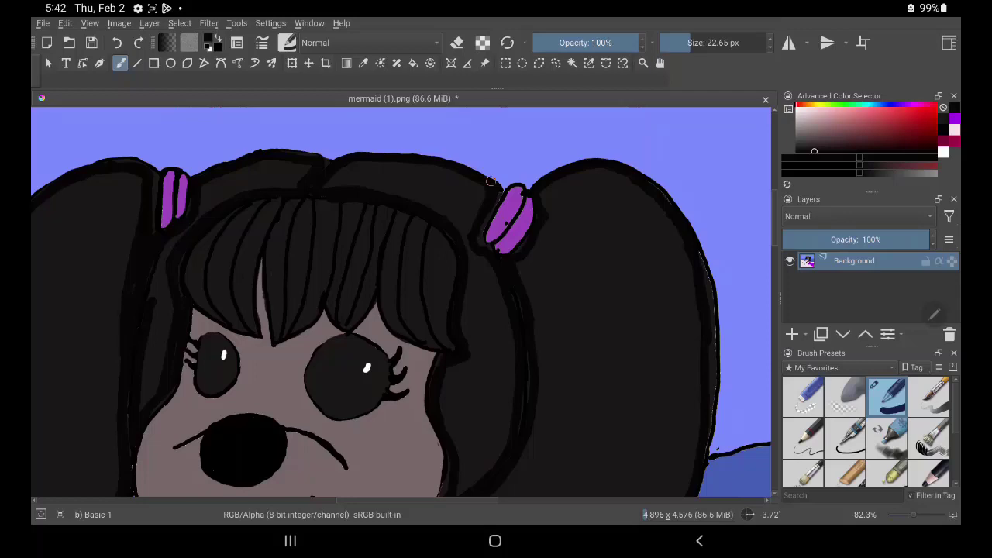
Step: Undo the stray line painted in the sky
left_click_drag(290, 485, 226, 294)
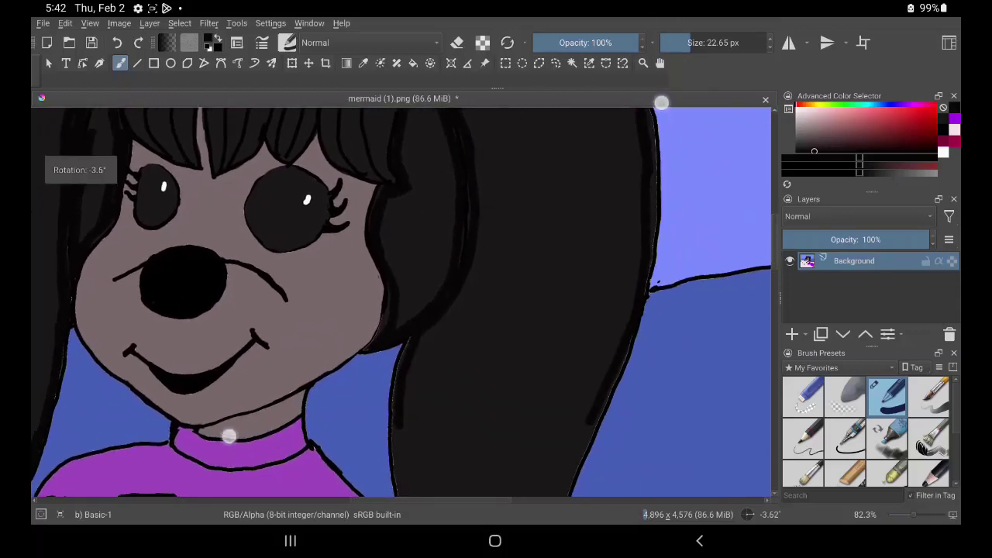
left_click_drag(227, 432, 178, 295)
left_click_drag(689, 157, 668, 109)
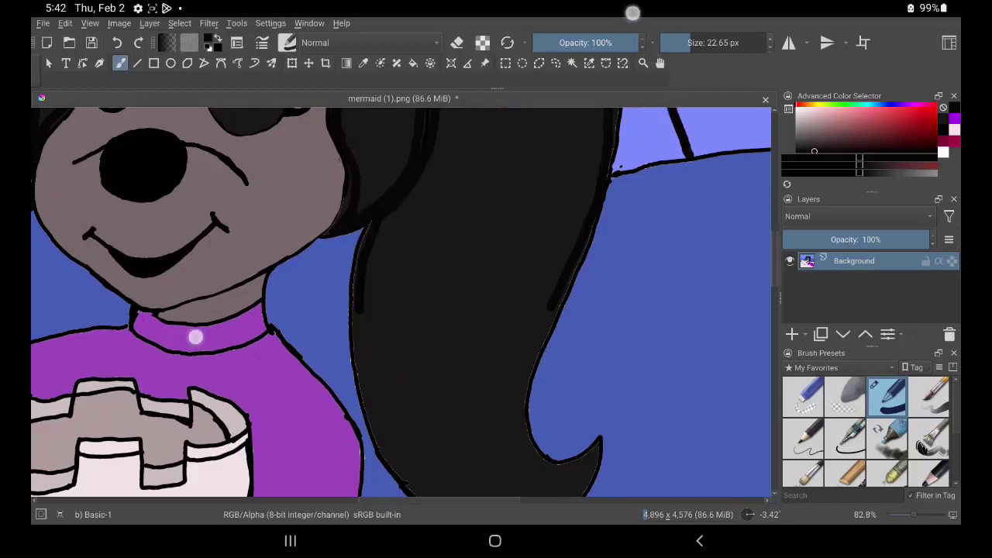
left_click(117, 43)
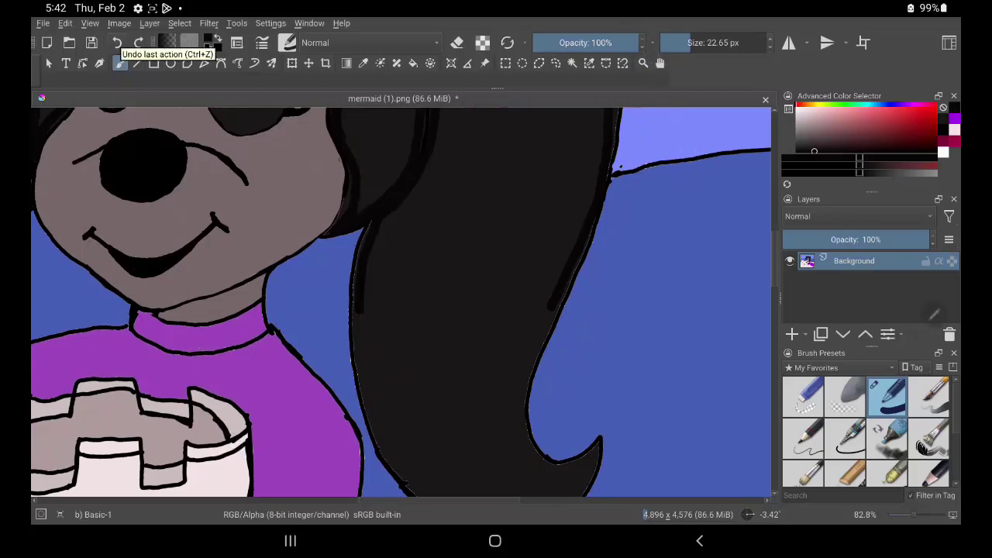
Step: Darken and thicken the right and left outlines of the pigtail down to its tip
mouse_move(269, 410)
left_mouse_down()
mouse_move(193, 276)
mouse_move(194, 299)
left_mouse_up()
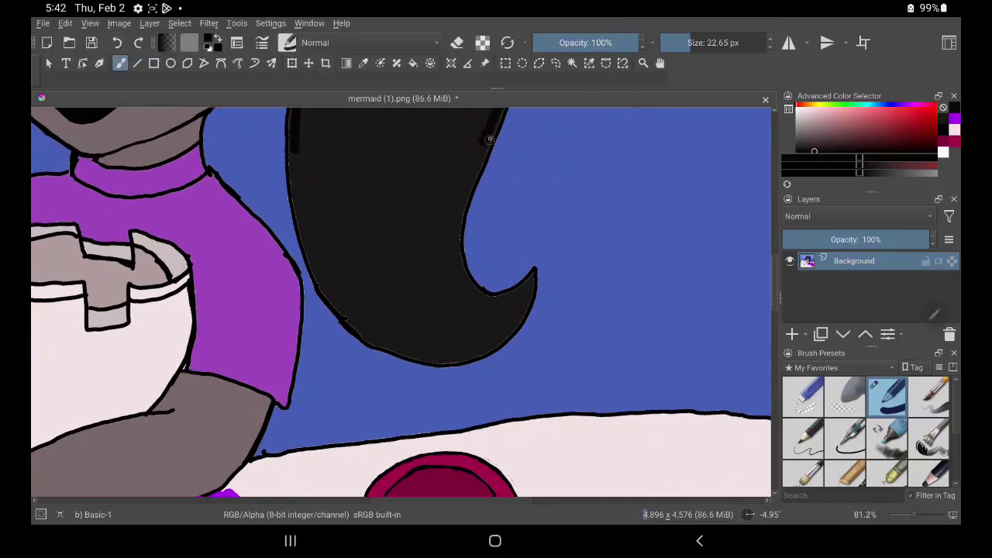
mouse_move(490, 134)
left_mouse_down()
mouse_move(458, 224)
mouse_move(462, 276)
mouse_move(485, 294)
mouse_move(515, 295)
mouse_move(534, 273)
mouse_move(513, 325)
mouse_move(491, 346)
mouse_move(423, 361)
mouse_move(370, 342)
mouse_move(305, 256)
mouse_move(293, 160)
mouse_move(305, 243)
left_mouse_up()
left_click_drag(290, 161, 288, 108)
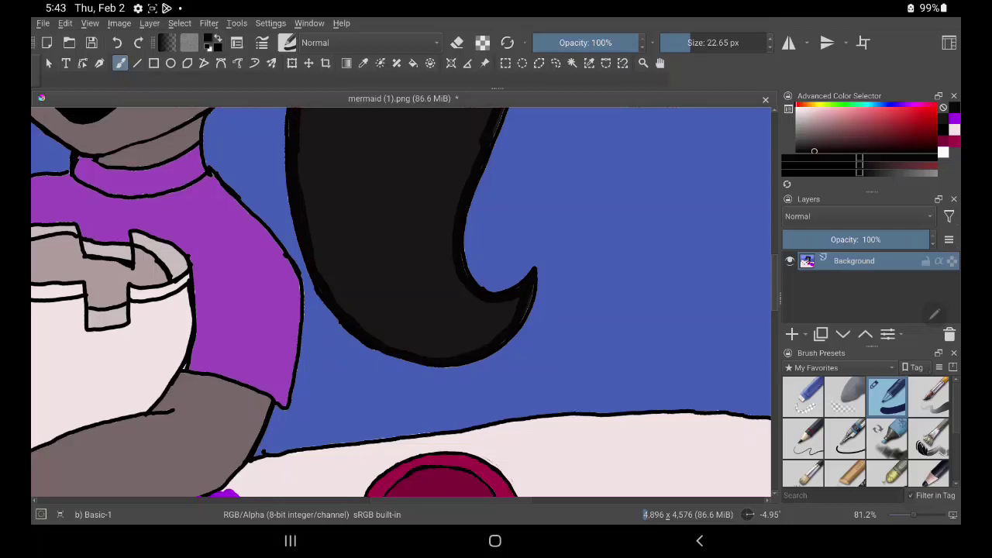
mouse_move(289, 138)
left_mouse_down()
mouse_move(289, 123)
mouse_move(292, 176)
mouse_move(293, 108)
left_mouse_up()
mouse_move(620, 124)
left_mouse_down()
mouse_move(746, 254)
mouse_move(767, 248)
left_mouse_up()
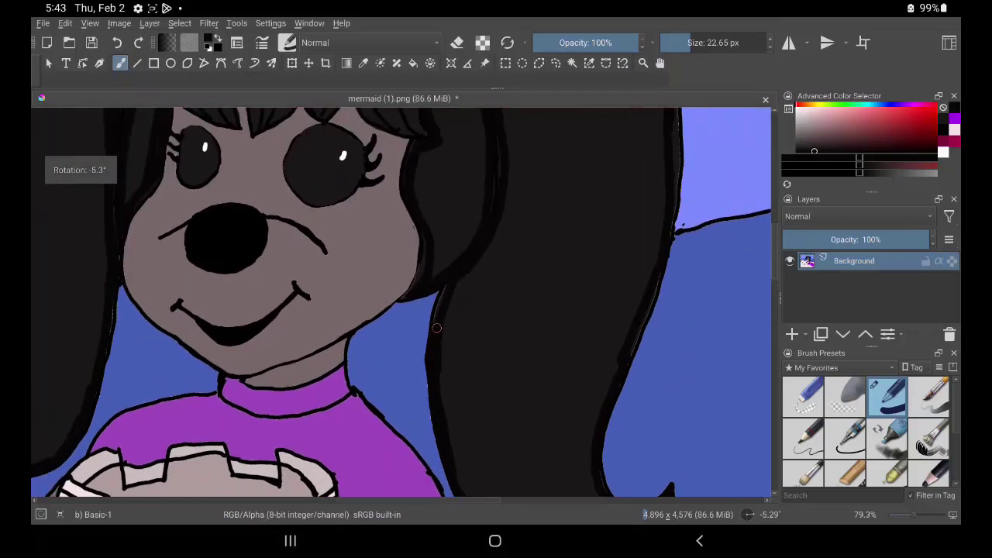
Step: Shrink the brush to 6.26 px and add fine strand lines at the fringe
left_click_drag(716, 144, 736, 326)
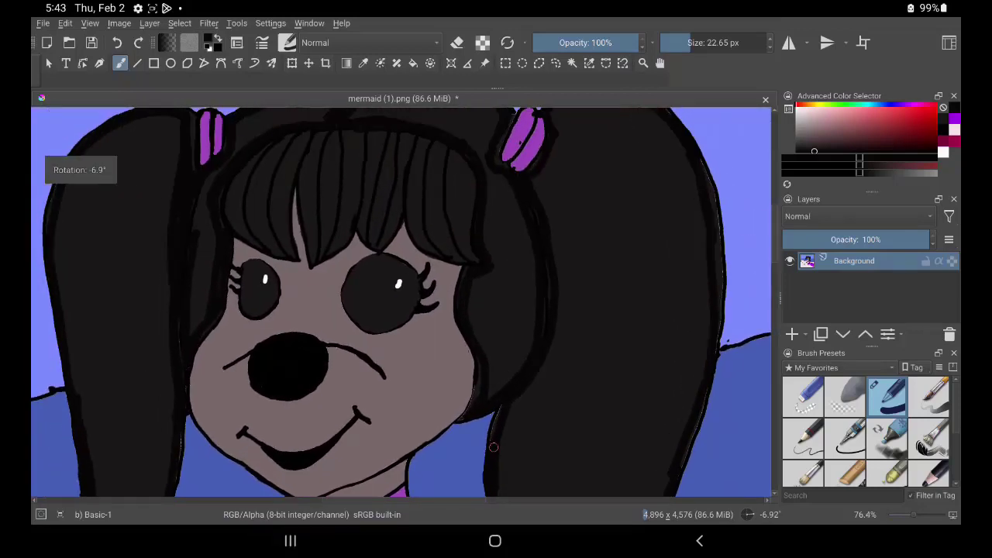
left_click_drag(688, 43, 678, 42)
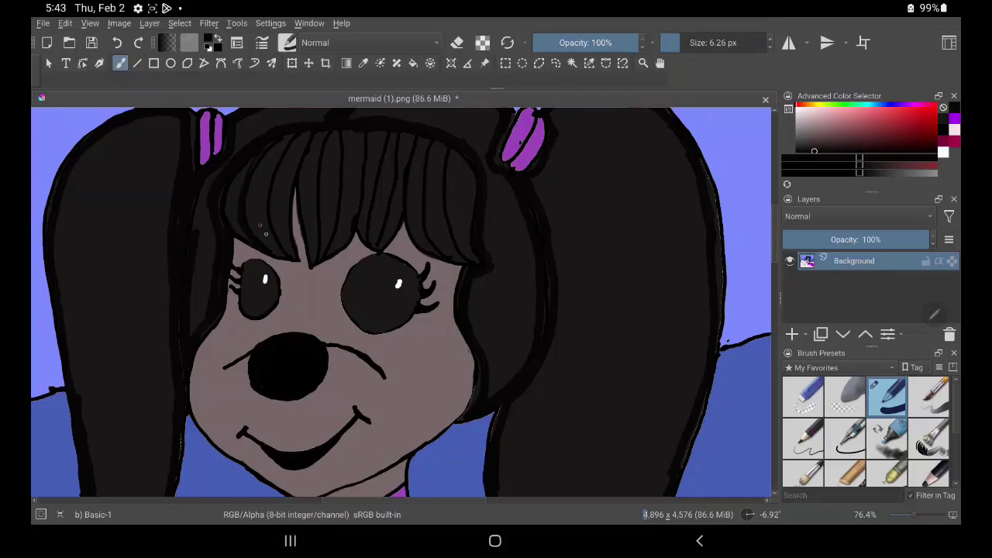
mouse_move(265, 243)
left_mouse_down()
mouse_move(275, 253)
mouse_move(252, 182)
left_mouse_up()
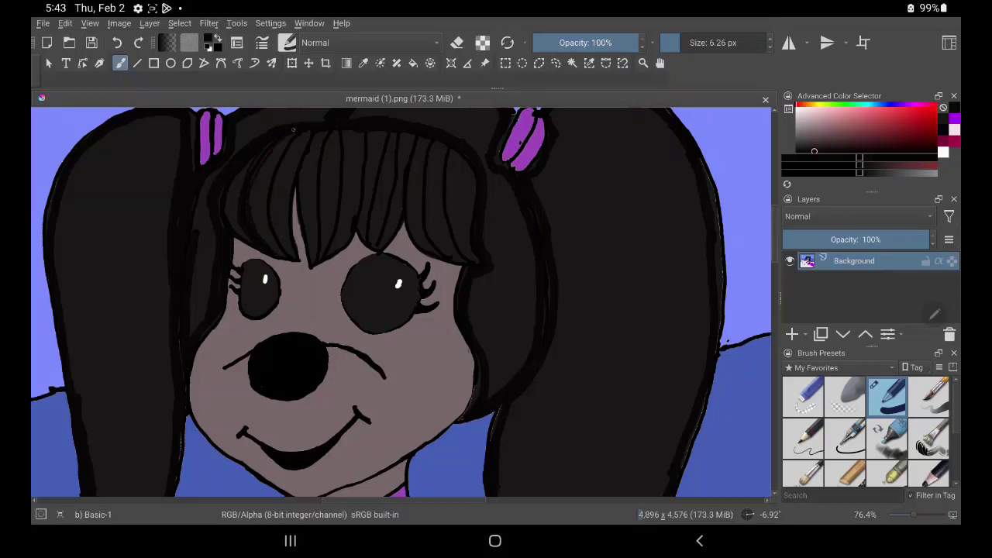
mouse_move(285, 257)
left_mouse_down()
mouse_move(263, 206)
mouse_move(271, 164)
mouse_move(293, 134)
left_mouse_up()
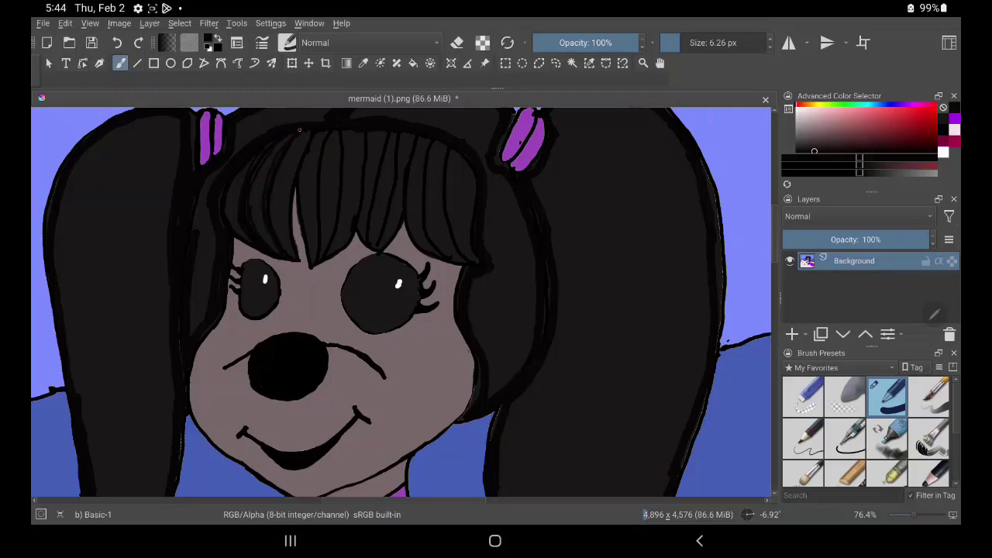
left_click_drag(279, 218, 271, 203)
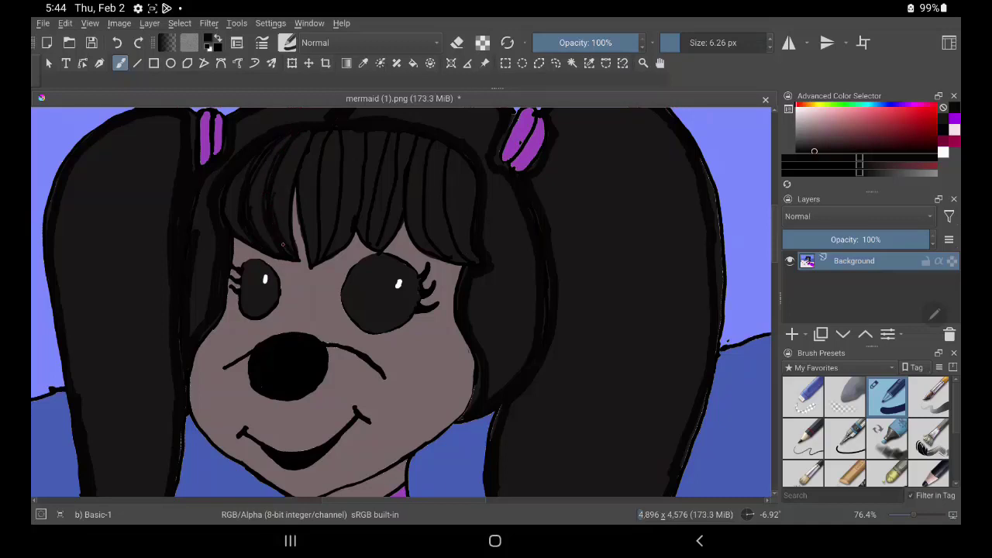
left_click_drag(292, 246, 288, 201)
Step: Add more thin strands through the bangs, then raise the brush to 13.30 px
left_click_drag(270, 180, 299, 133)
left_click_drag(271, 192, 301, 141)
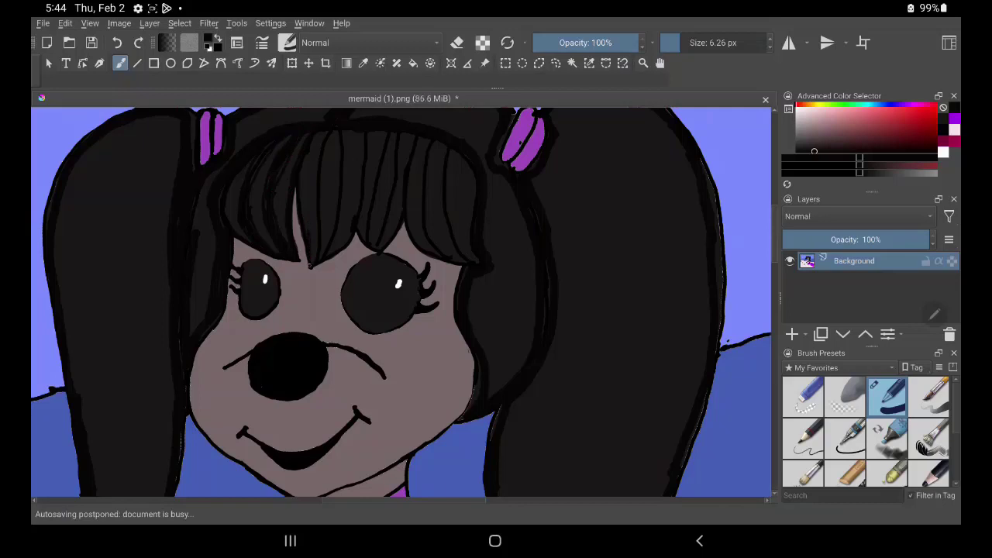
mouse_move(308, 233)
left_mouse_down()
mouse_move(301, 183)
mouse_move(322, 132)
left_mouse_up()
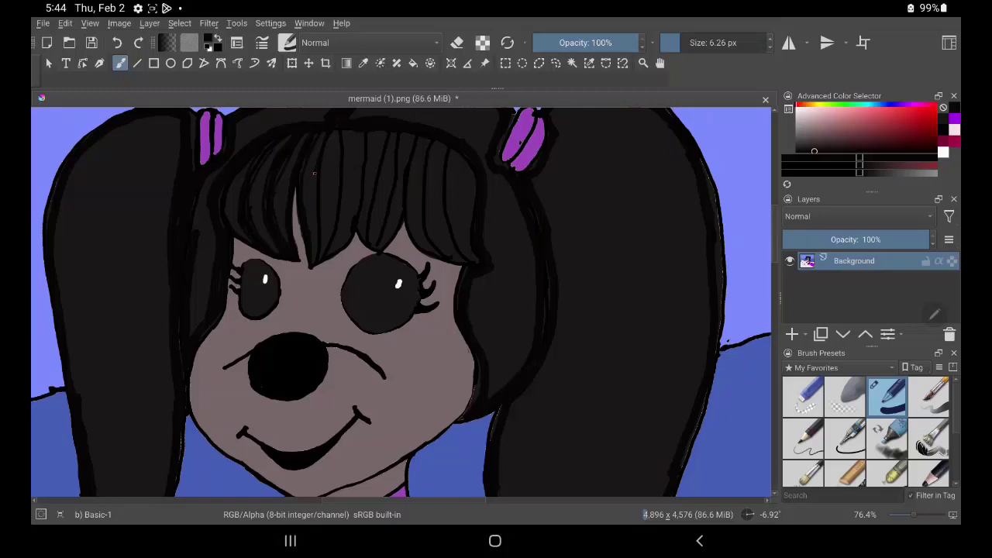
left_click_drag(313, 173, 318, 147)
left_click_drag(313, 181, 316, 206)
left_click_drag(296, 187, 299, 194)
left_click_drag(337, 139, 328, 238)
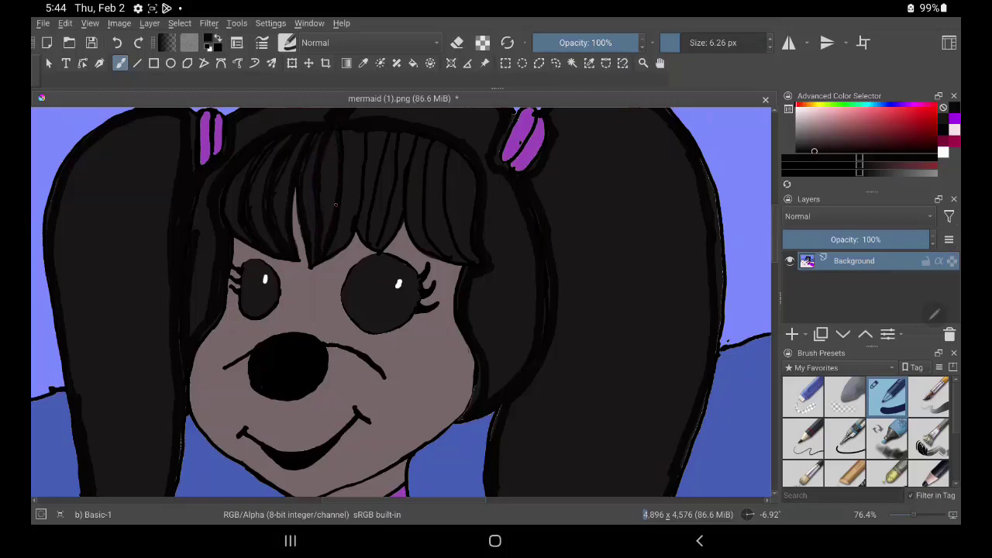
left_click_drag(336, 183, 335, 145)
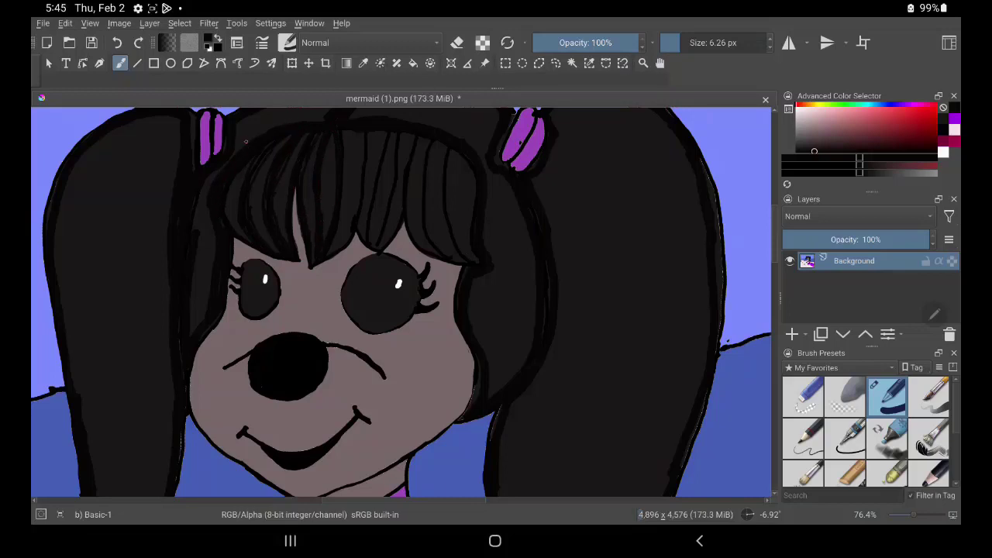
left_click_drag(673, 43, 682, 42)
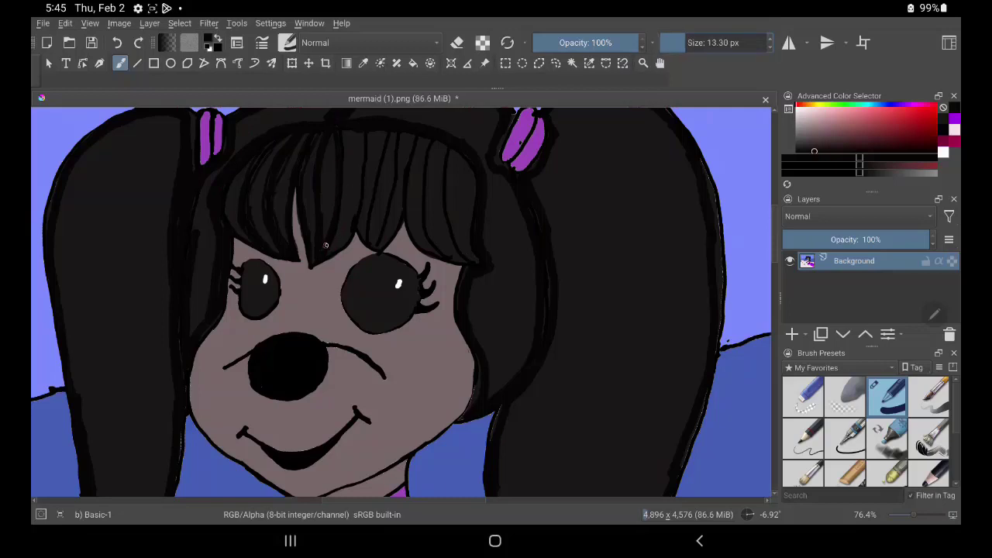
Step: Paint six bold upward strands through the bangs toward the top of the head
mouse_move(336, 231)
left_mouse_down()
mouse_move(359, 140)
mouse_move(327, 254)
mouse_move(348, 234)
mouse_move(376, 129)
mouse_move(367, 228)
mouse_move(390, 128)
left_mouse_up()
left_click_drag(375, 237, 397, 124)
mouse_move(383, 241)
left_mouse_down()
mouse_move(400, 210)
mouse_move(415, 127)
left_mouse_up()
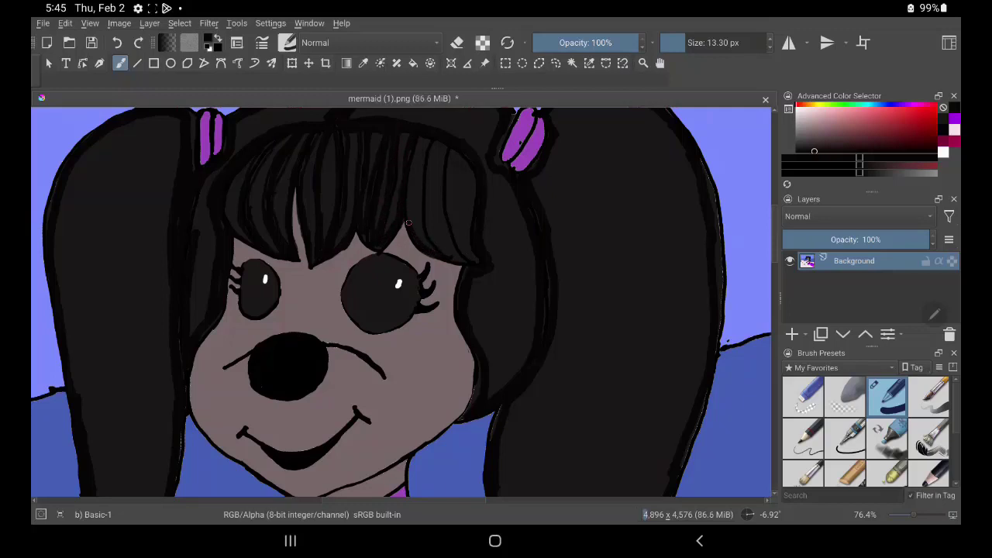
left_click_drag(409, 224, 419, 130)
left_click_drag(424, 226, 429, 134)
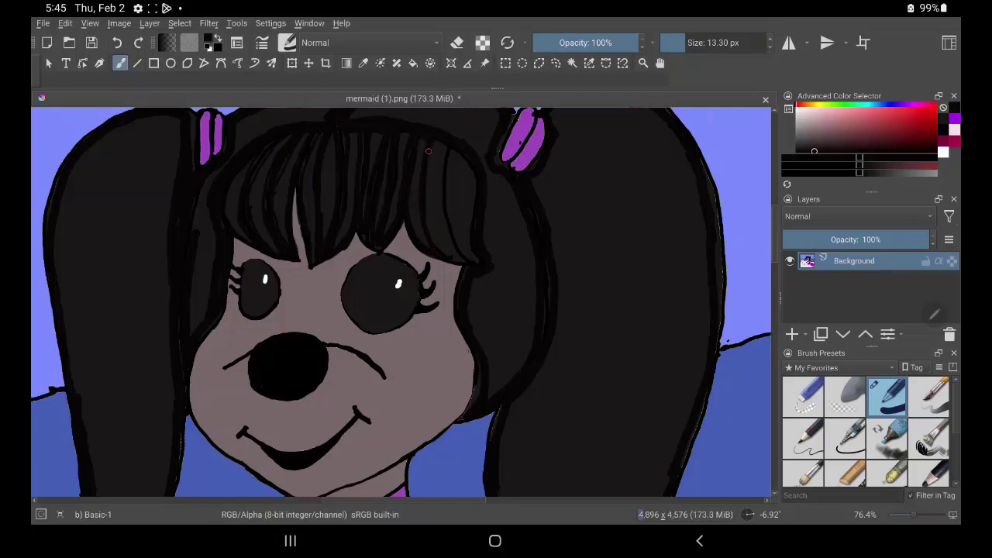
mouse_move(426, 208)
left_mouse_down()
mouse_move(431, 237)
mouse_move(443, 153)
mouse_move(465, 254)
left_mouse_up()
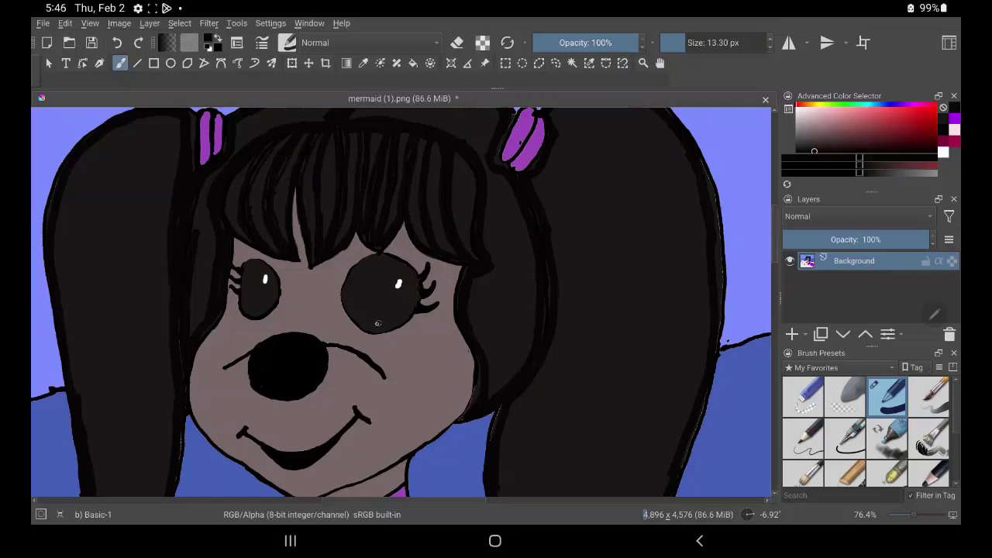
Step: Shade the lower parts of both eyes dark grey, deepening the right eye into a dark disc
mouse_move(360, 316)
left_mouse_down()
mouse_move(382, 309)
mouse_move(392, 318)
left_mouse_up()
left_click_drag(396, 317, 407, 302)
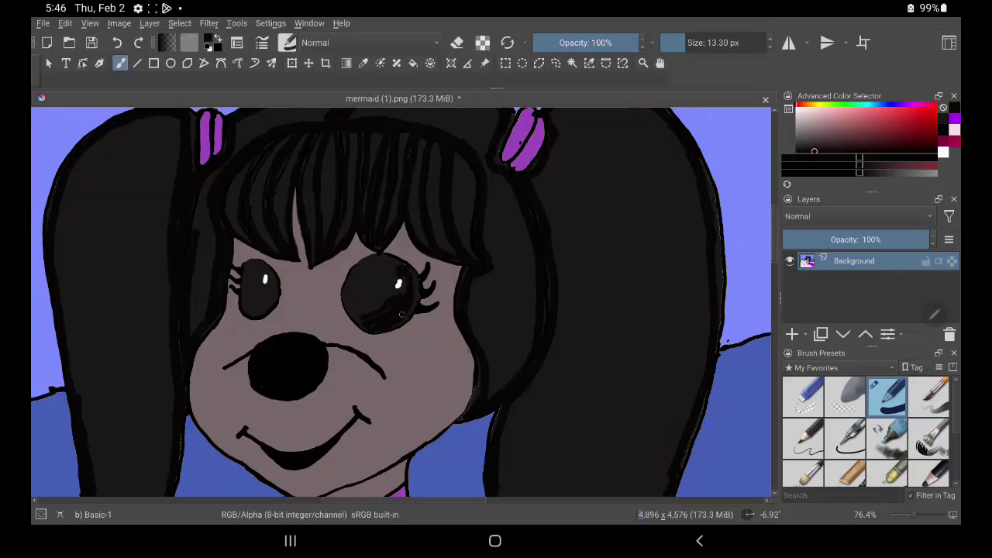
mouse_move(250, 314)
left_mouse_down()
mouse_move(273, 287)
mouse_move(270, 304)
mouse_move(262, 266)
left_mouse_up()
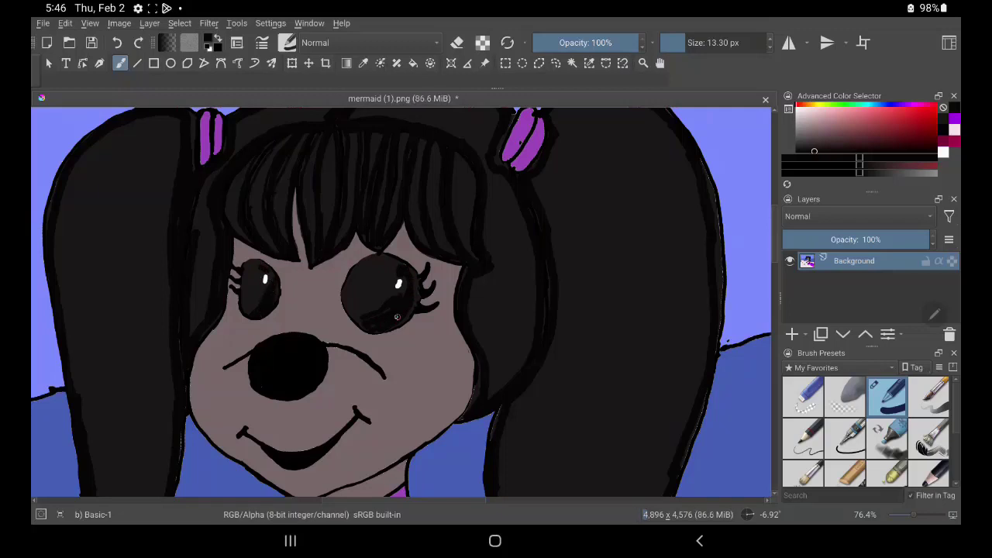
left_click_drag(363, 313, 359, 302)
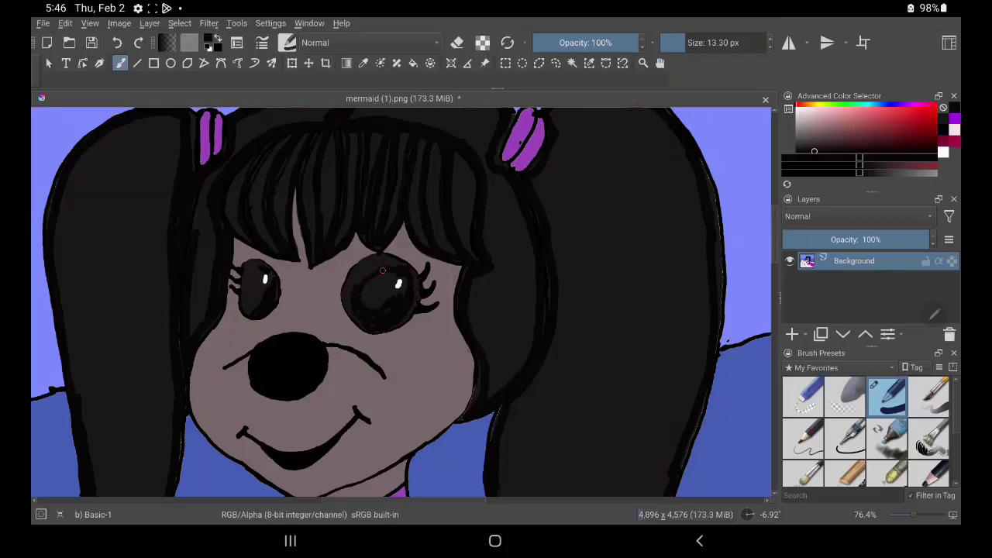
left_click_drag(386, 268, 396, 271)
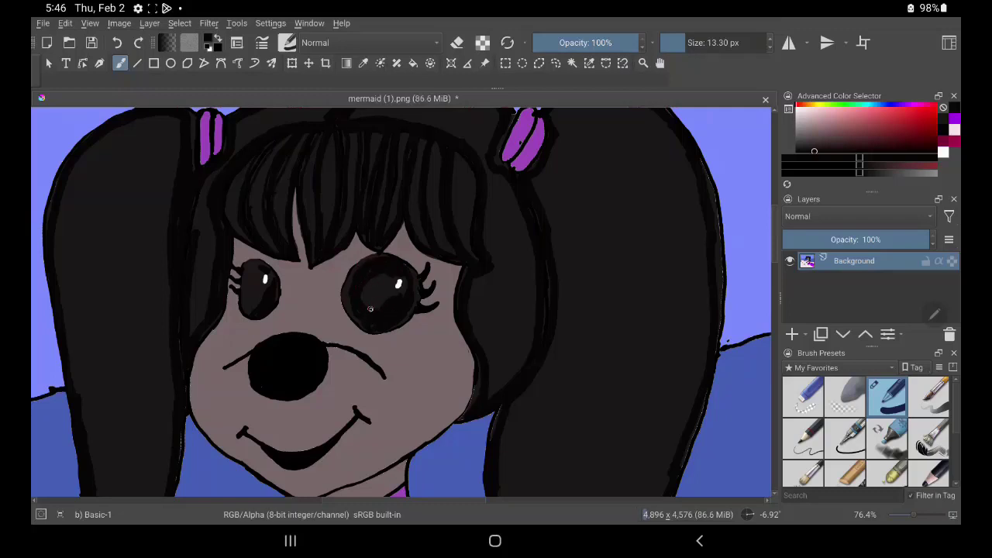
left_click_drag(373, 304, 370, 292)
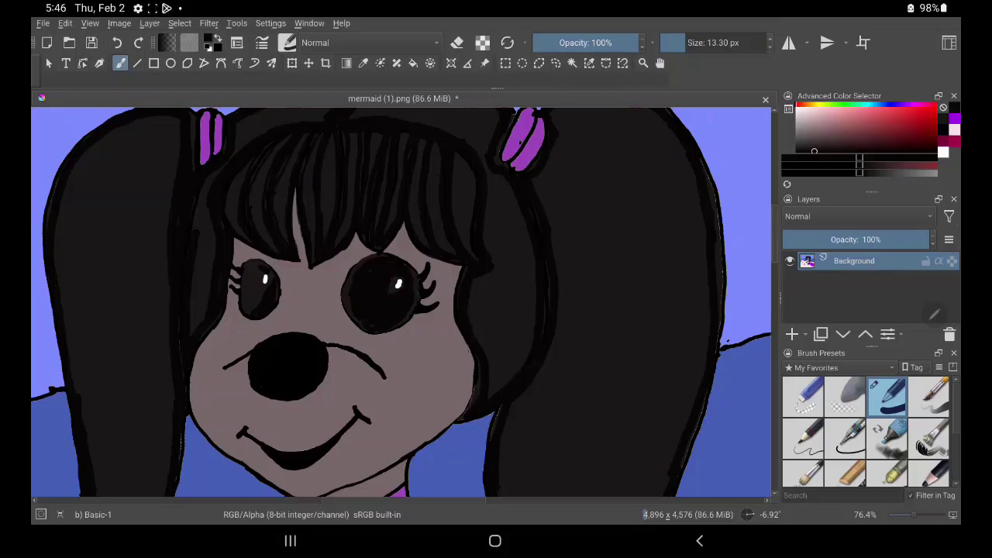
mouse_move(246, 271)
left_mouse_down()
mouse_move(247, 310)
mouse_move(266, 291)
mouse_move(256, 274)
mouse_move(248, 288)
mouse_move(259, 265)
mouse_move(272, 302)
mouse_move(267, 266)
left_mouse_up()
mouse_move(346, 279)
left_mouse_down()
mouse_move(341, 306)
mouse_move(366, 324)
left_mouse_up()
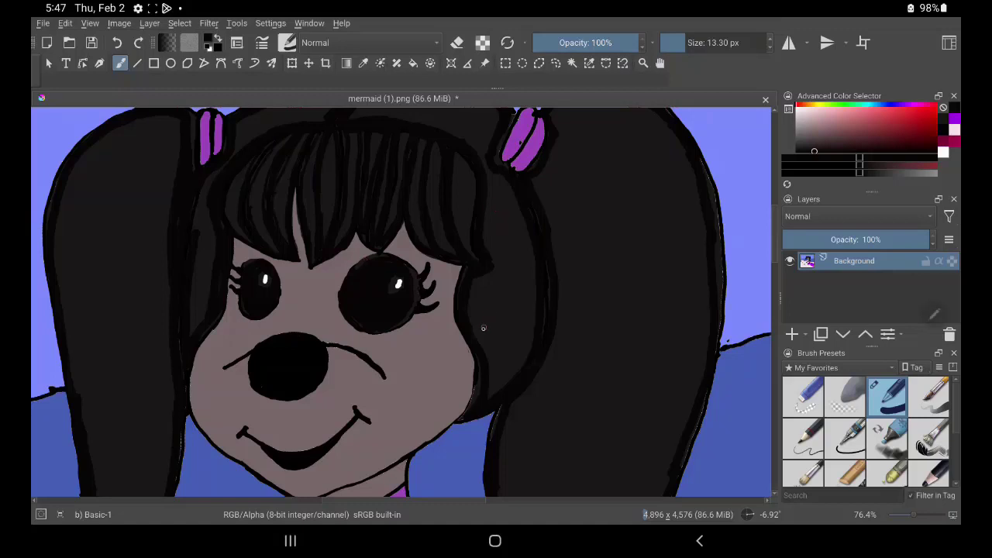
Step: Paint dark strands up the hair edge beside the cheek toward the clip
left_click_drag(474, 337, 485, 259)
mouse_move(485, 344)
left_mouse_down()
mouse_move(502, 267)
mouse_move(485, 197)
left_mouse_up()
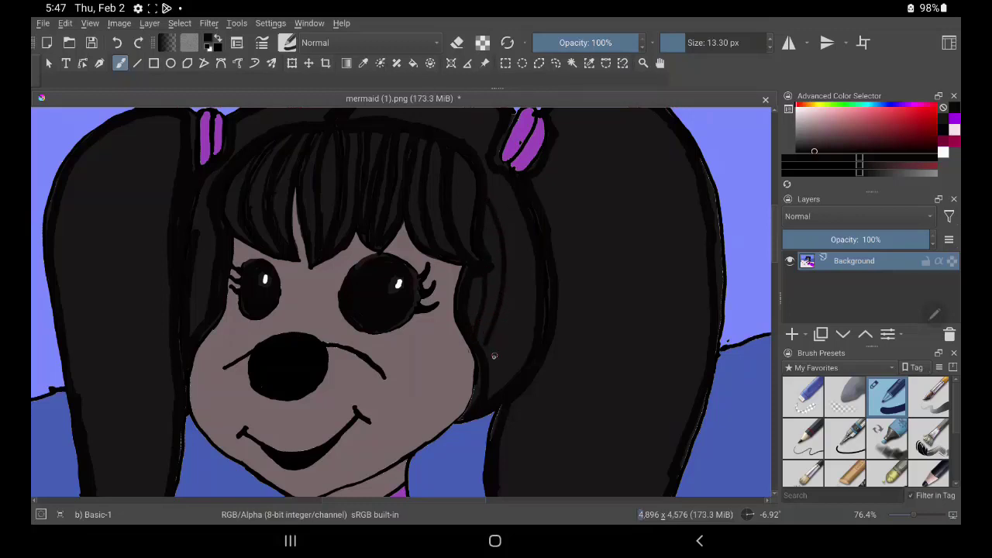
mouse_move(494, 355)
left_mouse_down()
mouse_move(512, 267)
mouse_move(508, 194)
mouse_move(489, 153)
left_mouse_up()
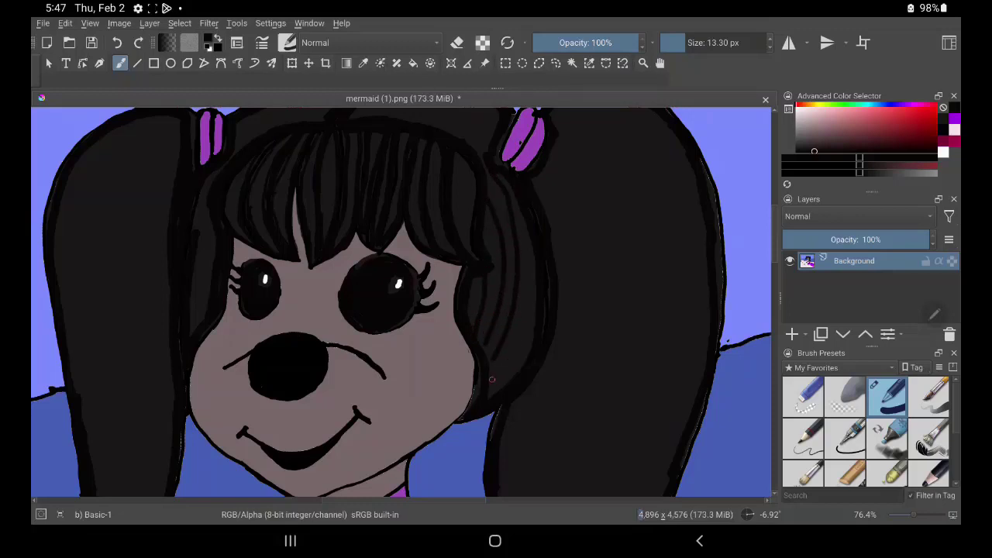
mouse_move(492, 379)
left_mouse_down()
mouse_move(529, 263)
mouse_move(527, 219)
left_mouse_up()
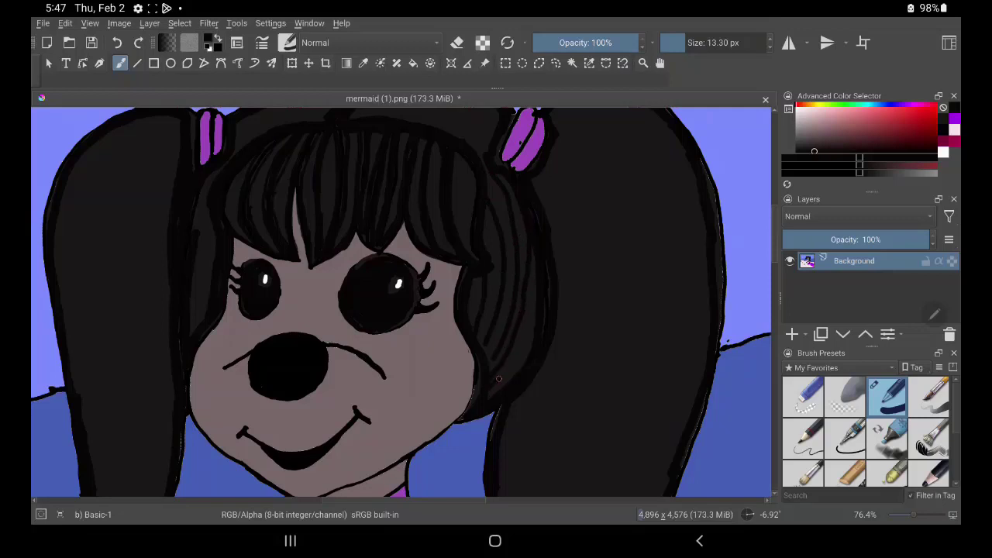
mouse_move(498, 378)
left_mouse_down()
mouse_move(534, 321)
mouse_move(536, 273)
left_mouse_up()
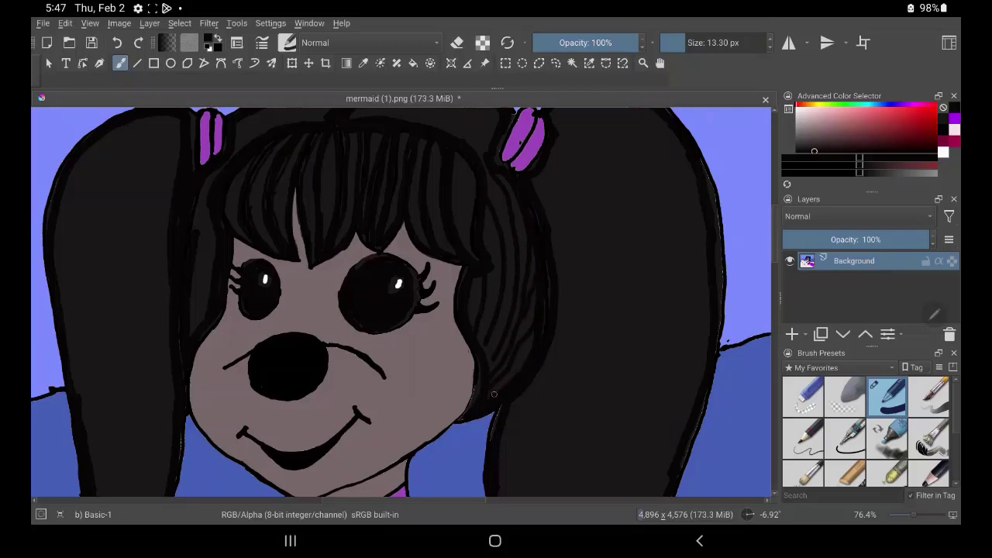
mouse_move(494, 395)
left_mouse_down()
mouse_move(534, 327)
mouse_move(515, 254)
left_mouse_up()
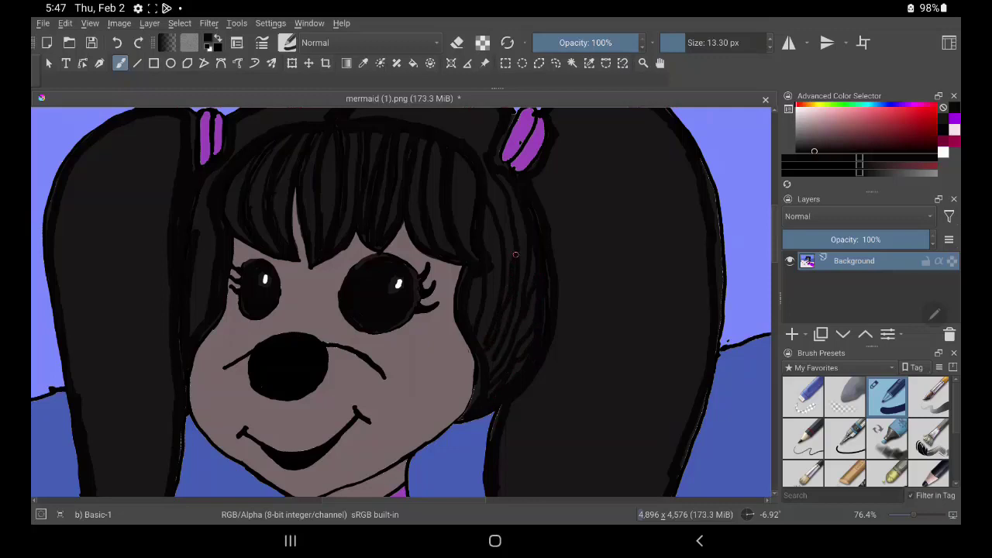
mouse_move(481, 329)
left_mouse_down()
mouse_move(496, 294)
mouse_move(482, 206)
left_mouse_up()
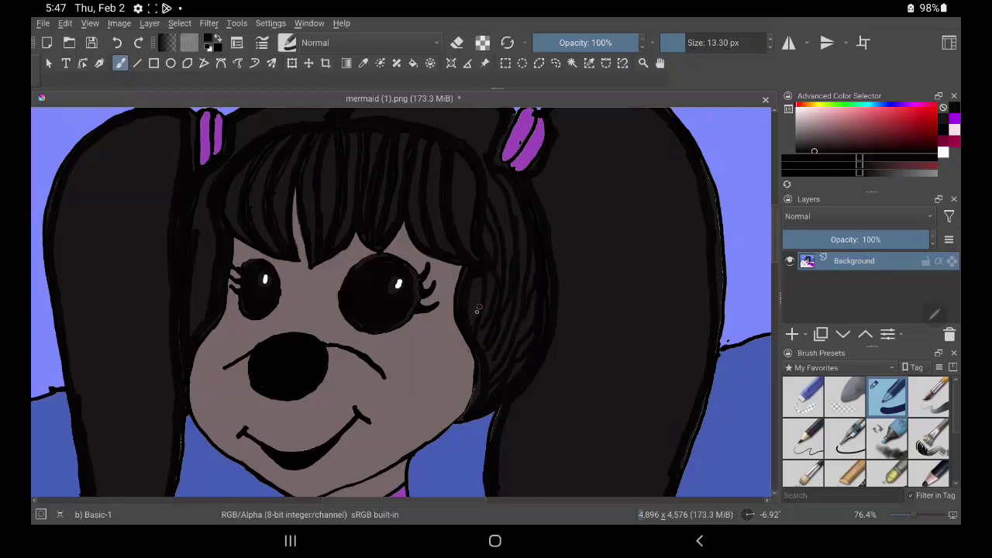
left_click_drag(477, 309, 477, 278)
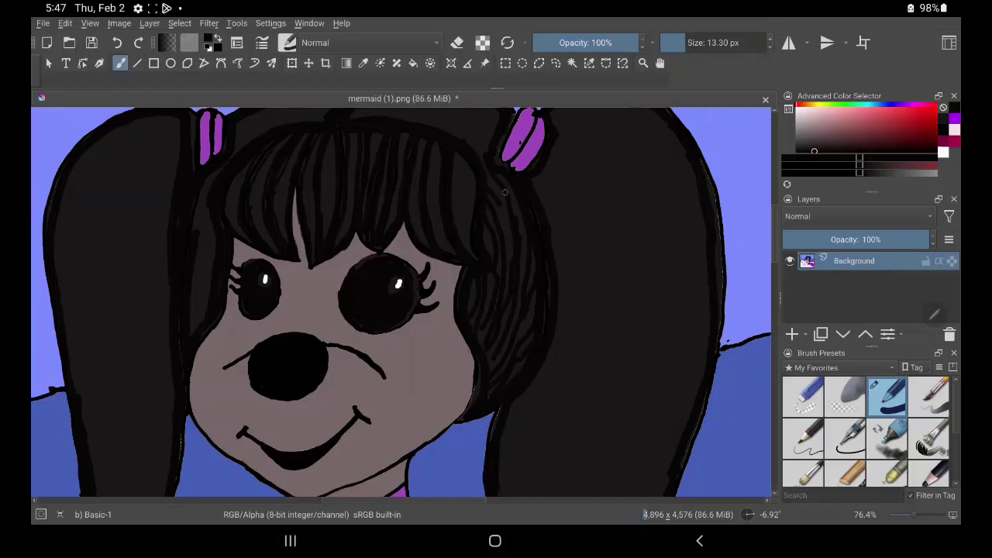
Step: Undo the last two side-hair strokes with Ctrl+Z and redraw longer strands down the side hair
key("ctrl+z")
key("ctrl+z")
key("ctrl+z")
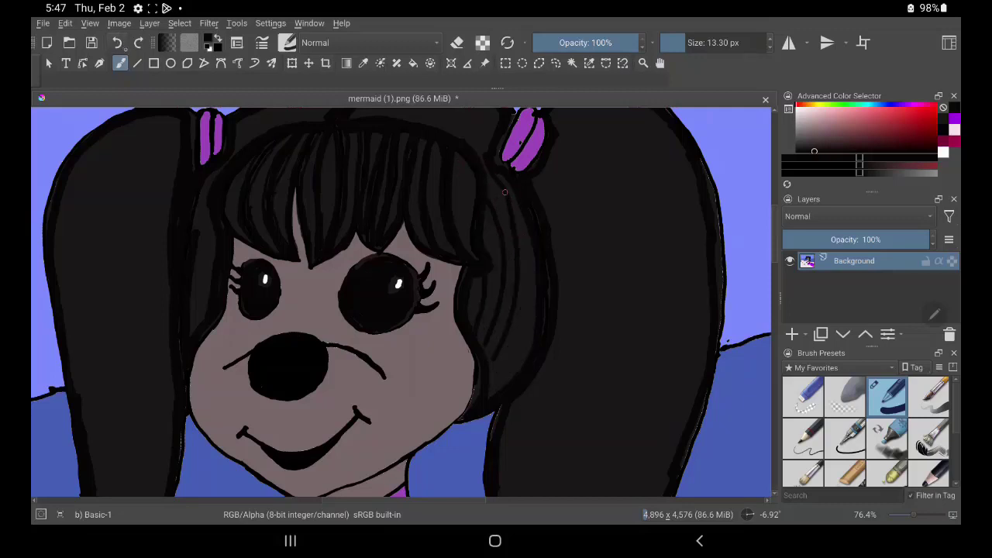
key("ctrl+z")
key("ctrl+z")
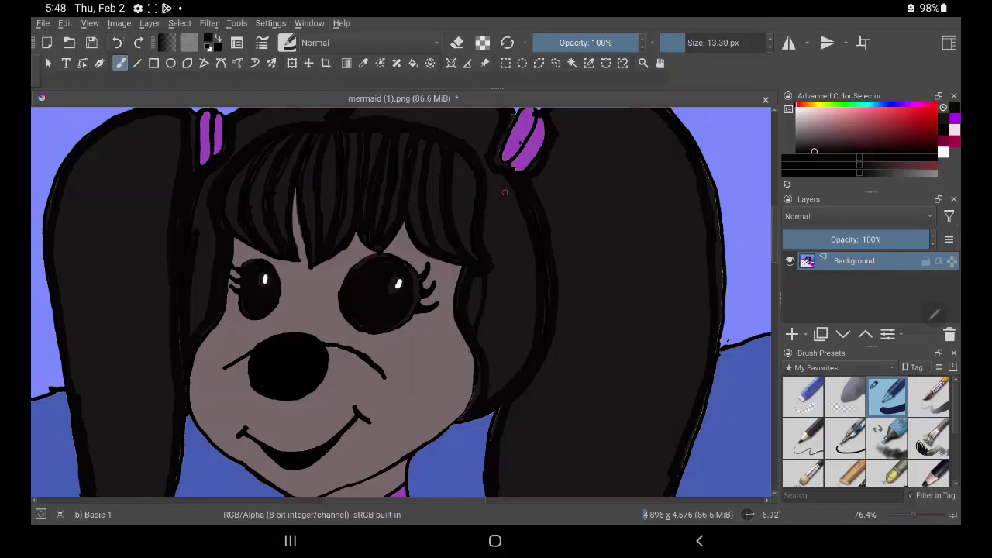
left_click_drag(472, 307, 479, 274)
left_click_drag(483, 341, 496, 243)
mouse_move(488, 355)
left_mouse_down()
mouse_move(499, 226)
mouse_move(486, 193)
left_mouse_up()
mouse_move(497, 380)
left_mouse_down()
mouse_move(513, 241)
mouse_move(484, 161)
left_mouse_up()
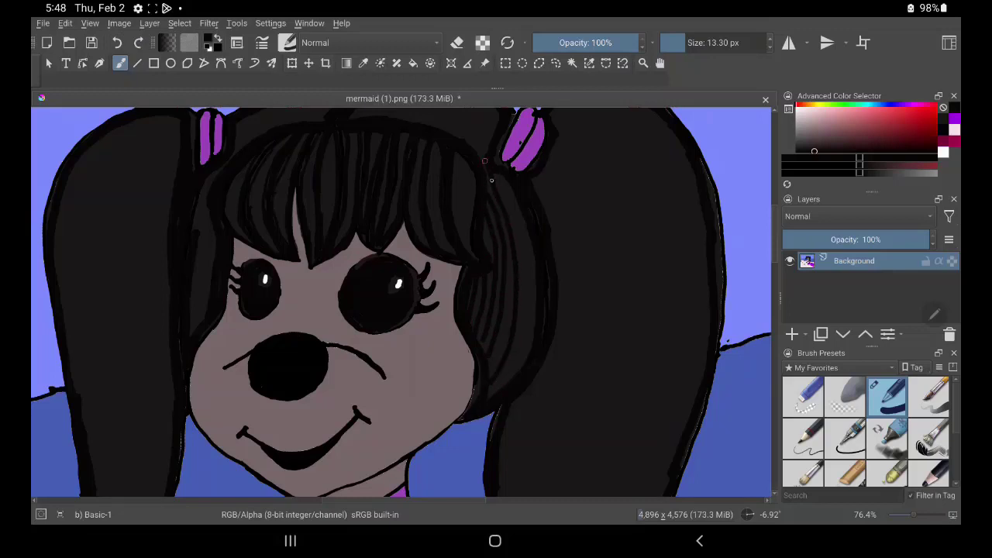
mouse_move(496, 391)
left_mouse_down()
mouse_move(526, 244)
mouse_move(507, 176)
left_mouse_up()
left_click_drag(535, 329, 536, 277)
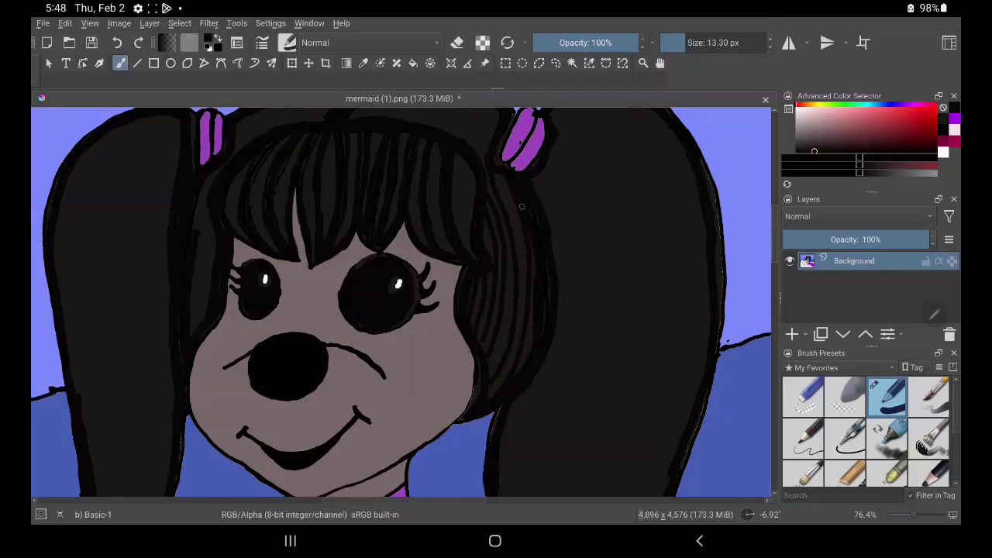
Step: Draw strand lines from the top of the side hair across the middle of the bangs
mouse_move(454, 162)
left_mouse_down()
mouse_move(469, 249)
mouse_move(474, 227)
left_mouse_up()
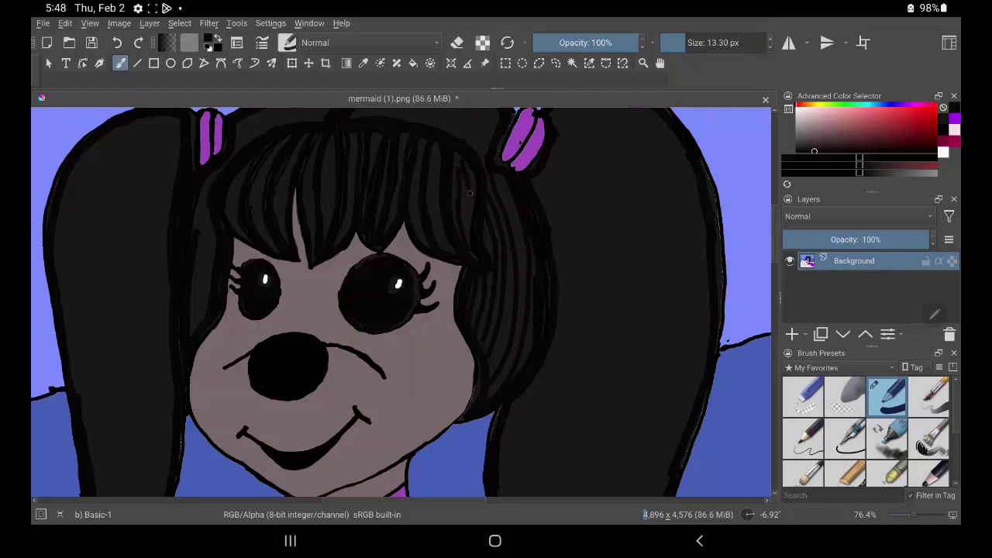
left_click_drag(438, 147, 456, 248)
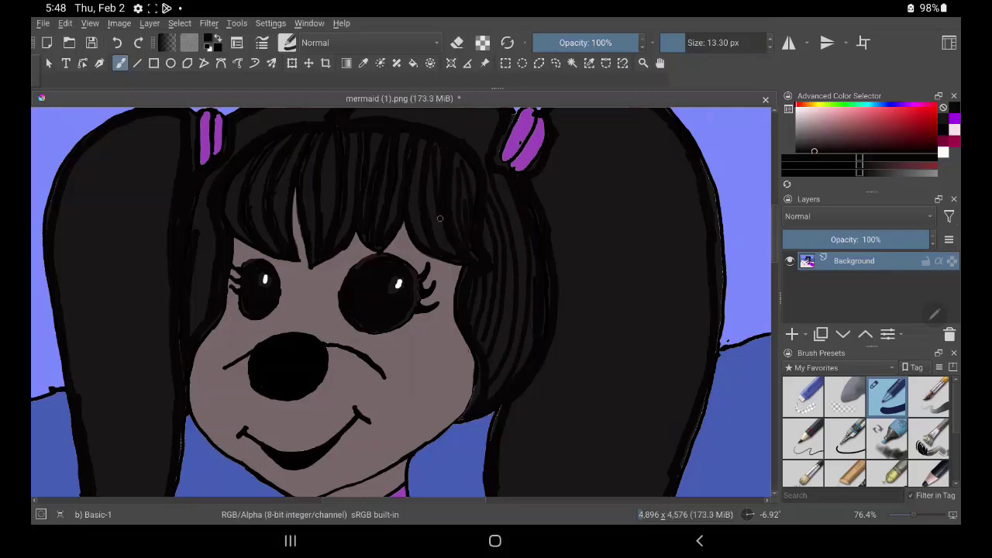
left_click_drag(428, 176, 440, 240)
left_click_drag(419, 148, 429, 238)
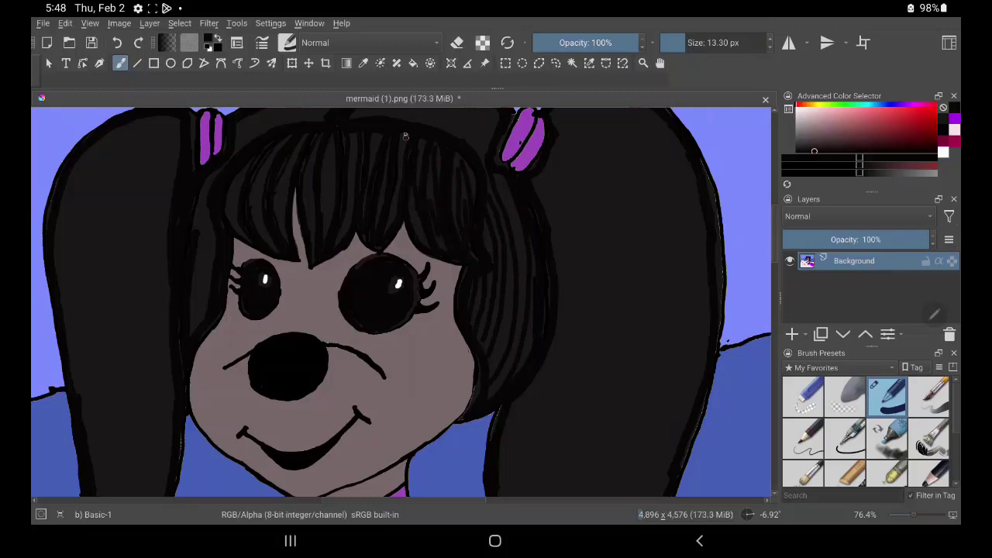
left_click_drag(375, 129, 373, 232)
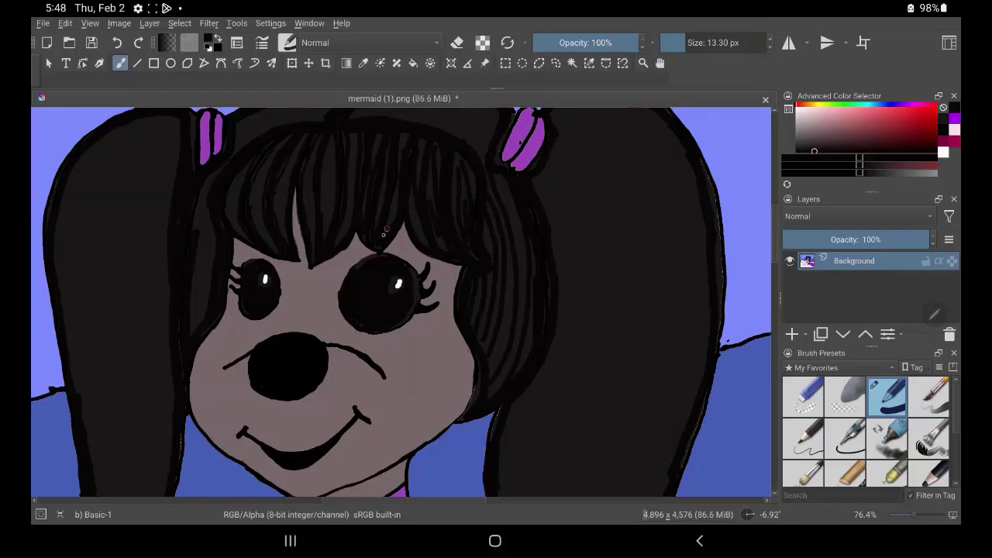
left_click_drag(347, 169, 335, 238)
left_click_drag(311, 146, 313, 252)
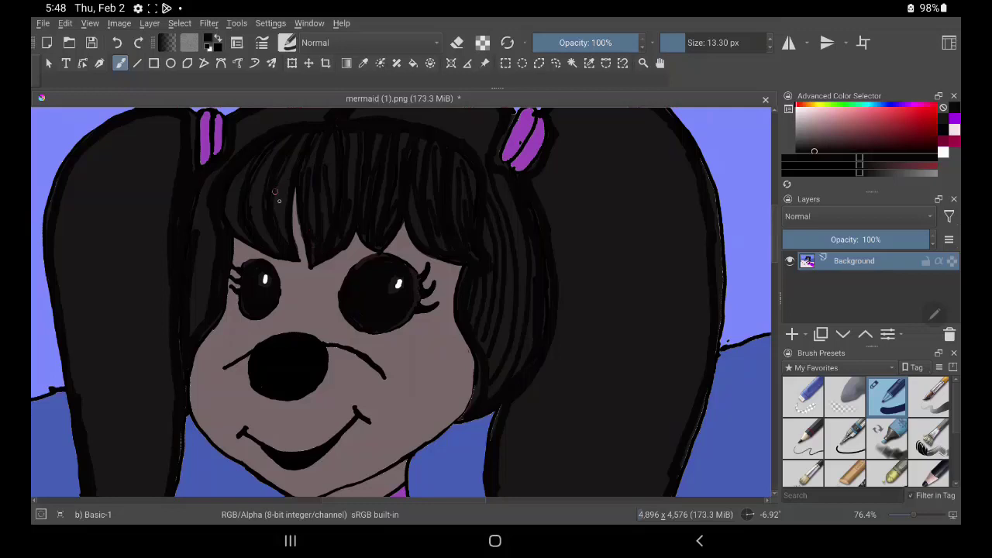
Step: Add strands to the left bangs and along the left edge of the face
left_click_drag(285, 163, 279, 231)
mouse_move(271, 176)
left_mouse_down()
mouse_move(262, 250)
mouse_move(258, 218)
left_mouse_up()
left_click_drag(248, 158, 236, 229)
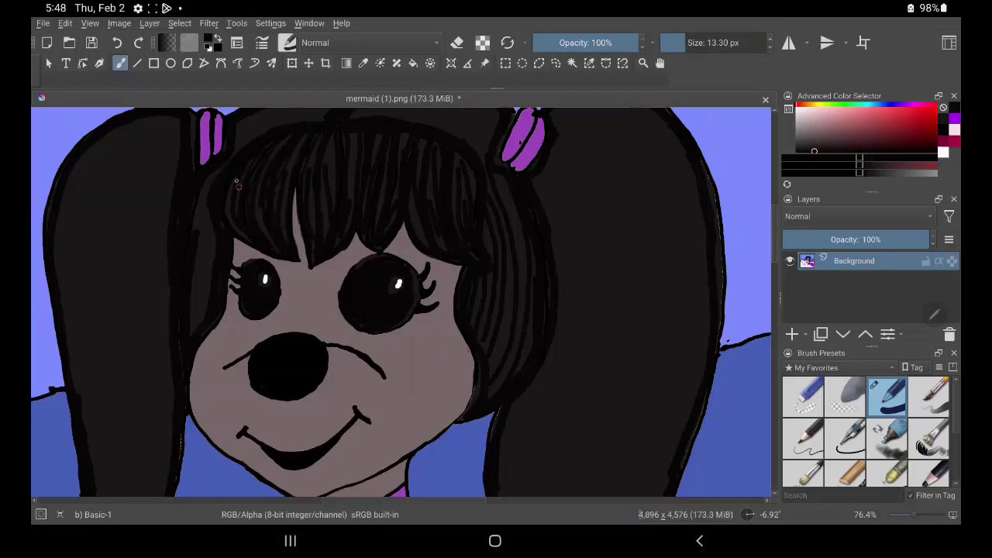
left_click_drag(227, 179, 235, 232)
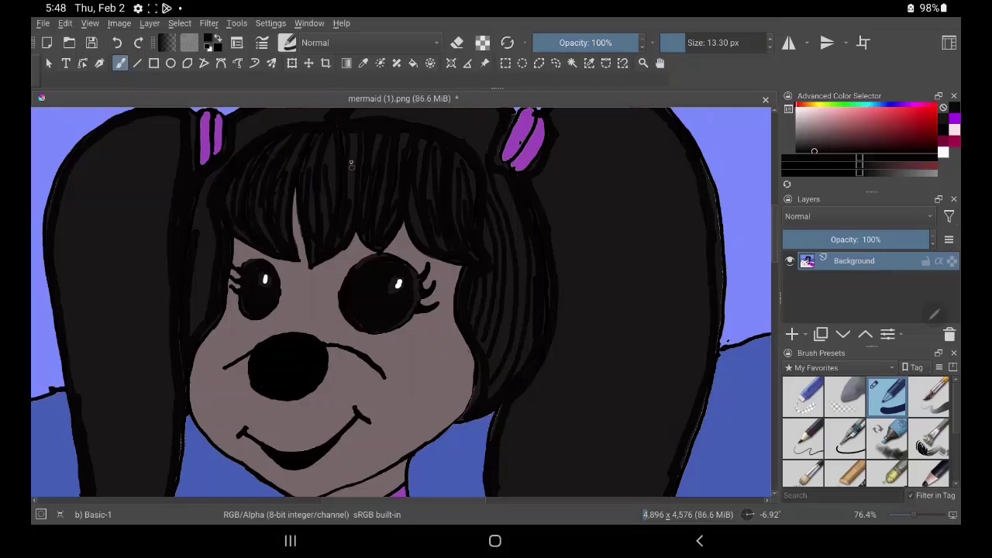
left_click_drag(349, 143, 351, 197)
mouse_move(326, 145)
left_mouse_down()
mouse_move(330, 195)
mouse_move(332, 178)
left_mouse_up()
left_click_drag(199, 193, 196, 310)
left_click_drag(209, 265, 201, 306)
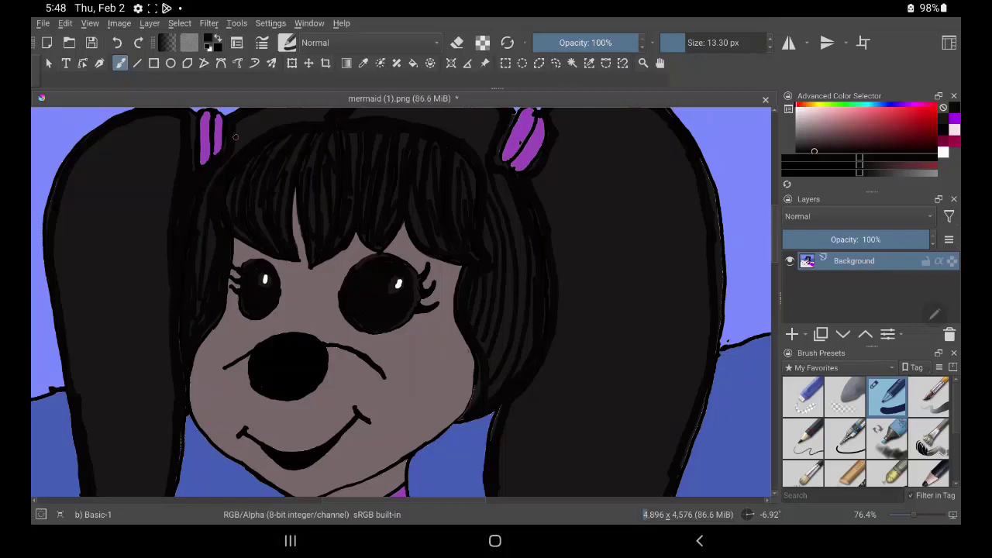
Step: Brush dark strokes across the hair's crown, filling gaps toward the right purple clip
scroll(460, 298, "down", 1)
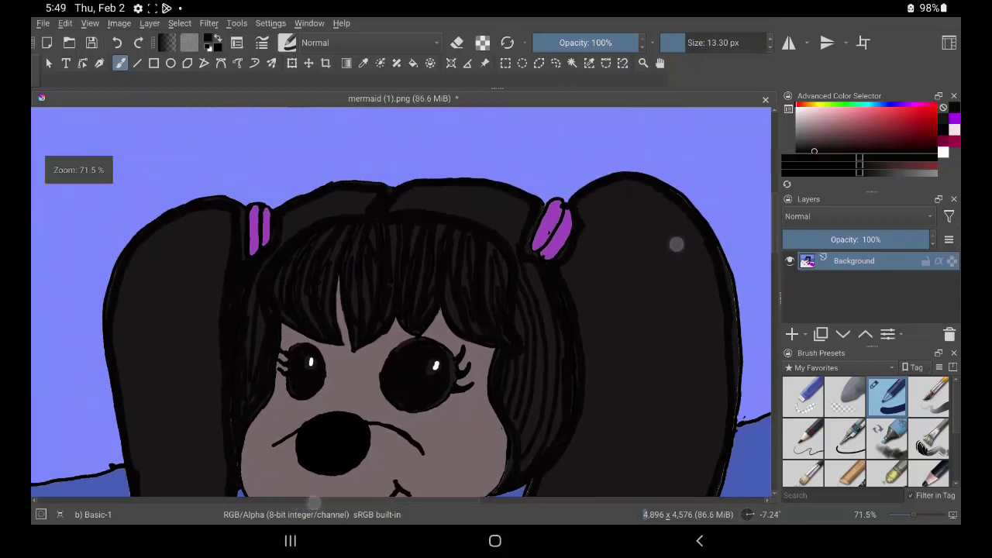
mouse_move(308, 218)
left_mouse_down()
mouse_move(368, 194)
mouse_move(367, 204)
mouse_move(333, 199)
left_mouse_up()
mouse_move(285, 221)
left_mouse_down()
mouse_move(316, 203)
mouse_move(329, 215)
left_mouse_up()
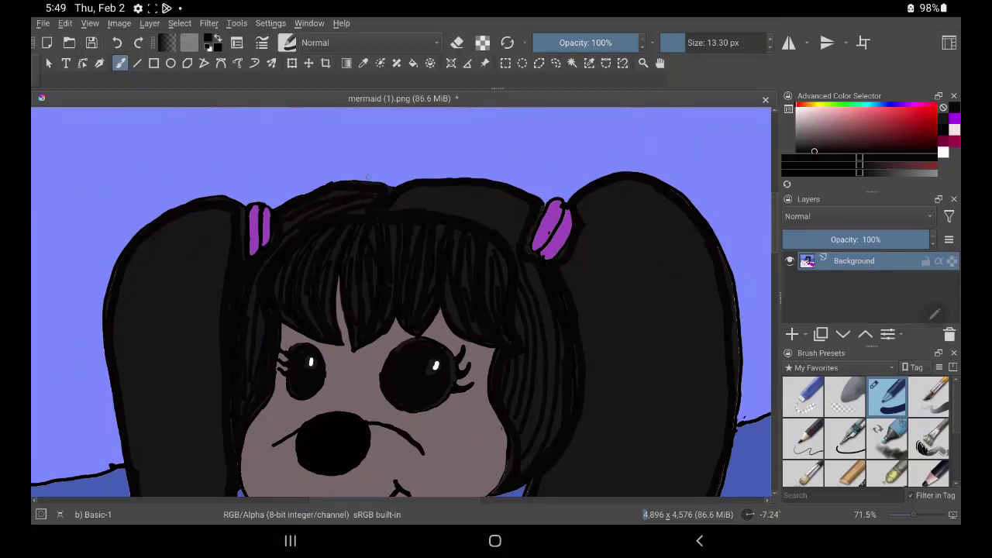
mouse_move(399, 205)
left_mouse_down()
mouse_move(462, 208)
mouse_move(516, 231)
mouse_move(465, 217)
mouse_move(493, 203)
left_mouse_up()
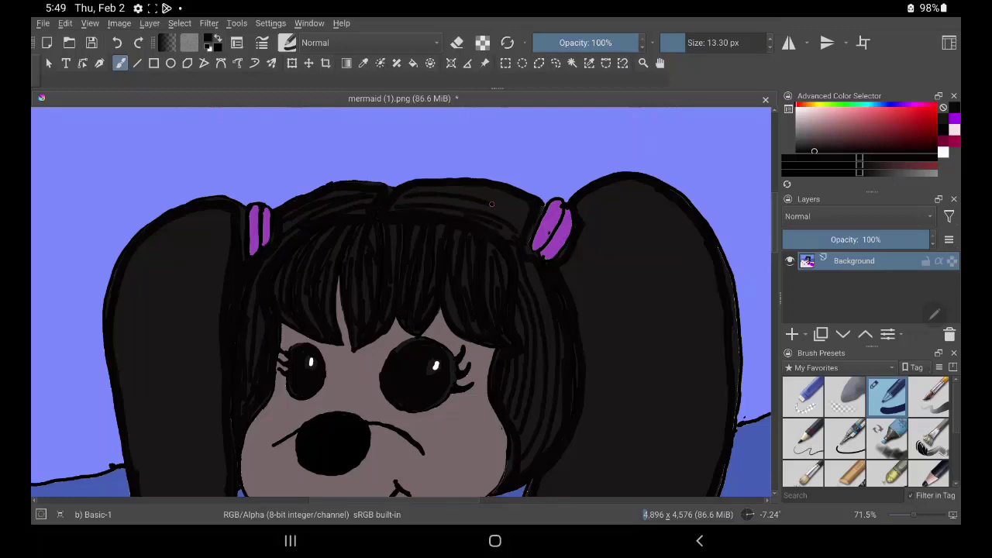
mouse_move(425, 189)
left_mouse_down()
mouse_move(524, 217)
mouse_move(535, 207)
left_mouse_up()
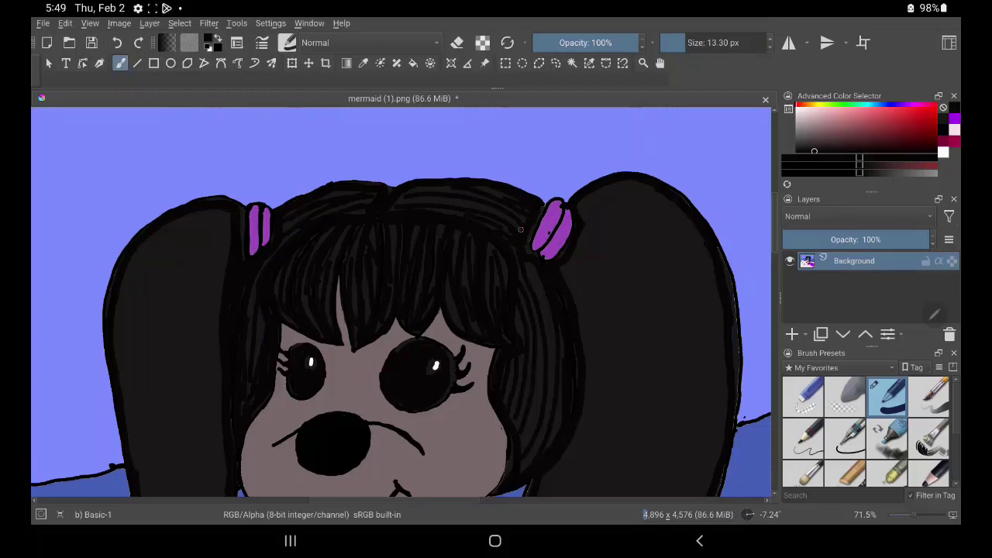
Step: Draw dark strand lines down the right pigtail toward its curled tip
scroll(457, 253, "down", 2)
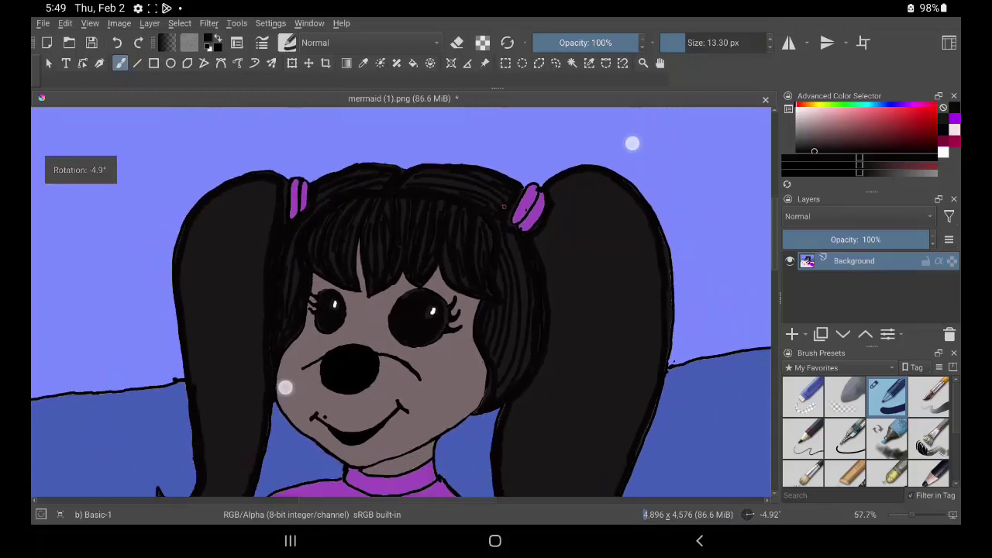
scroll(458, 253, "up", 1)
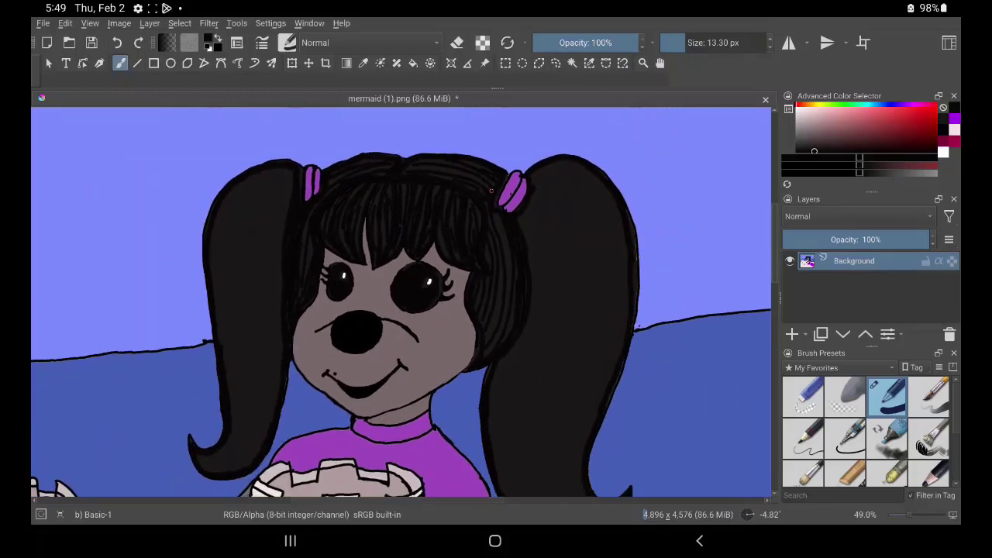
scroll(457, 302, "down", 2)
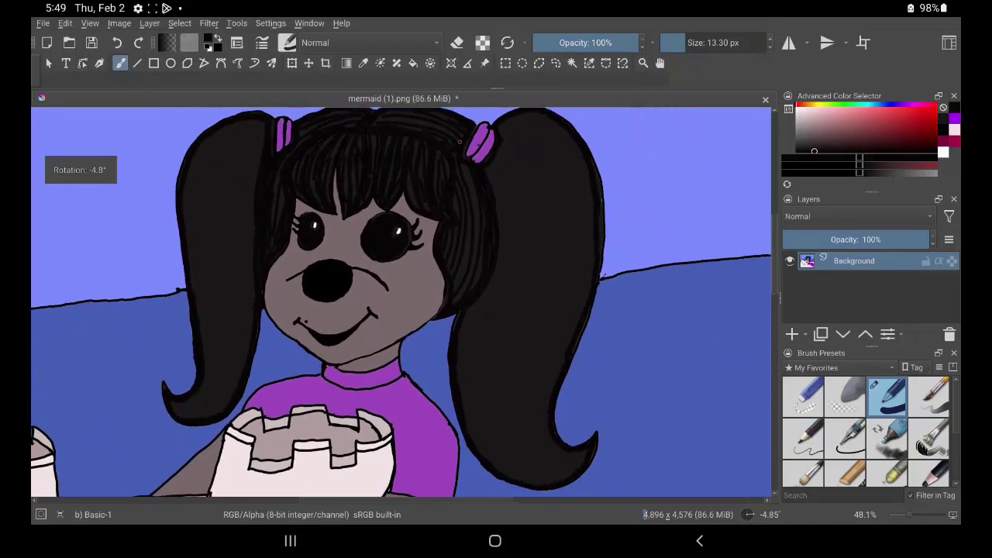
left_click_drag(493, 179, 517, 438)
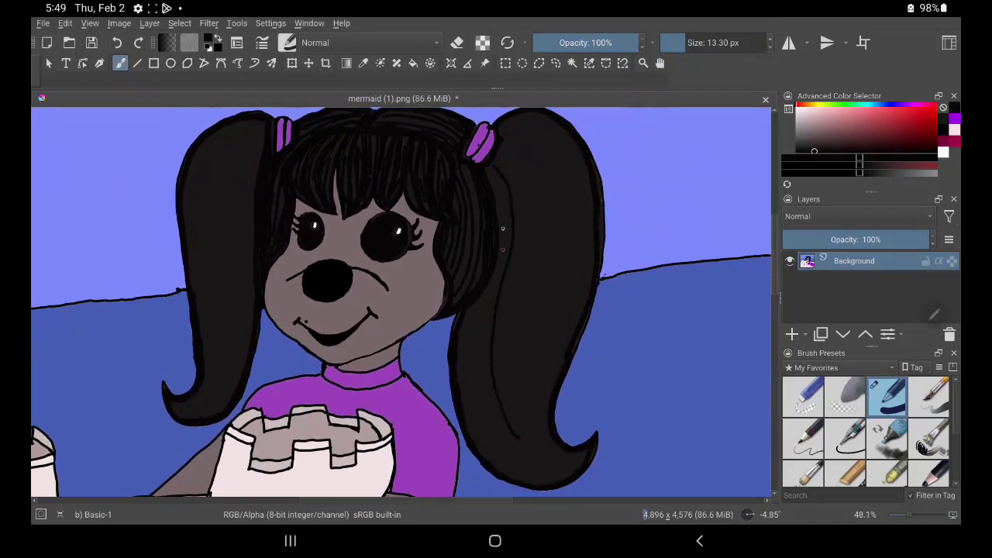
mouse_move(492, 181)
left_mouse_down()
mouse_move(507, 208)
mouse_move(490, 396)
left_mouse_up()
left_click_drag(533, 464, 562, 473)
mouse_move(505, 400)
left_mouse_down()
mouse_move(577, 459)
mouse_move(545, 451)
mouse_move(558, 462)
left_mouse_up()
mouse_move(539, 422)
left_mouse_down()
mouse_move(579, 459)
mouse_move(496, 477)
mouse_move(474, 296)
mouse_move(499, 464)
left_mouse_up()
left_click_drag(474, 310, 490, 446)
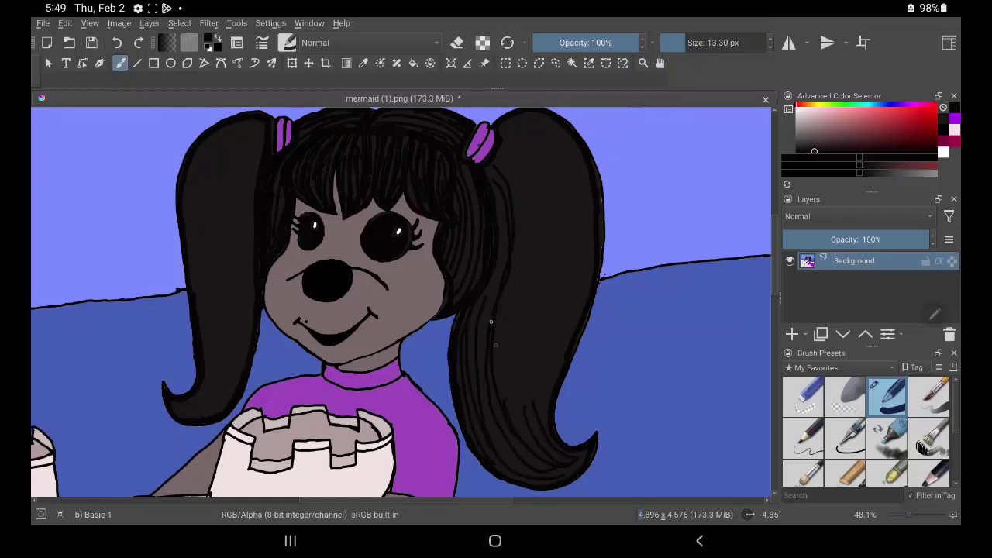
mouse_move(503, 413)
left_mouse_down()
mouse_move(532, 457)
mouse_move(486, 410)
left_mouse_up()
mouse_move(527, 437)
left_mouse_down()
mouse_move(500, 141)
mouse_move(534, 229)
mouse_move(517, 412)
mouse_move(546, 253)
mouse_move(533, 150)
left_mouse_up()
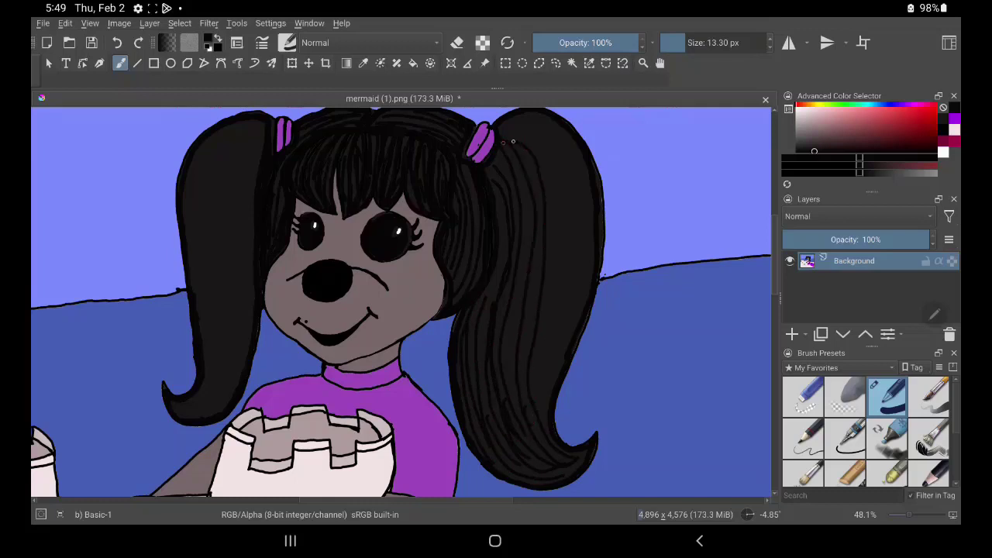
Step: Add more strands through the middle and outer edge of the right pigtail
left_click_drag(494, 184, 494, 299)
mouse_move(500, 133)
left_mouse_down()
mouse_move(559, 176)
mouse_move(570, 286)
left_mouse_up()
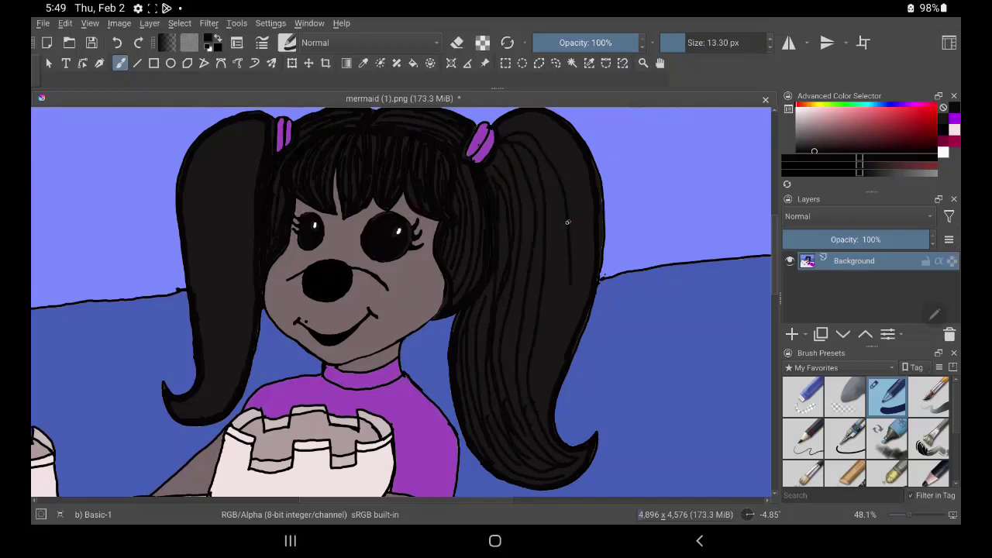
left_click_drag(546, 183, 552, 386)
mouse_move(561, 234)
left_mouse_down()
mouse_move(536, 407)
mouse_move(539, 329)
left_mouse_up()
left_click_drag(525, 279, 507, 395)
left_click_drag(523, 341, 541, 225)
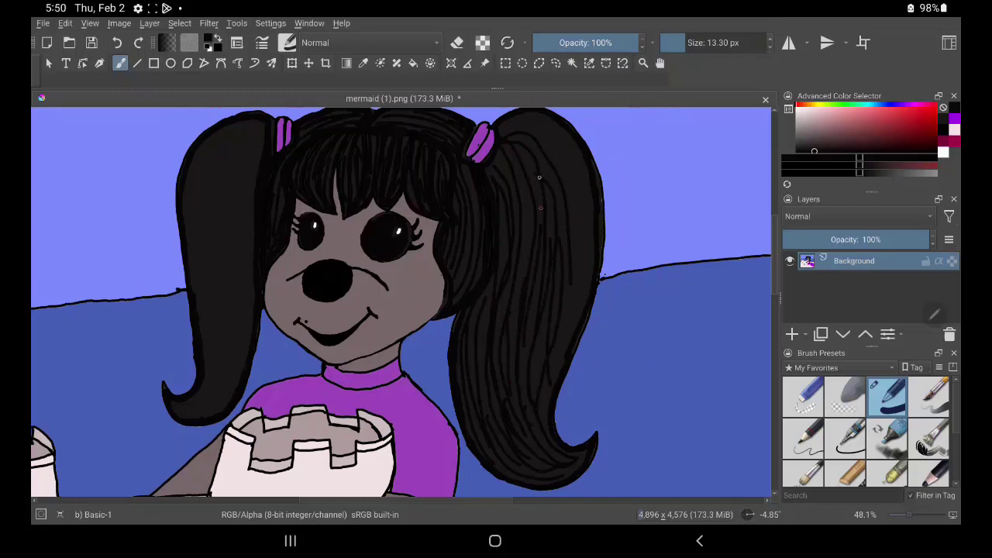
left_click_drag(505, 129, 568, 282)
left_click_drag(516, 121, 577, 225)
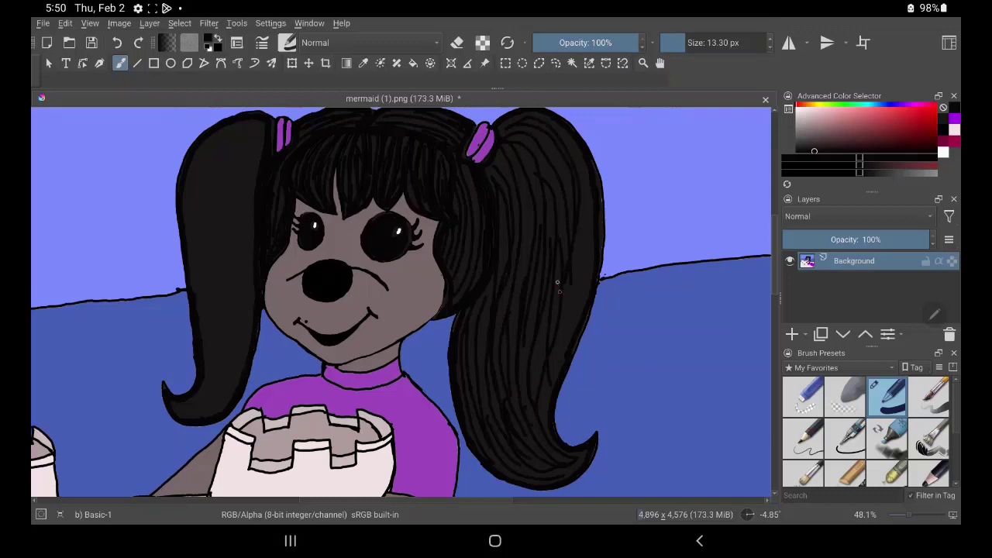
mouse_move(576, 179)
left_mouse_down()
mouse_move(581, 286)
mouse_move(555, 363)
left_mouse_up()
left_click_drag(586, 256, 562, 358)
mouse_move(574, 318)
left_mouse_down()
mouse_move(550, 403)
mouse_move(528, 422)
left_mouse_up()
left_click_drag(524, 379, 516, 455)
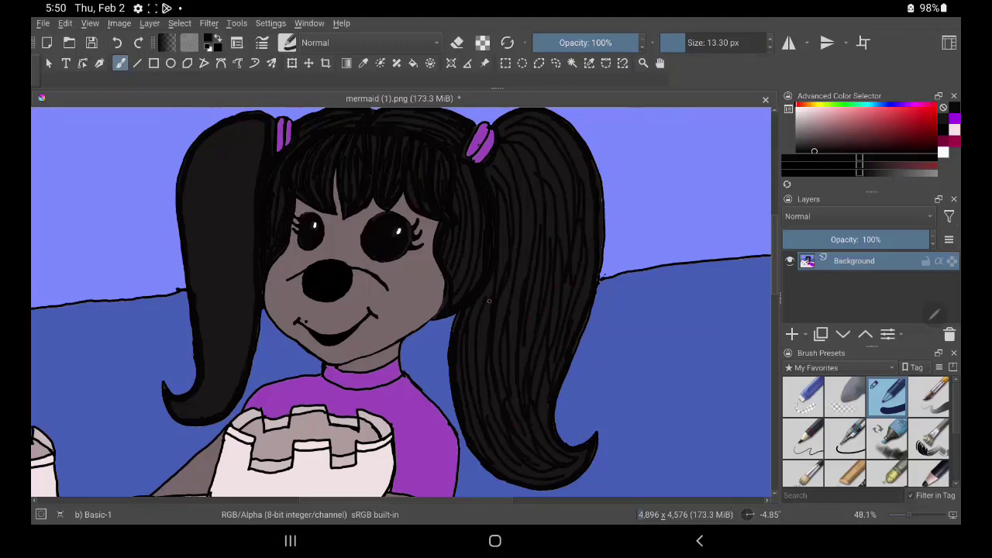
left_click_drag(488, 300, 481, 372)
mouse_move(491, 401)
left_mouse_down()
mouse_move(519, 461)
mouse_move(505, 471)
left_mouse_up()
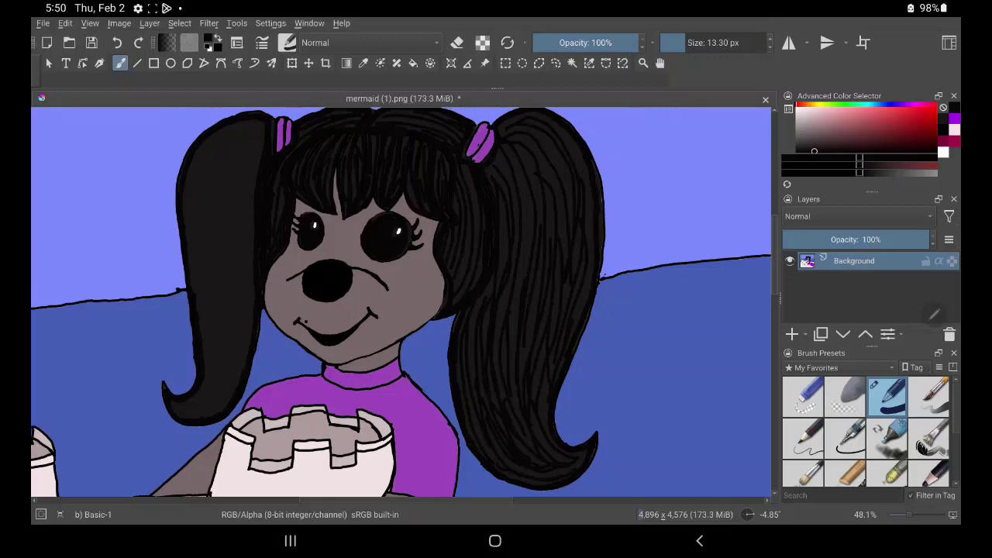
Step: Draw dark strands down the left pigtail and along its lower curl
mouse_move(261, 129)
left_mouse_down()
mouse_move(213, 153)
mouse_move(206, 314)
mouse_move(201, 152)
mouse_move(190, 210)
left_mouse_up()
left_click_drag(210, 155, 197, 200)
left_click_drag(251, 131, 213, 185)
left_click_drag(213, 183, 212, 368)
mouse_move(206, 302)
left_mouse_down()
mouse_move(201, 379)
mouse_move(183, 416)
mouse_move(175, 409)
left_mouse_up()
left_click_drag(221, 355, 186, 417)
left_click_drag(221, 358, 210, 224)
Step: Add long strands through the middle and upper left pigtail up to its tie
mouse_move(249, 155)
left_mouse_down()
mouse_move(217, 292)
mouse_move(227, 339)
left_mouse_up()
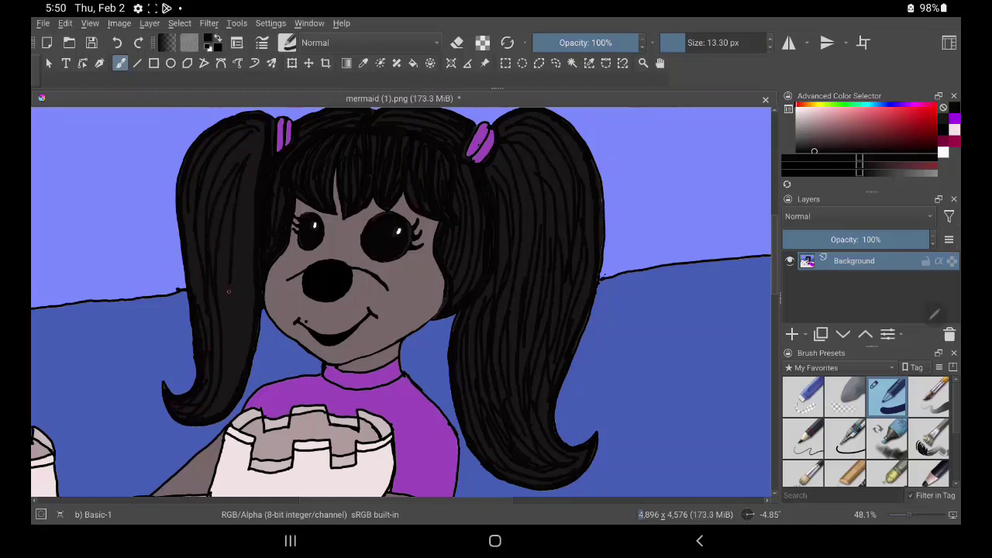
left_click_drag(243, 176, 217, 395)
mouse_move(245, 264)
left_mouse_down()
mouse_move(224, 395)
mouse_move(231, 354)
mouse_move(216, 384)
left_mouse_up()
left_click_drag(223, 194, 214, 333)
left_click_drag(254, 158, 246, 310)
left_click_drag(234, 192, 221, 253)
mouse_move(253, 145)
left_mouse_down()
mouse_move(225, 166)
mouse_move(250, 161)
mouse_move(220, 175)
mouse_move(220, 156)
mouse_move(265, 123)
left_mouse_up()
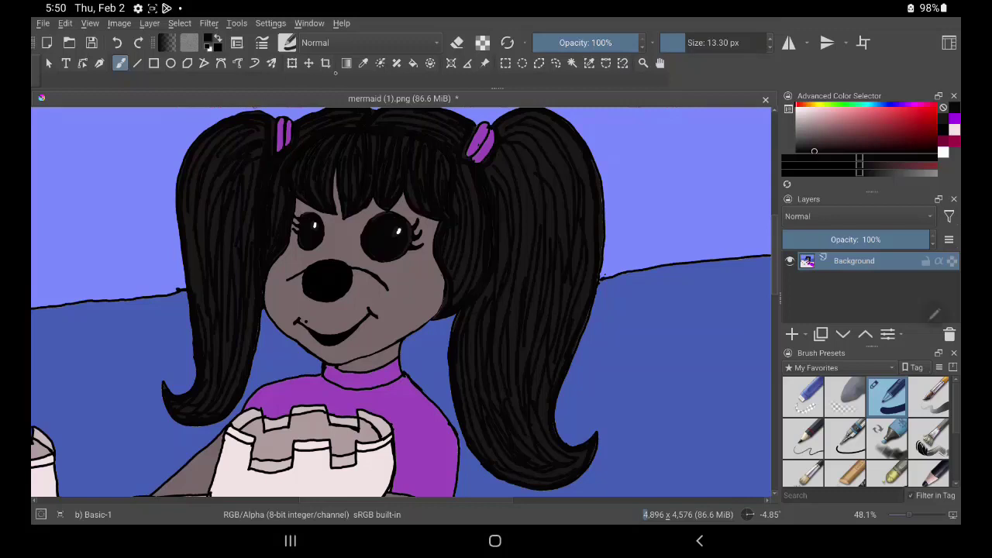
Step: Sample the grey skin tone from the face and choose a darker grey for shading
left_click(363, 63)
left_click(310, 457)
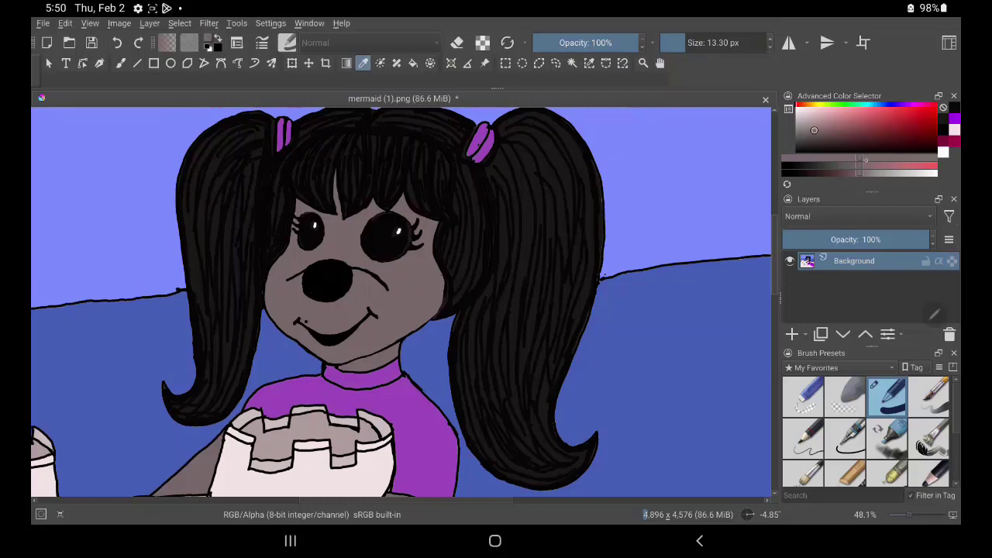
left_click(803, 135)
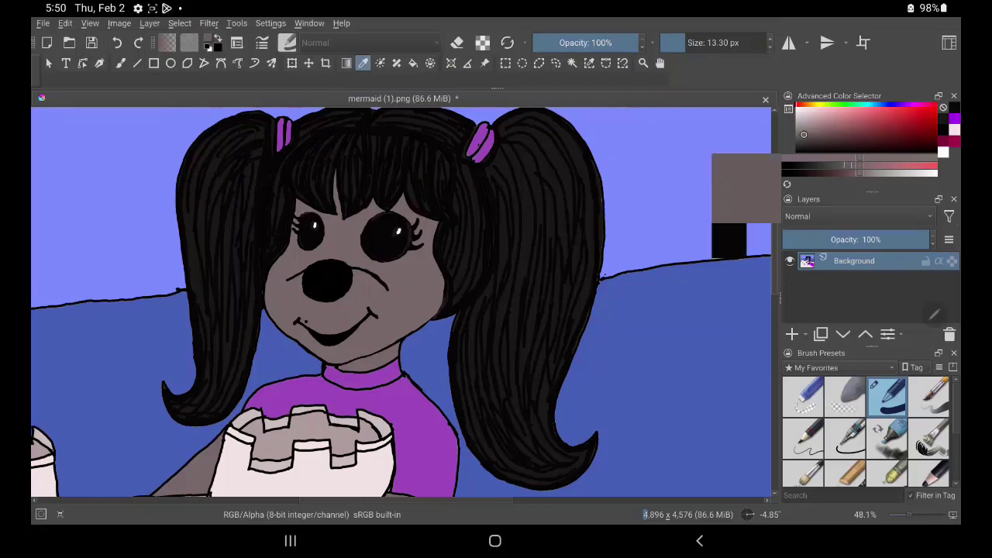
Step: Keep the brush size at 13.30 px and zoom in on the face
left_click(708, 42)
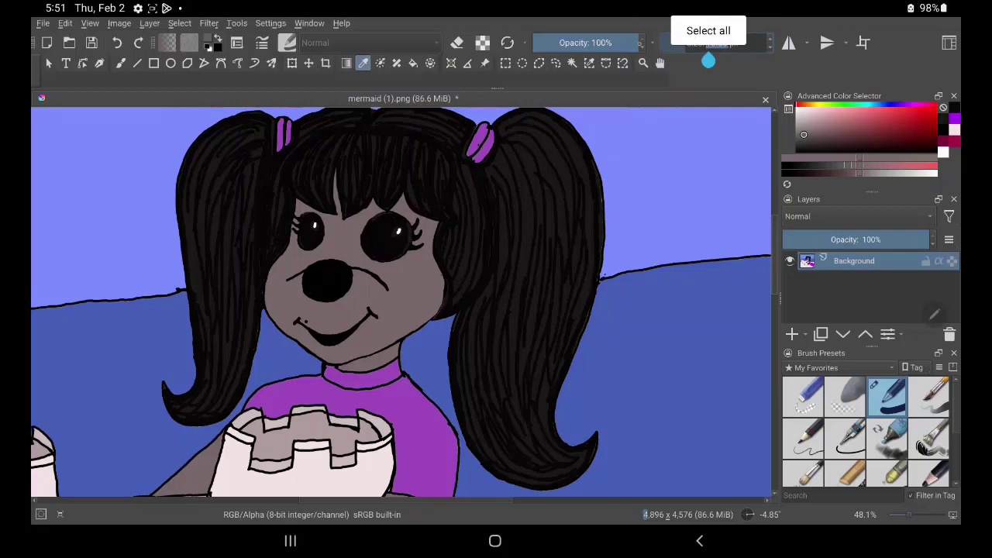
left_click(695, 74)
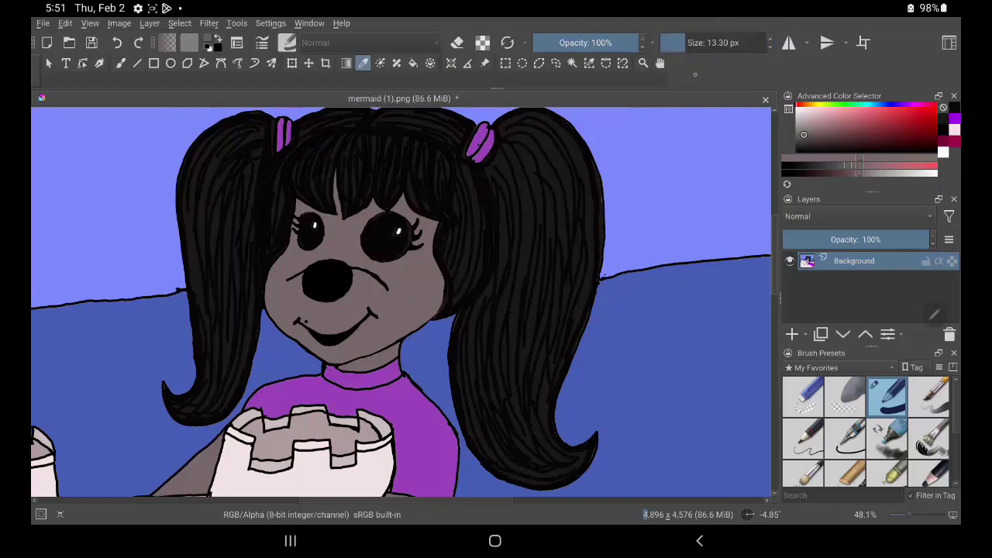
left_click(705, 43)
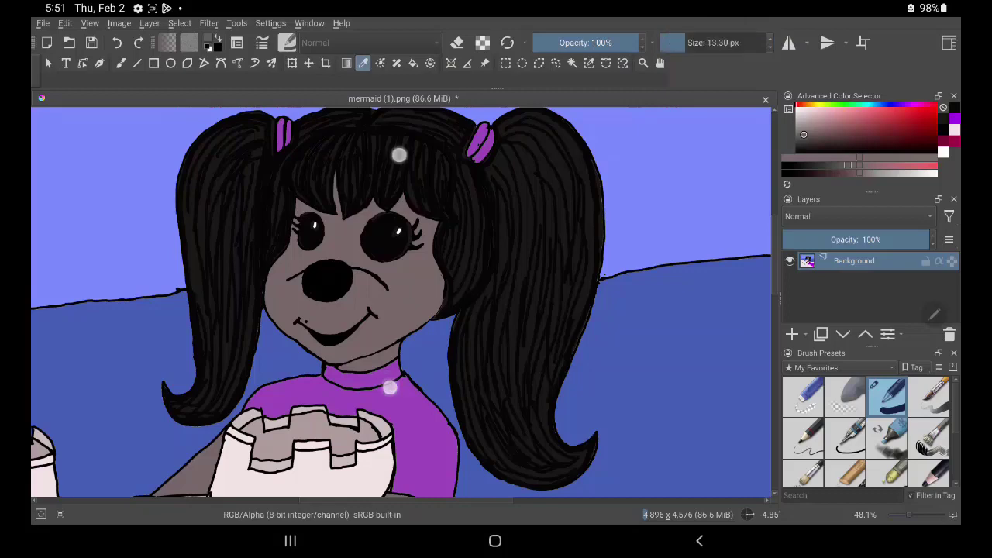
scroll(399, 310, "up", 3)
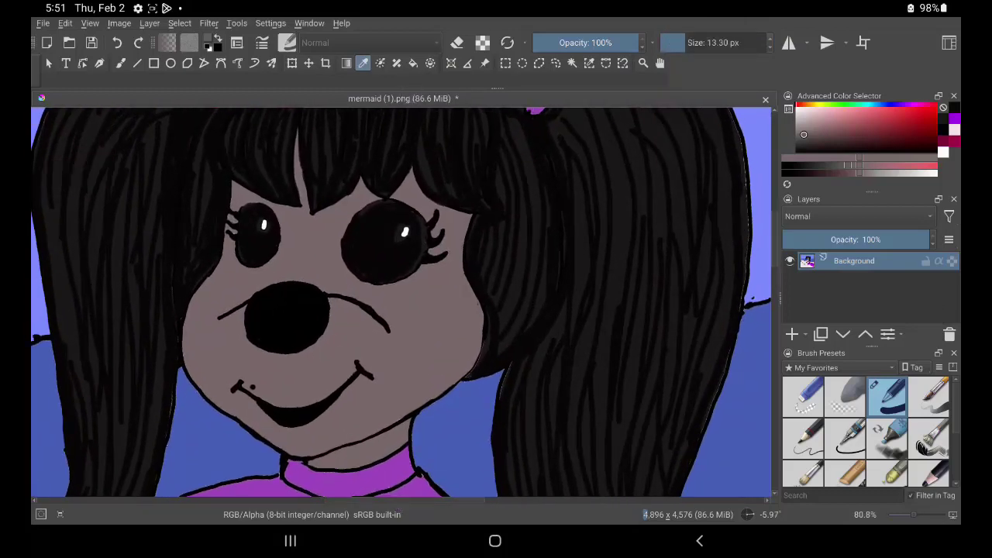
Step: Shade grey under the fringe between the eyes and beside the right eye's lashes
key("b")
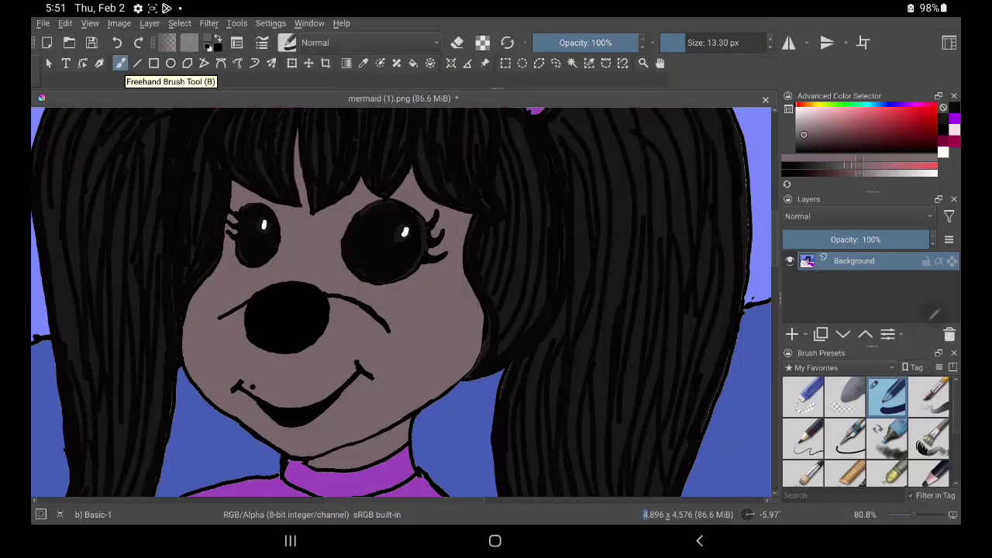
left_click(301, 198)
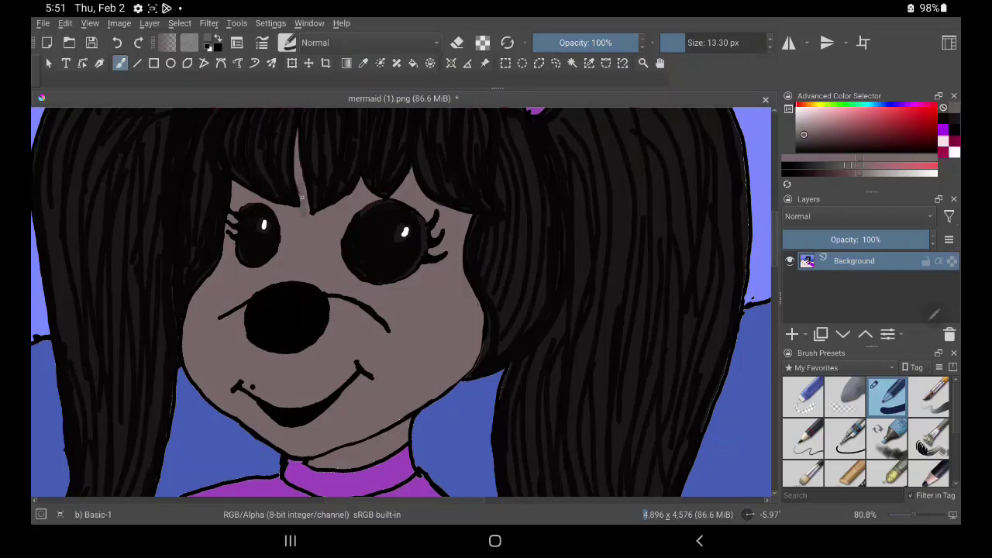
left_click(300, 136)
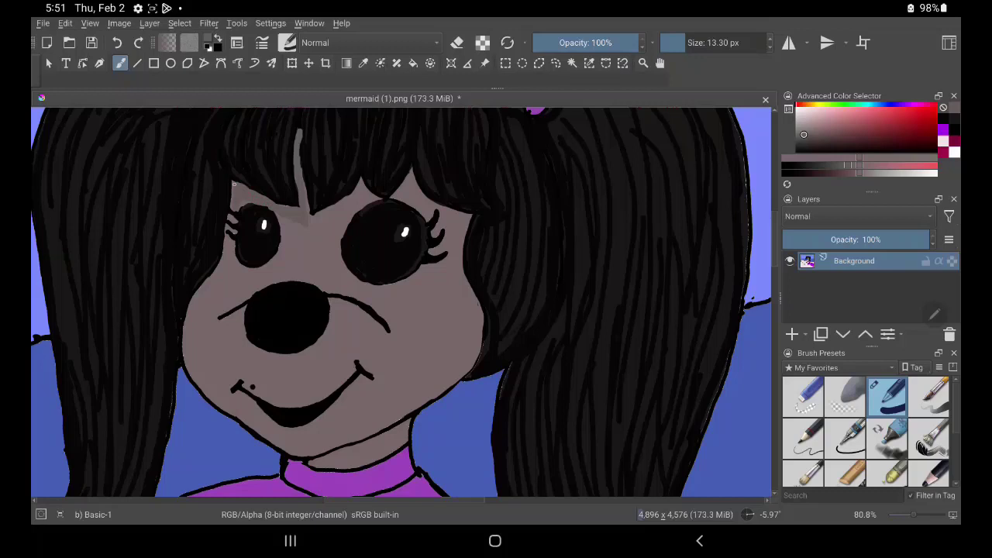
mouse_move(312, 220)
left_mouse_down()
mouse_move(380, 200)
mouse_move(358, 194)
left_mouse_up()
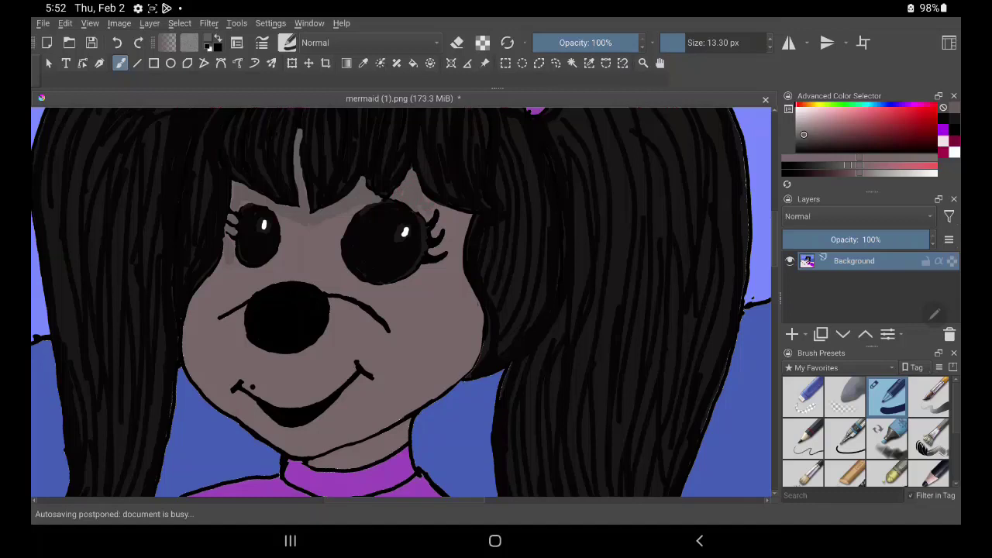
left_click_drag(447, 220, 460, 213)
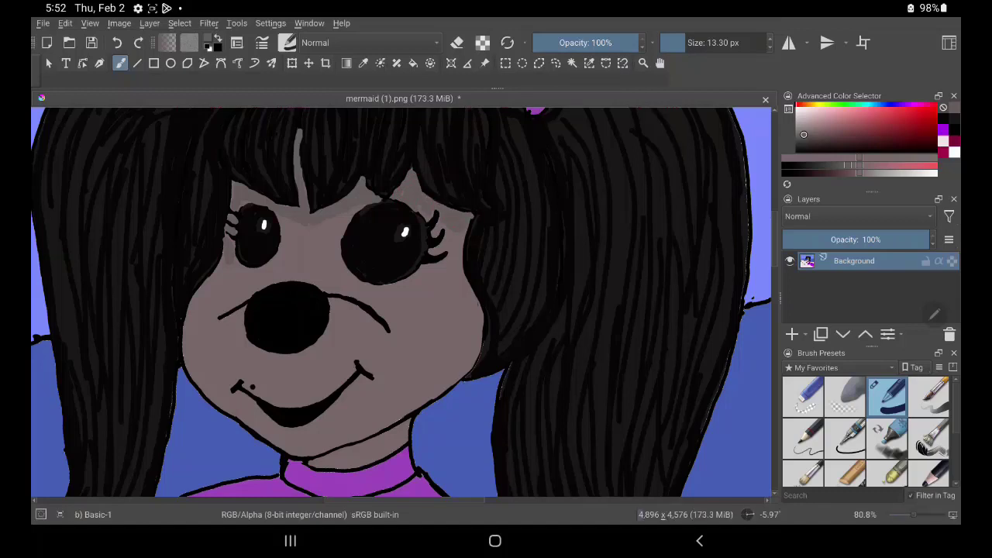
Step: Shade the left cheek edge in grey down to the chin
left_click_drag(208, 291, 197, 324)
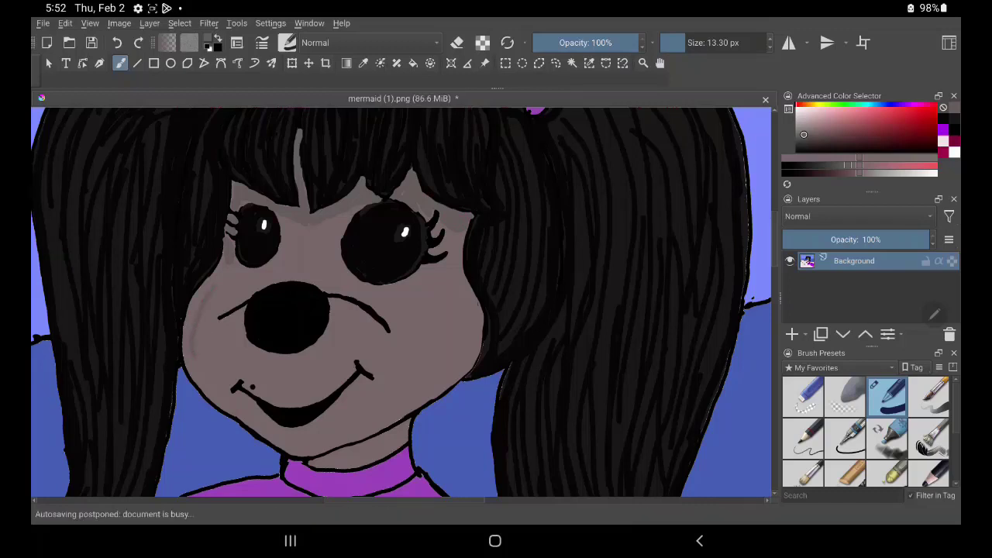
left_click_drag(215, 281, 220, 250)
left_click_drag(192, 311, 186, 360)
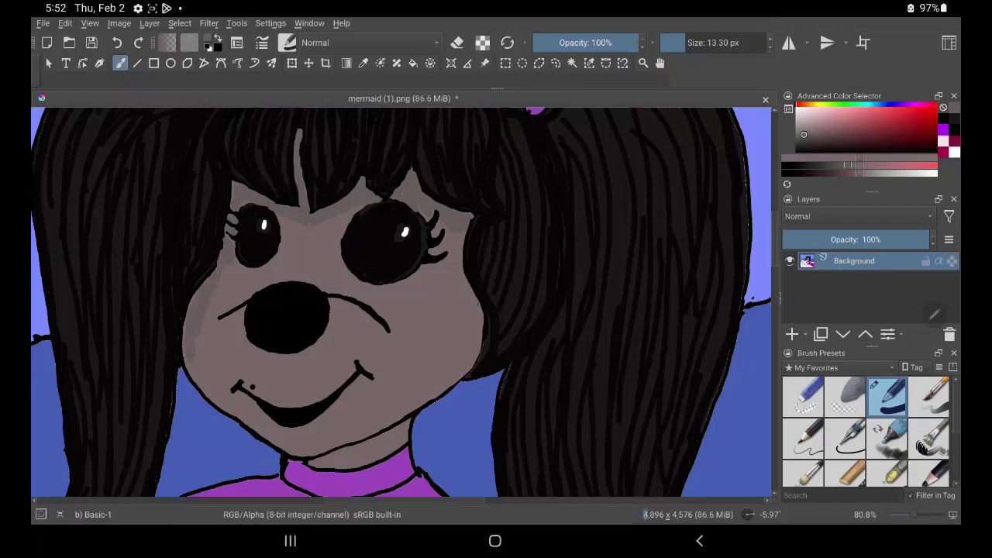
left_click_drag(221, 242, 219, 257)
mouse_move(198, 339)
left_mouse_down()
mouse_move(197, 369)
mouse_move(216, 397)
mouse_move(284, 446)
left_mouse_up()
left_click_drag(220, 406, 237, 417)
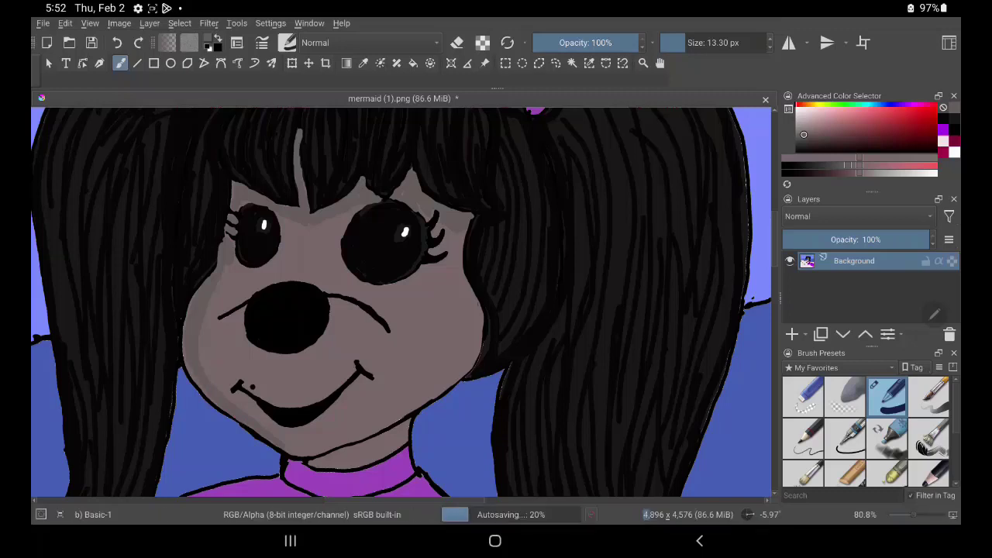
mouse_move(287, 449)
left_mouse_down()
mouse_move(320, 447)
mouse_move(433, 383)
left_mouse_up()
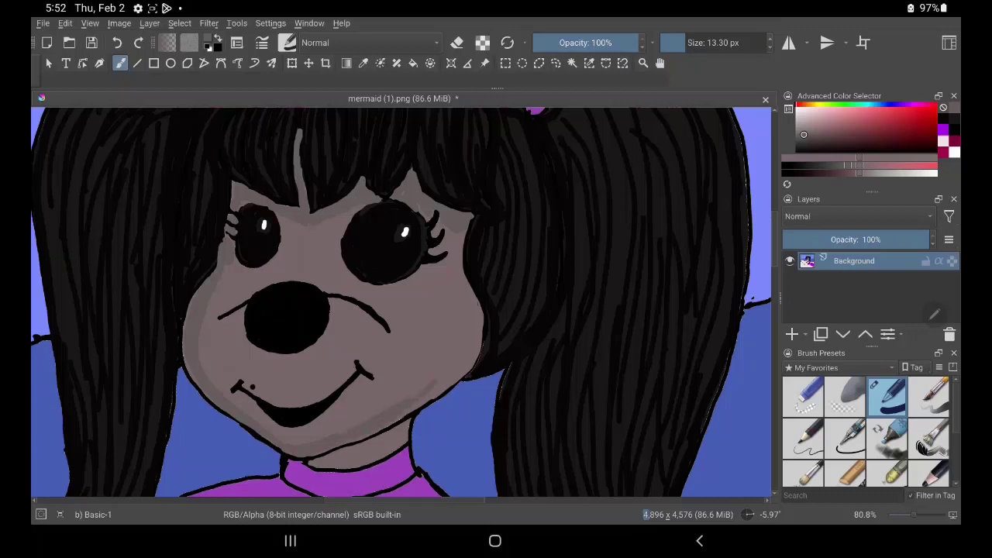
Step: Shade the right cheek edge, undo a stray chin stroke, and refine cheek and smile lines
mouse_move(466, 293)
left_mouse_down()
mouse_move(437, 379)
mouse_move(469, 324)
mouse_move(482, 344)
mouse_move(430, 399)
left_mouse_up()
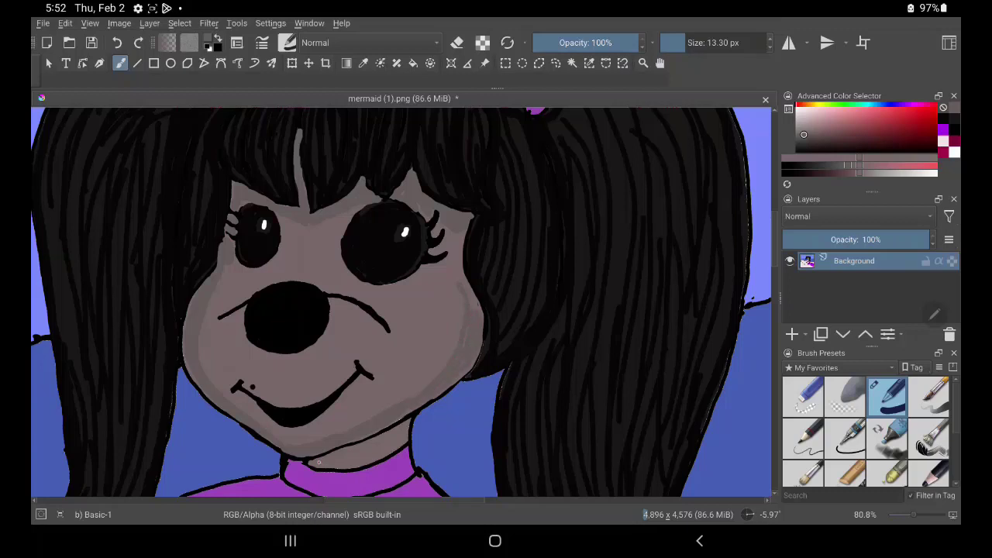
mouse_move(371, 439)
left_mouse_down()
mouse_move(405, 436)
mouse_move(397, 451)
mouse_move(356, 446)
left_mouse_up()
key("ctrl+z")
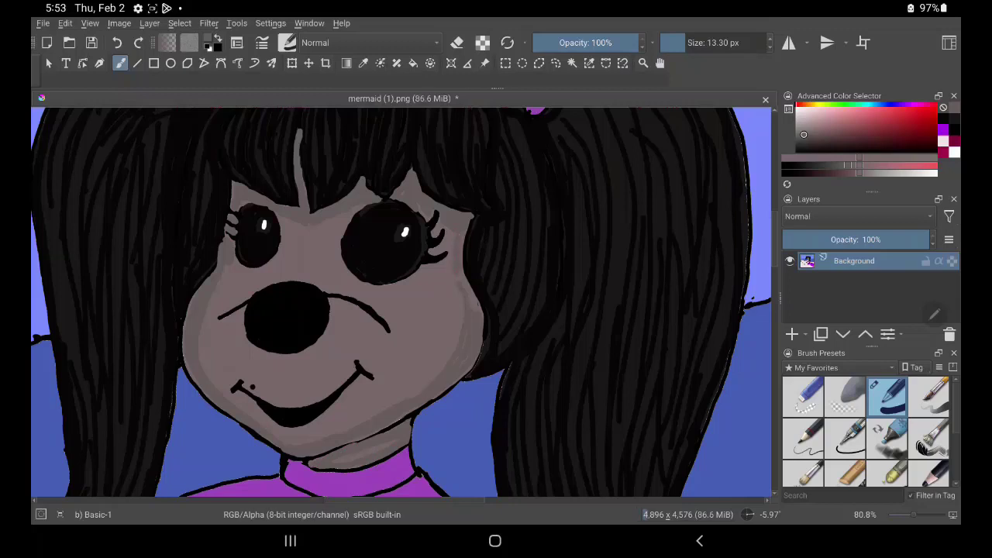
left_click_drag(467, 276, 470, 286)
mouse_move(220, 316)
left_mouse_down()
mouse_move(277, 276)
mouse_move(358, 297)
mouse_move(332, 295)
left_mouse_up()
left_click_drag(389, 330, 385, 320)
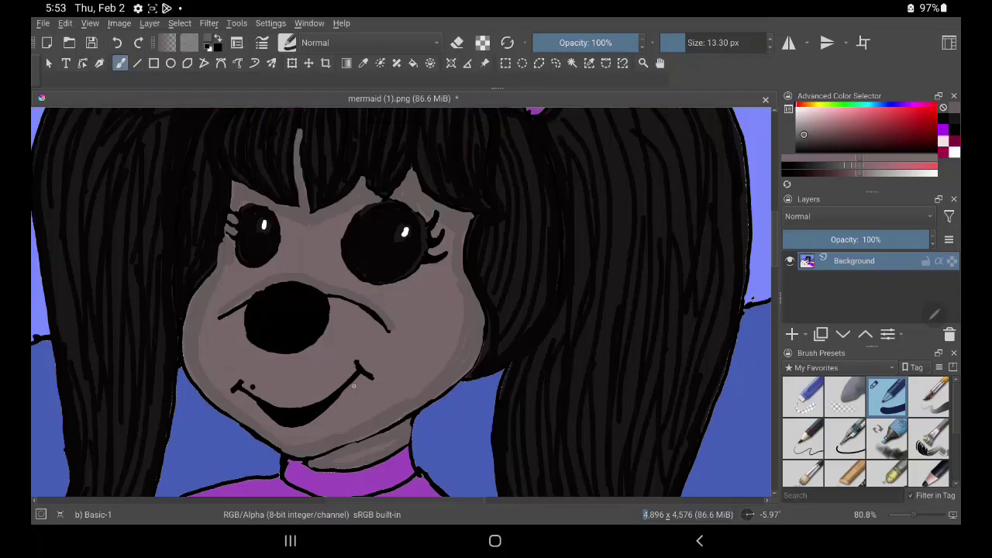
left_click_drag(353, 387, 362, 378)
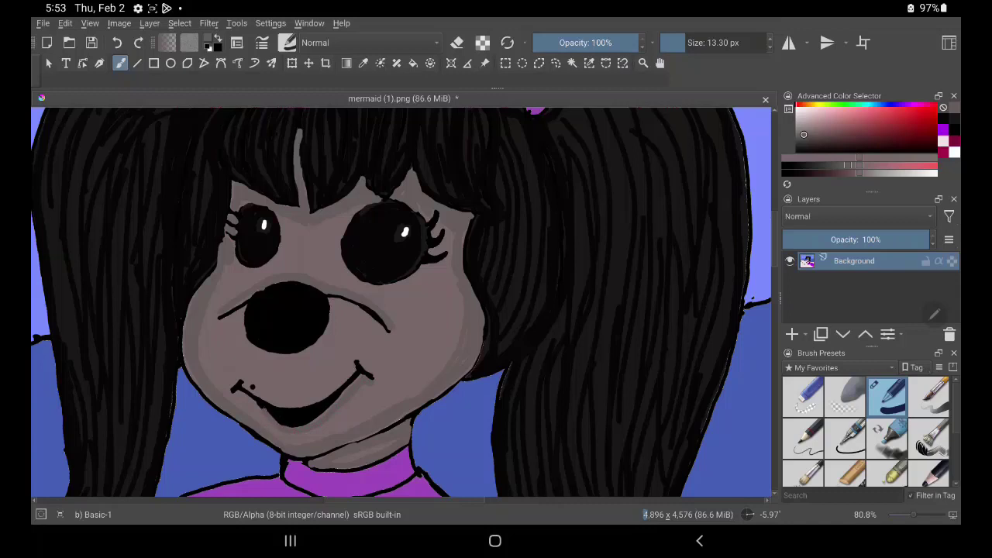
mouse_move(255, 398)
left_mouse_down()
mouse_move(299, 427)
mouse_move(315, 418)
left_mouse_up()
Step: Touch up the face with a lighter skin tone sampled from the cheek
key("p")
left_click(432, 303)
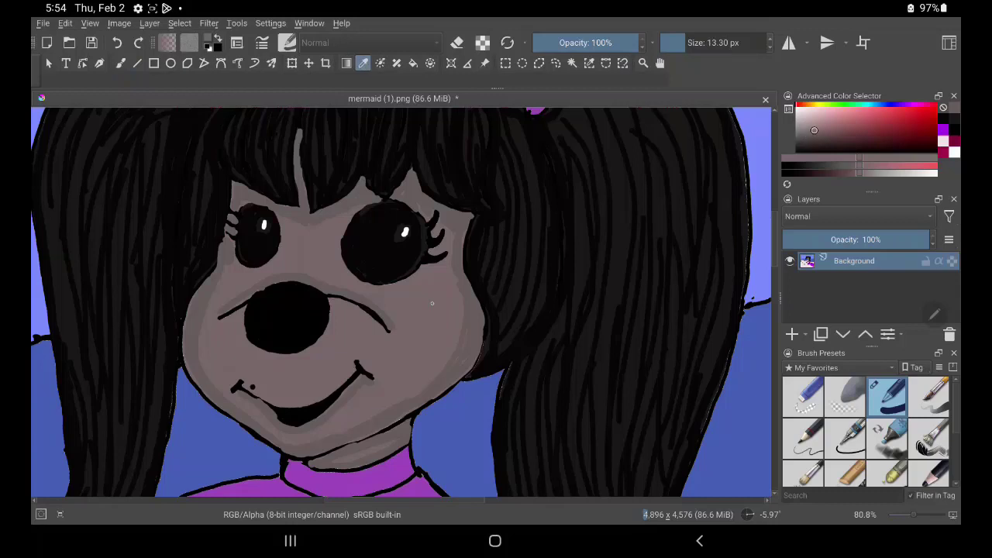
key("b")
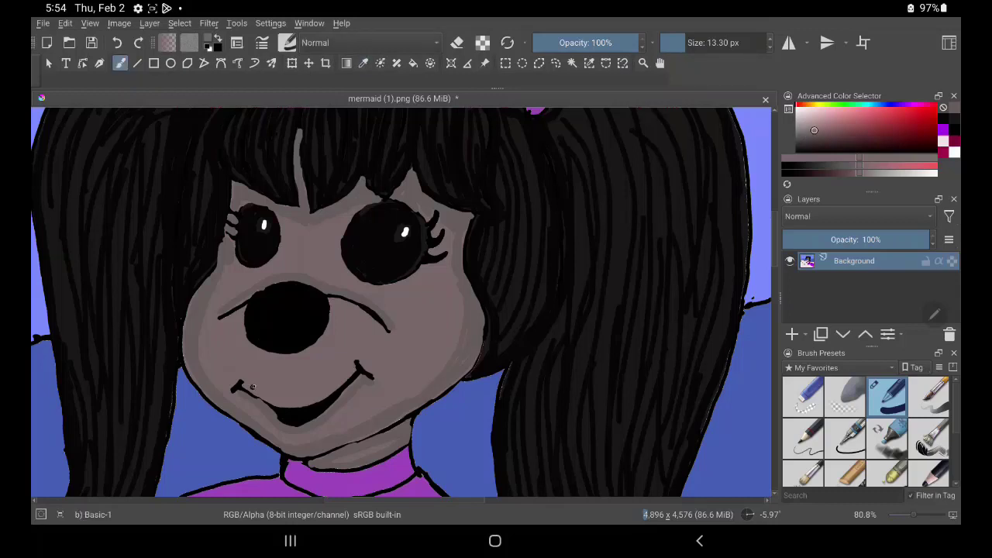
left_click_drag(264, 386, 280, 351)
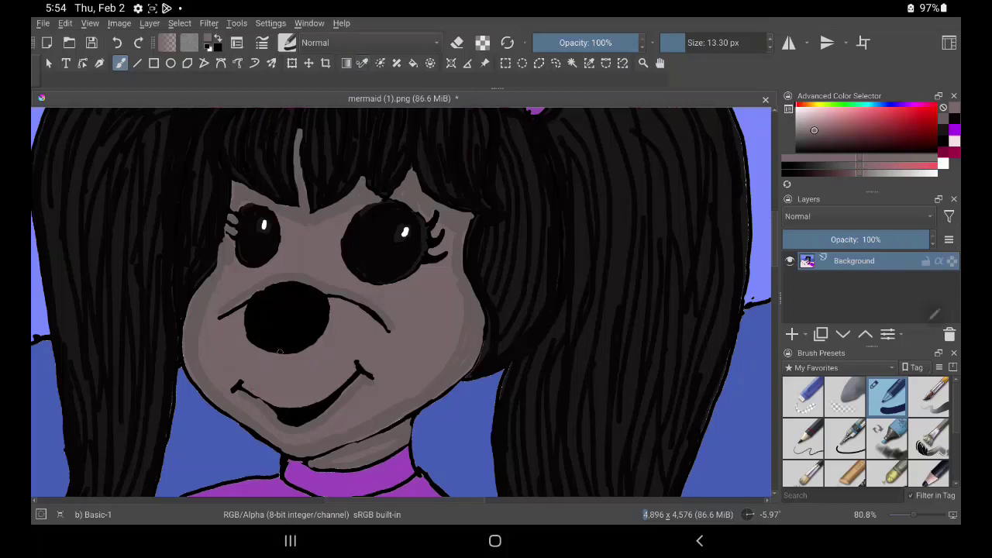
Step: Sample black from the nose and touch up the top of the nose
key("p")
left_click(277, 326)
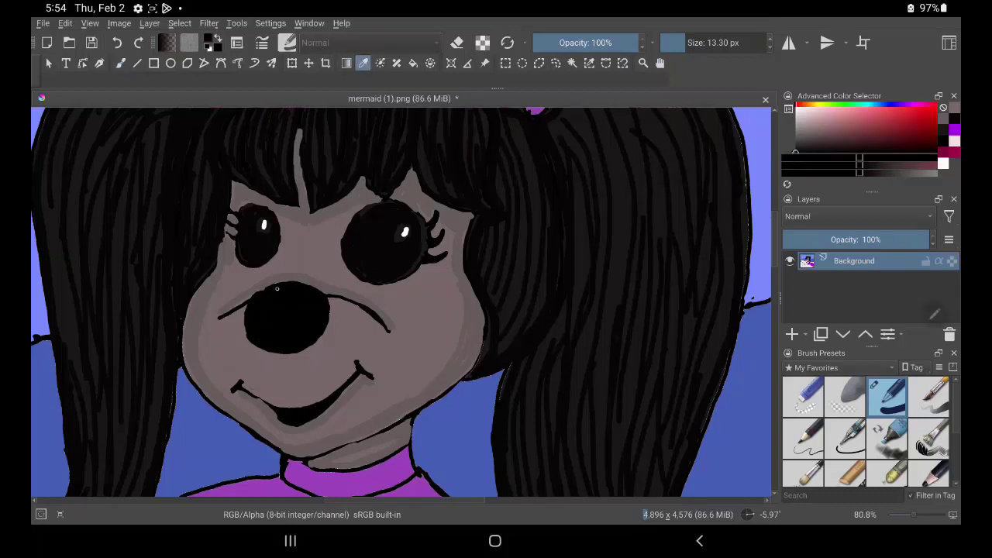
left_click(120, 63)
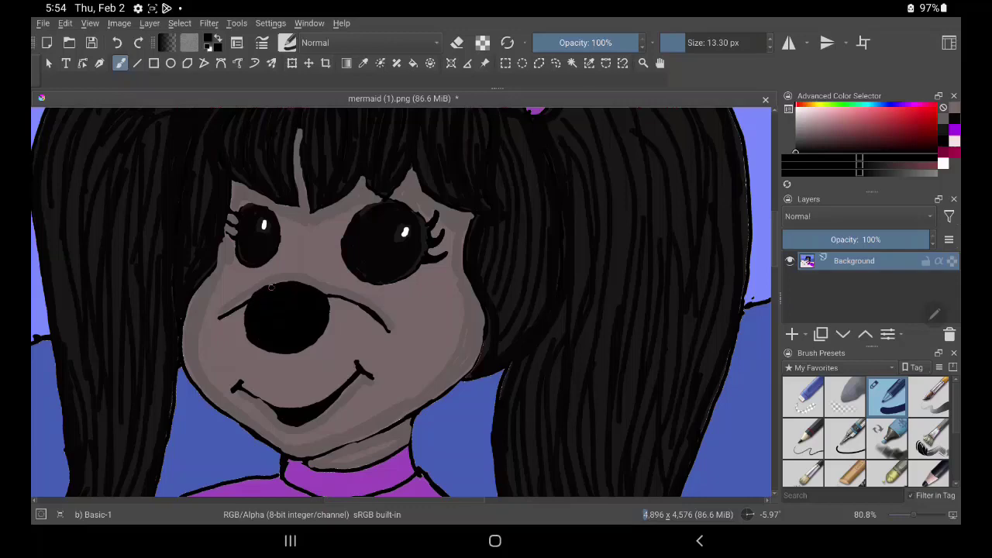
left_click_drag(278, 286, 284, 285)
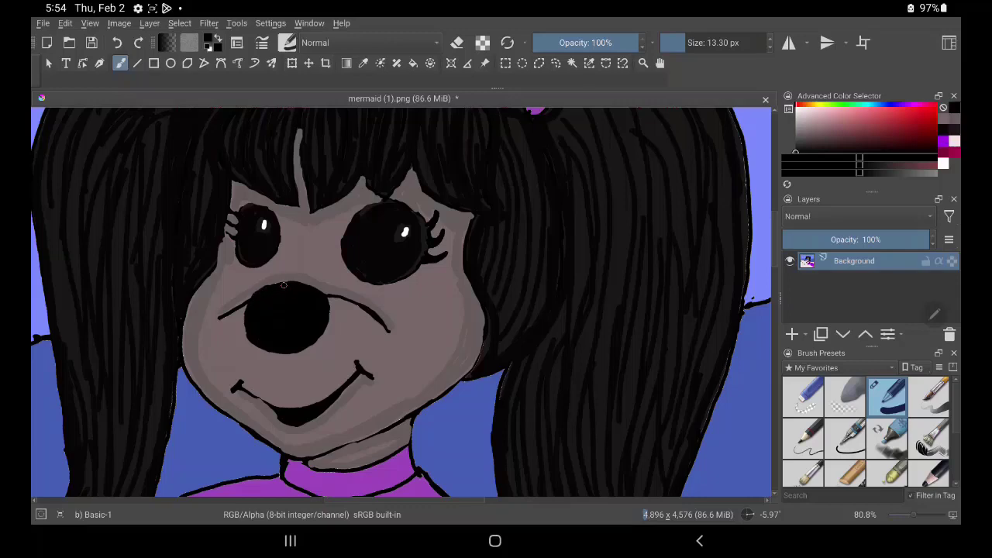
scroll(428, 297, "up", 3)
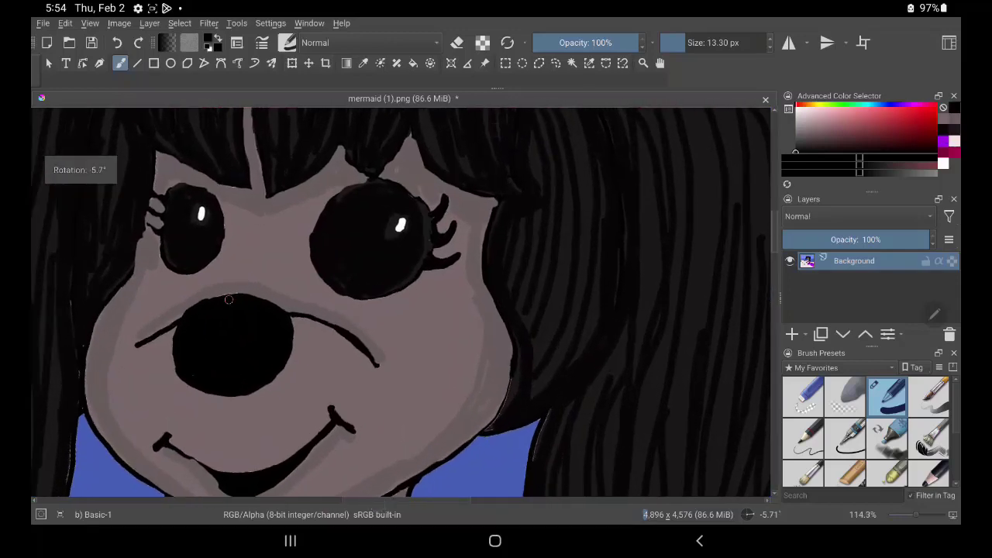
Step: Retrace the eye outlines in black and darken the lines on both sides of the nose
mouse_move(320, 255)
left_mouse_down()
mouse_move(312, 229)
mouse_move(346, 190)
mouse_move(383, 180)
mouse_move(421, 204)
left_mouse_up()
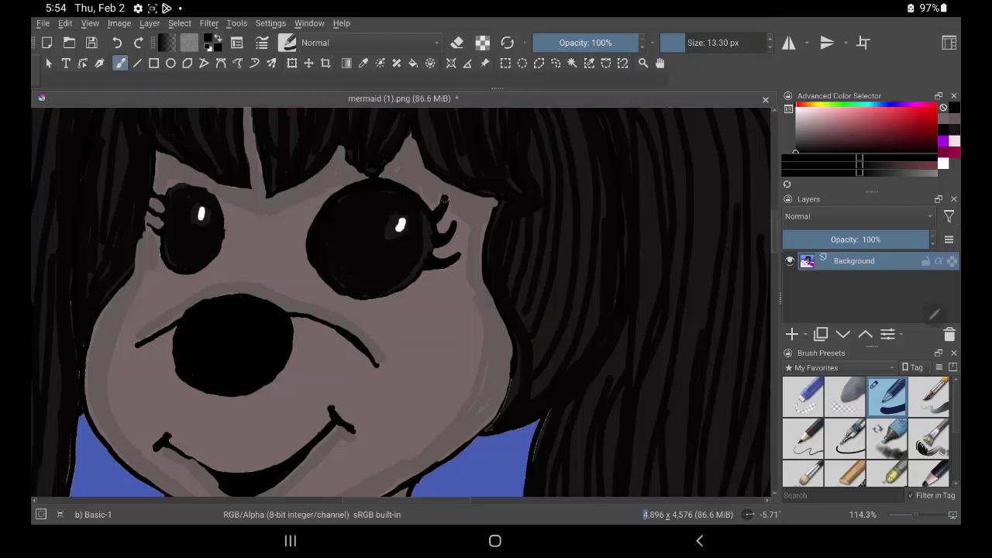
mouse_move(430, 233)
left_mouse_down()
mouse_move(412, 280)
mouse_move(353, 296)
mouse_move(319, 268)
mouse_move(309, 204)
left_mouse_up()
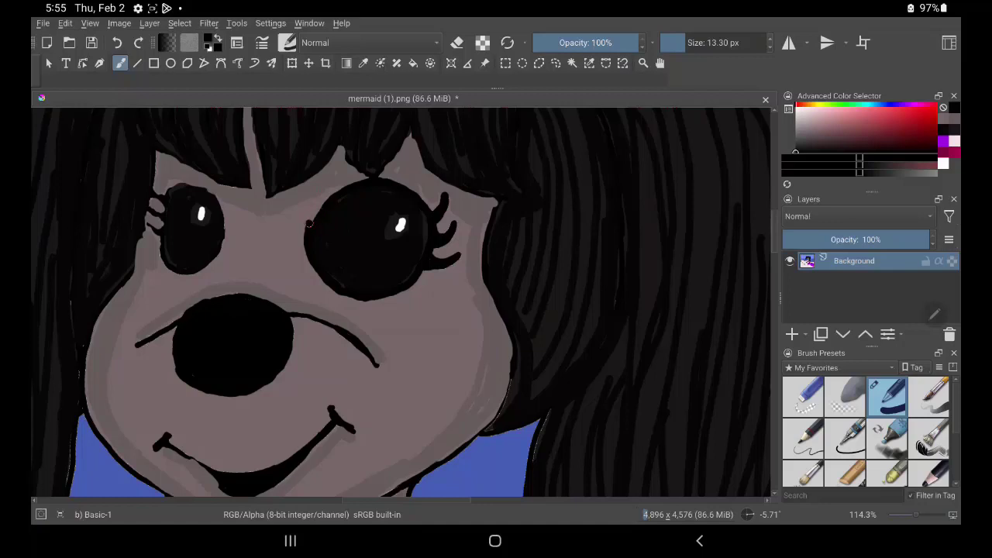
mouse_move(309, 224)
left_mouse_down()
mouse_move(334, 193)
mouse_move(375, 186)
left_mouse_up()
mouse_move(157, 198)
left_mouse_down()
mouse_move(169, 192)
mouse_move(148, 206)
mouse_move(158, 230)
mouse_move(178, 186)
mouse_move(213, 197)
mouse_move(222, 229)
mouse_move(203, 268)
mouse_move(166, 261)
mouse_move(159, 190)
left_mouse_up()
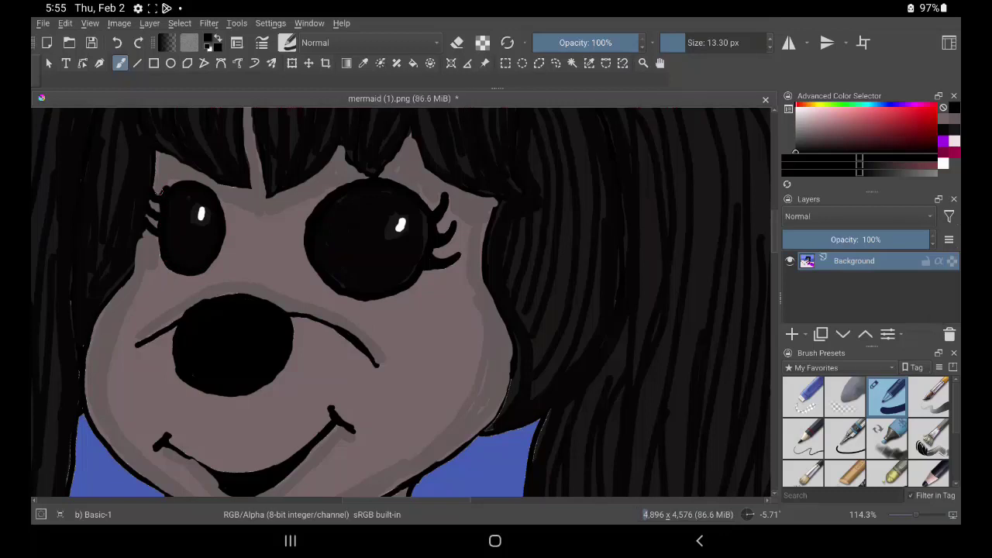
mouse_move(285, 314)
left_mouse_down()
mouse_move(329, 325)
mouse_move(379, 364)
left_mouse_up()
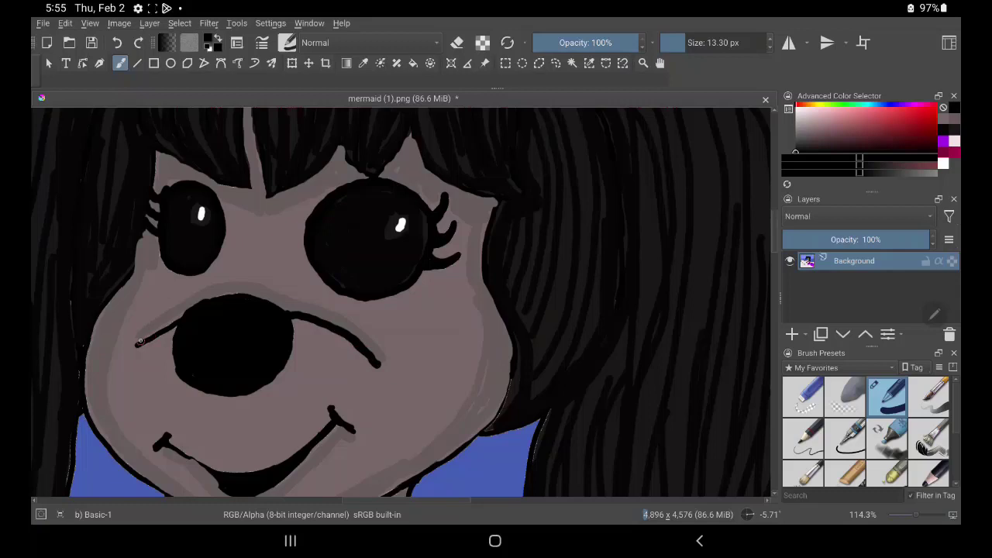
left_click_drag(140, 340, 184, 315)
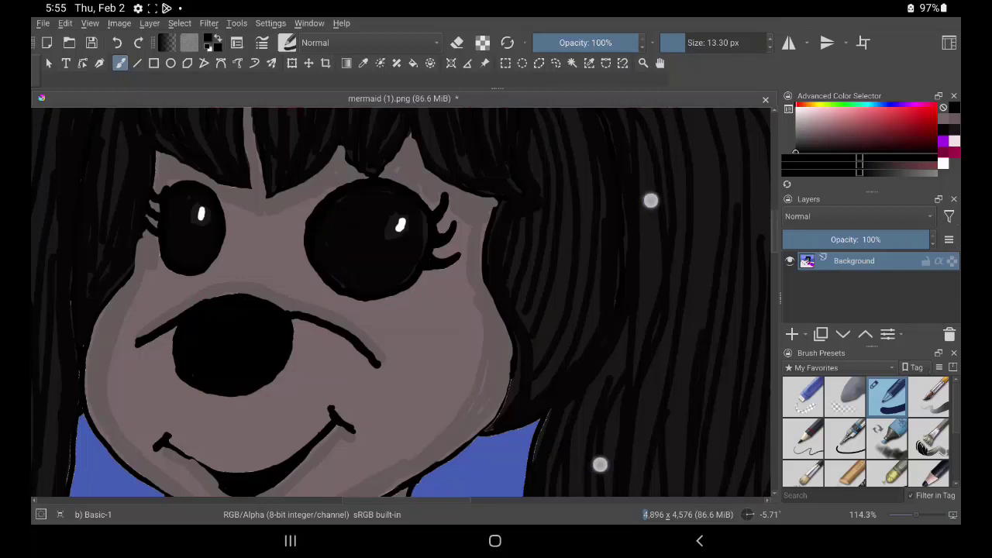
left_click_drag(650, 199, 668, 80)
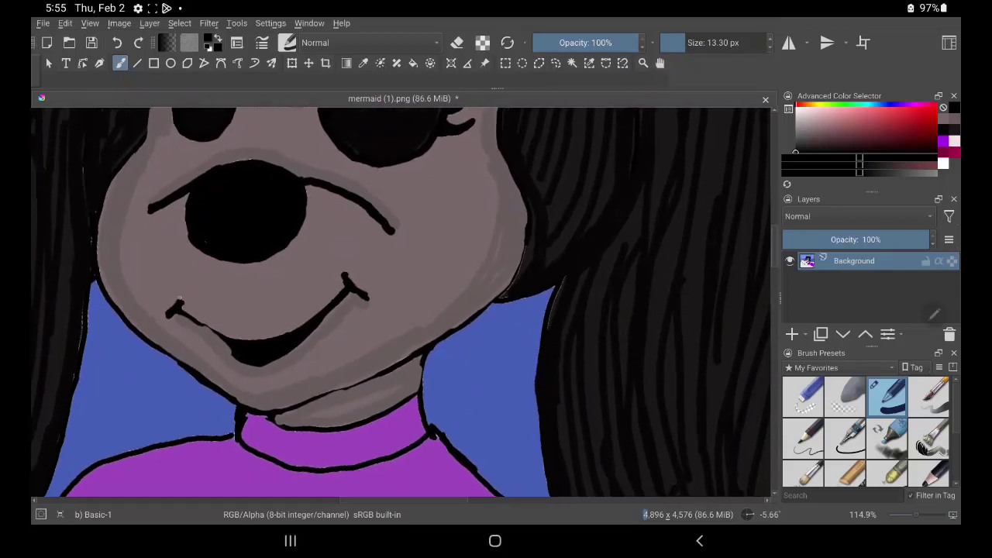
Step: Redraw both mouth corners and the lower lip in bold black
left_click_drag(164, 316, 183, 294)
left_click_drag(345, 272, 372, 296)
mouse_move(176, 310)
left_mouse_down()
mouse_move(242, 358)
mouse_move(268, 359)
mouse_move(348, 288)
left_mouse_up()
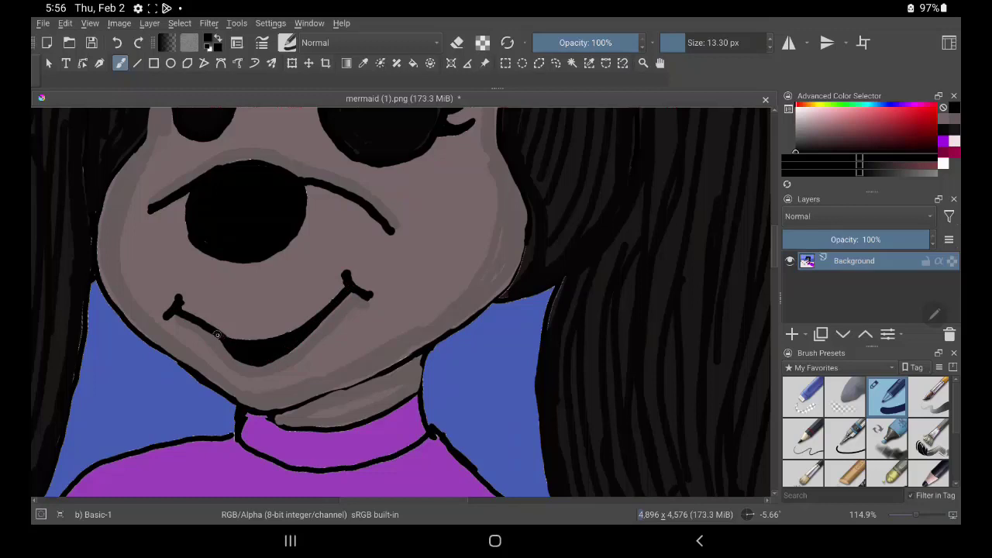
left_click_drag(275, 338, 353, 282)
Step: Outline the jawline, left face edge, chin and both neck lines in black
mouse_move(279, 413)
left_mouse_down()
mouse_move(422, 349)
mouse_move(480, 310)
mouse_move(518, 277)
mouse_move(532, 219)
mouse_move(519, 273)
mouse_move(500, 293)
left_mouse_up()
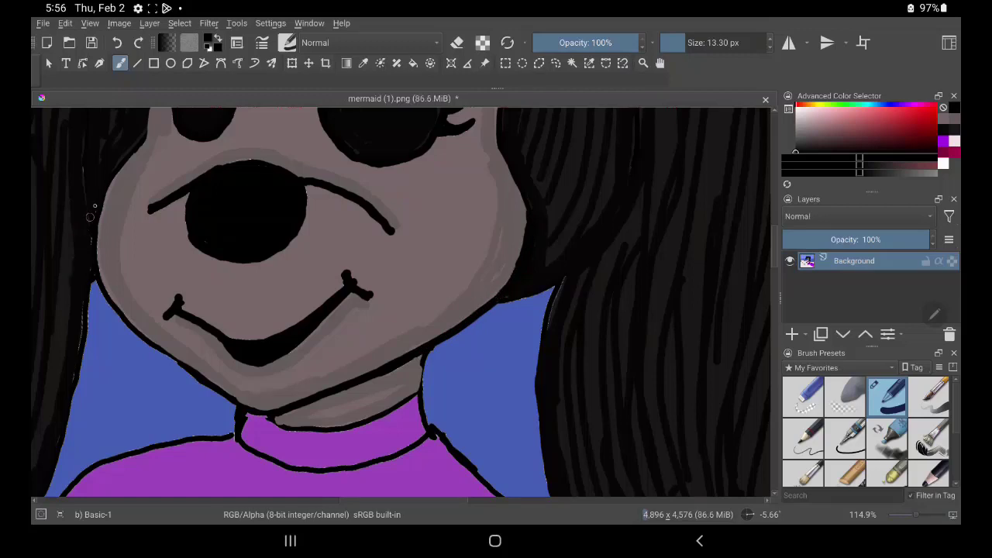
left_click_drag(96, 227, 108, 298)
left_click_drag(124, 321, 266, 411)
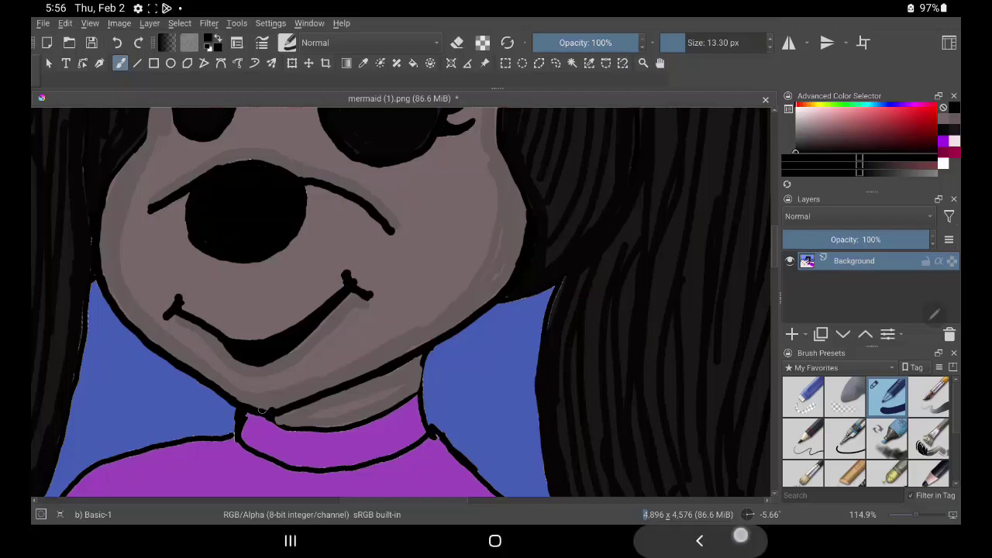
left_click_drag(430, 345, 419, 398)
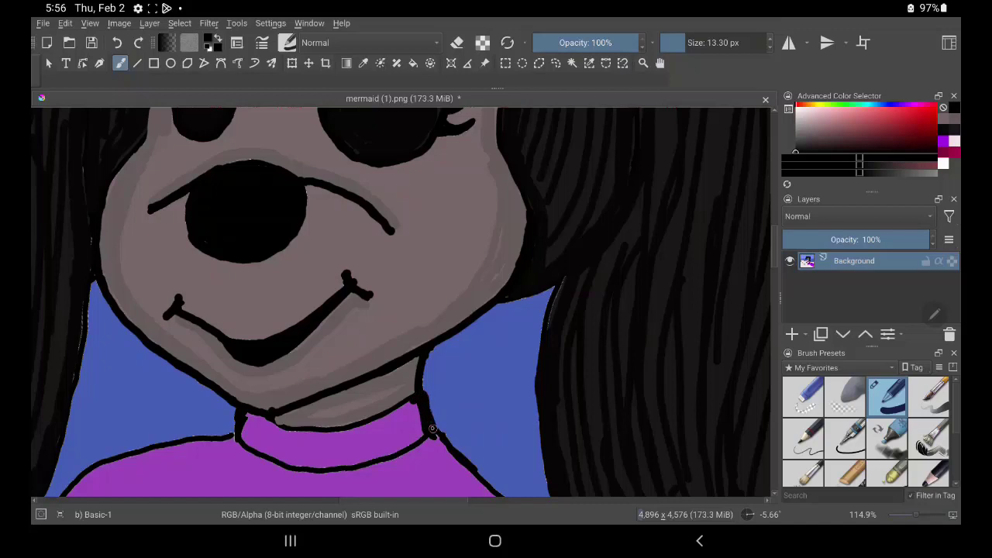
mouse_move(284, 415)
left_mouse_down()
mouse_move(273, 423)
mouse_move(350, 426)
mouse_move(422, 388)
left_mouse_up()
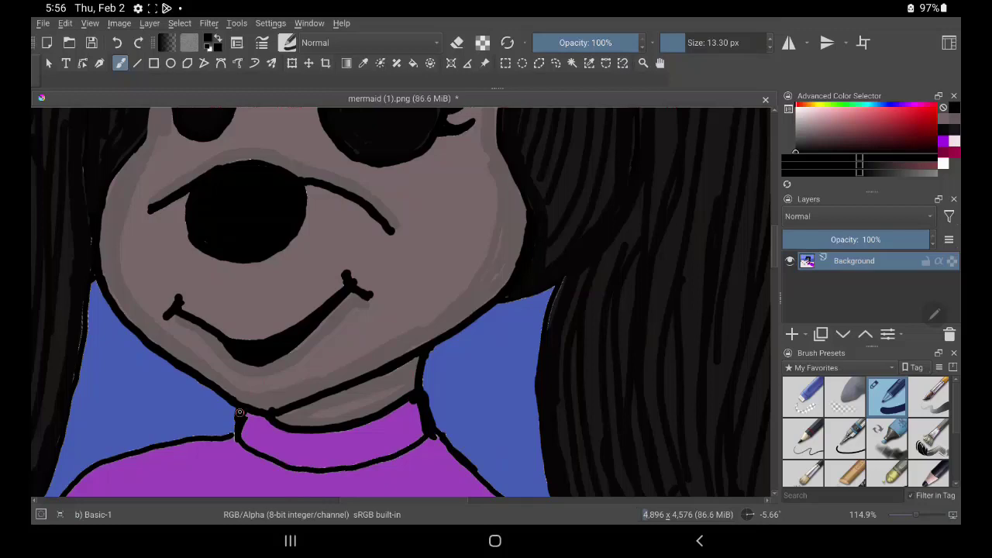
mouse_move(239, 417)
left_mouse_down()
mouse_move(234, 442)
mouse_move(310, 473)
mouse_move(431, 438)
mouse_move(426, 411)
left_mouse_up()
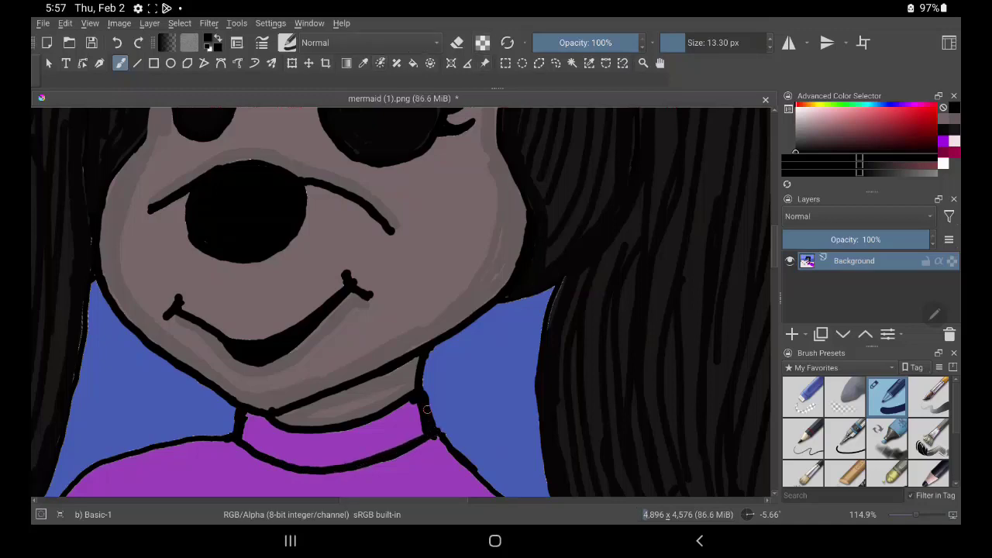
Step: Cover the black collar line with sampled shirt purple, then sample black from an outline
key("p")
left_click(373, 440)
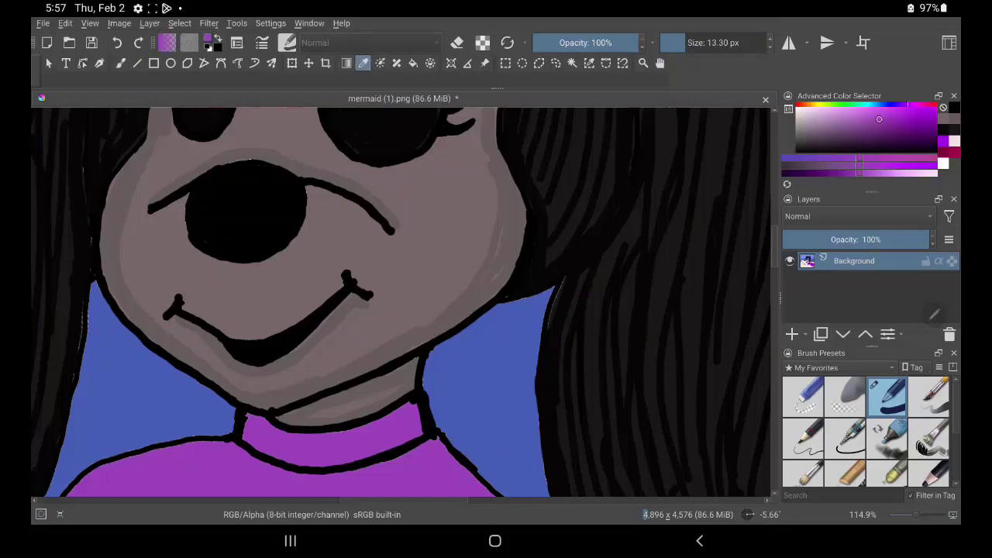
key("b")
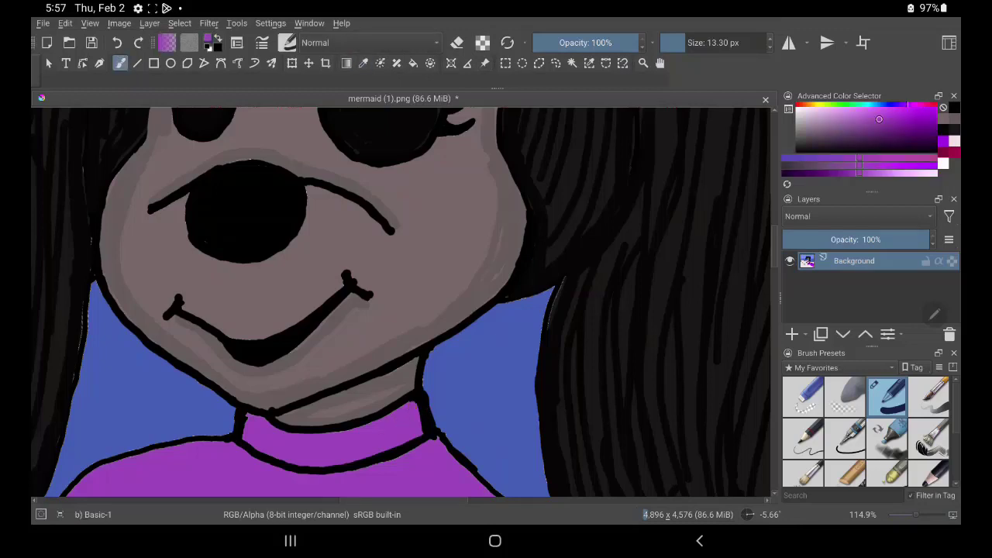
left_click_drag(414, 400, 423, 421)
left_click_drag(418, 409, 281, 419)
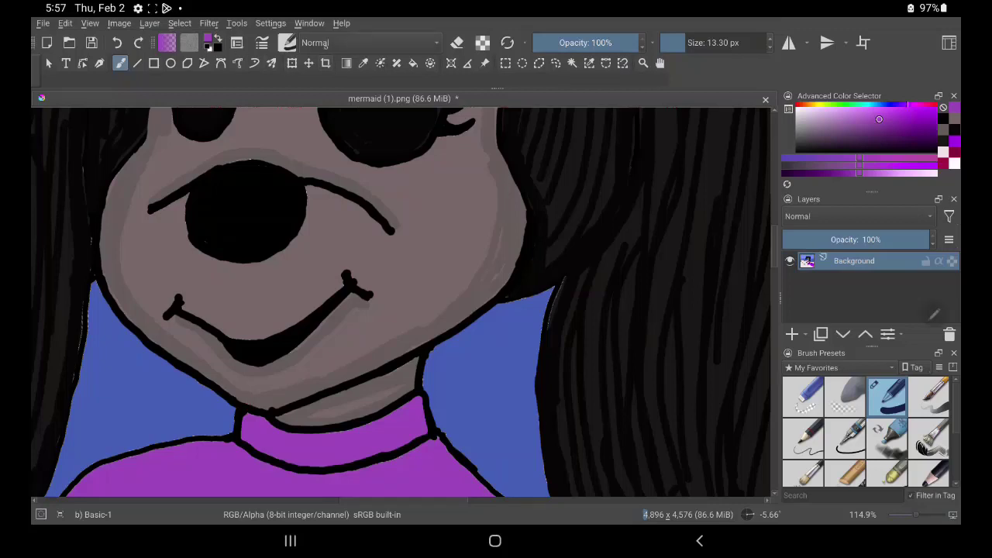
key("p")
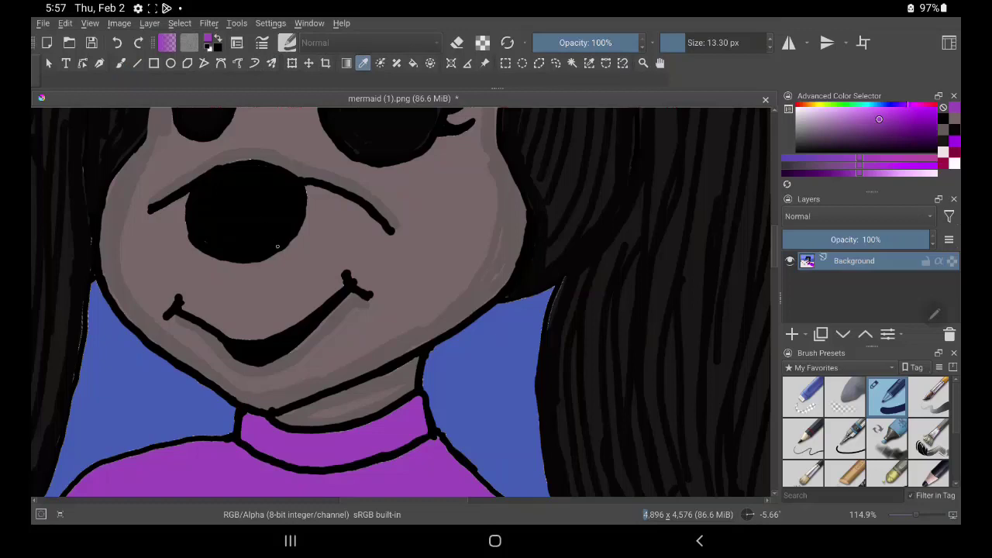
left_click(350, 275)
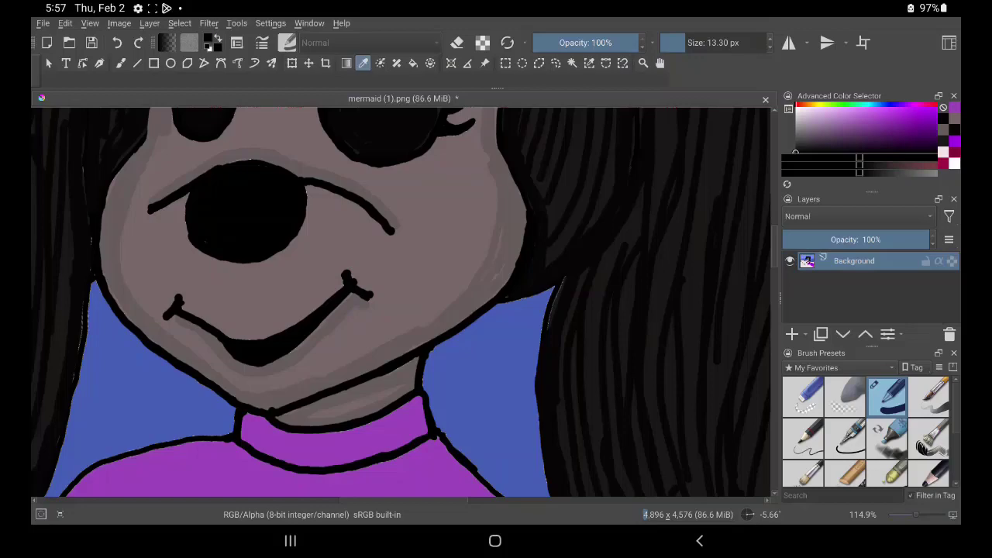
Step: Paint dark hair strands down through the mermaid's bangs
scroll(432, 388, "down", 5)
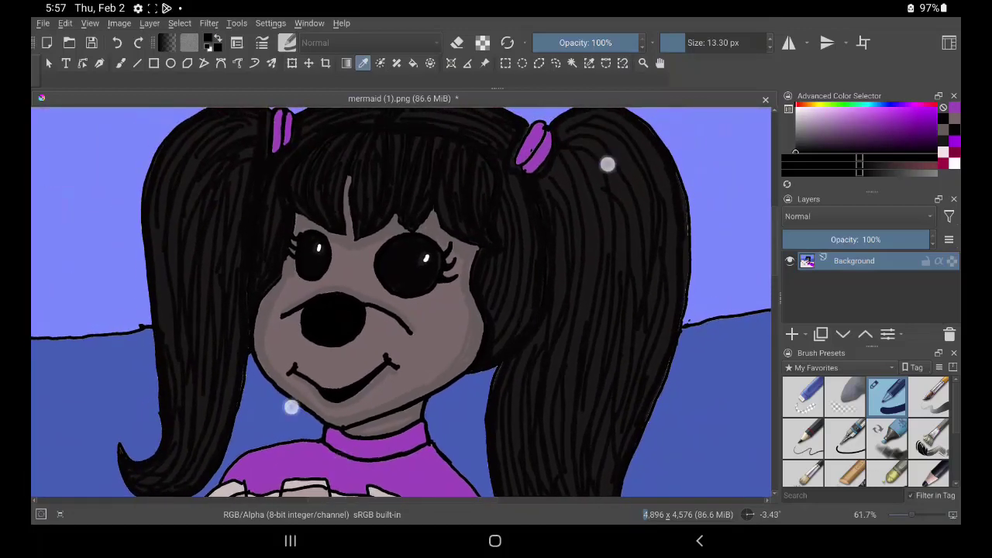
scroll(465, 348, "down", 2)
scroll(468, 351, "down", 1)
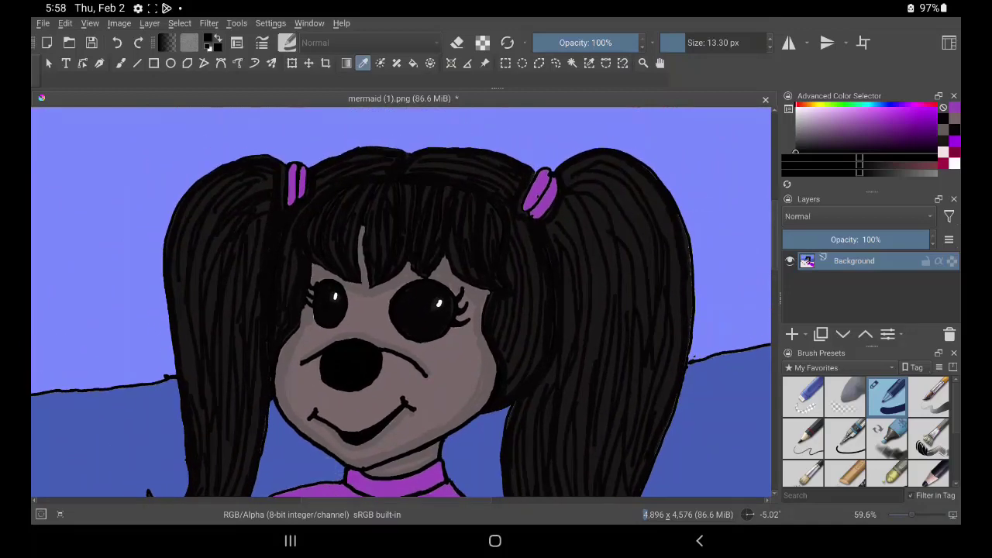
scroll(500, 310, "up", 2)
scroll(511, 317, "up", 2)
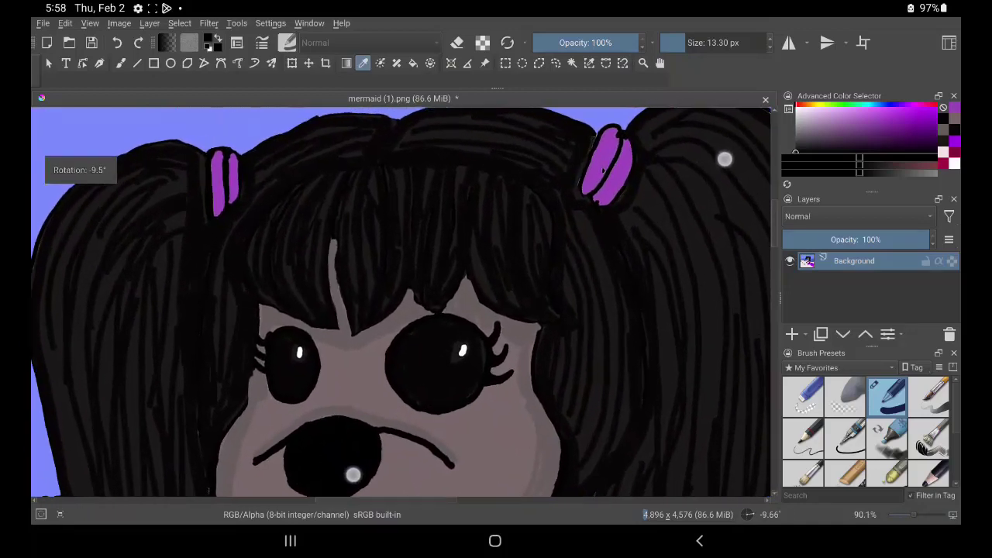
scroll(542, 324, "up", 2)
key("b")
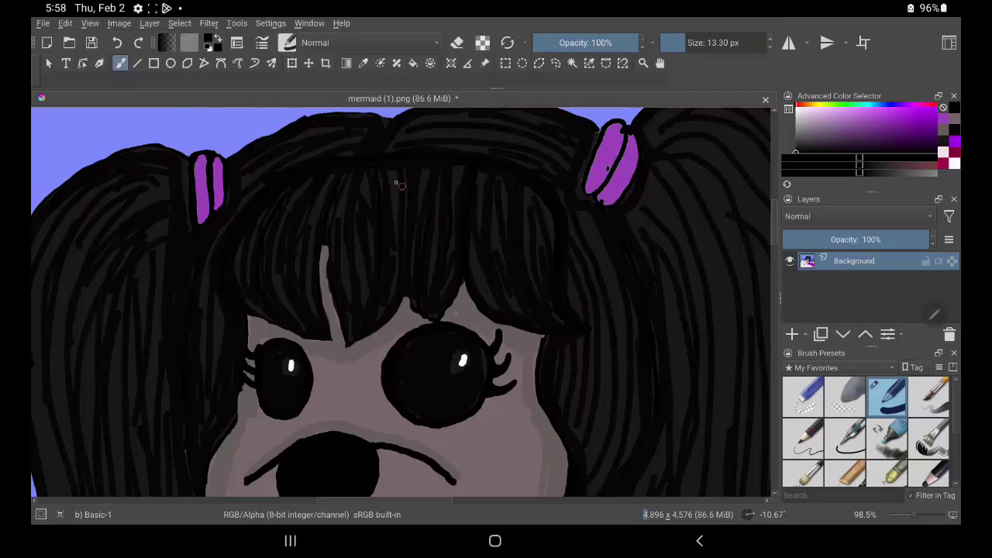
left_click_drag(393, 160, 400, 261)
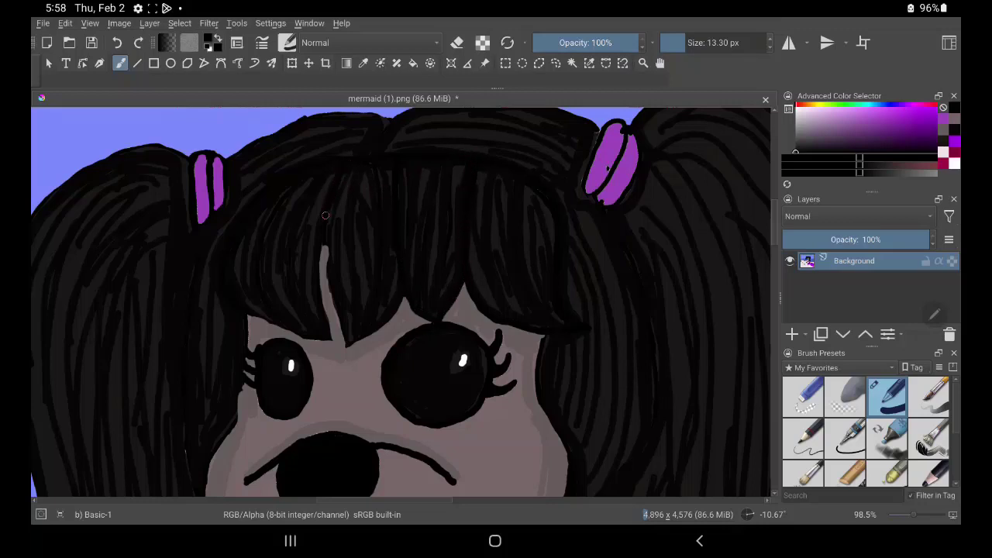
mouse_move(326, 248)
left_mouse_down()
mouse_move(348, 345)
mouse_move(359, 335)
left_mouse_up()
left_click_drag(317, 251, 316, 310)
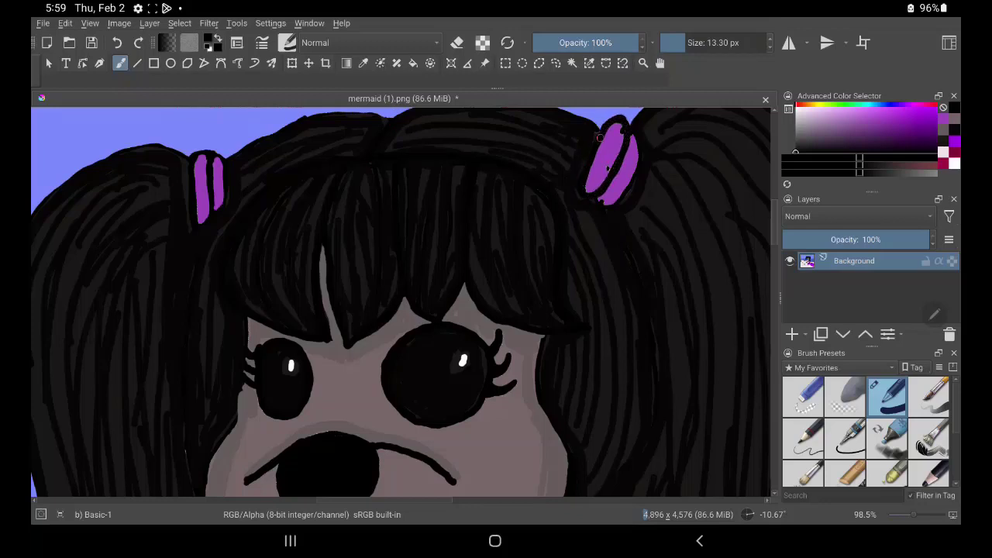
Step: Outline the hair clip's right edge and fill the top edge of the hair in black
mouse_move(641, 141)
left_mouse_down()
mouse_move(634, 184)
mouse_move(592, 193)
left_mouse_up()
left_click_drag(237, 154, 311, 115)
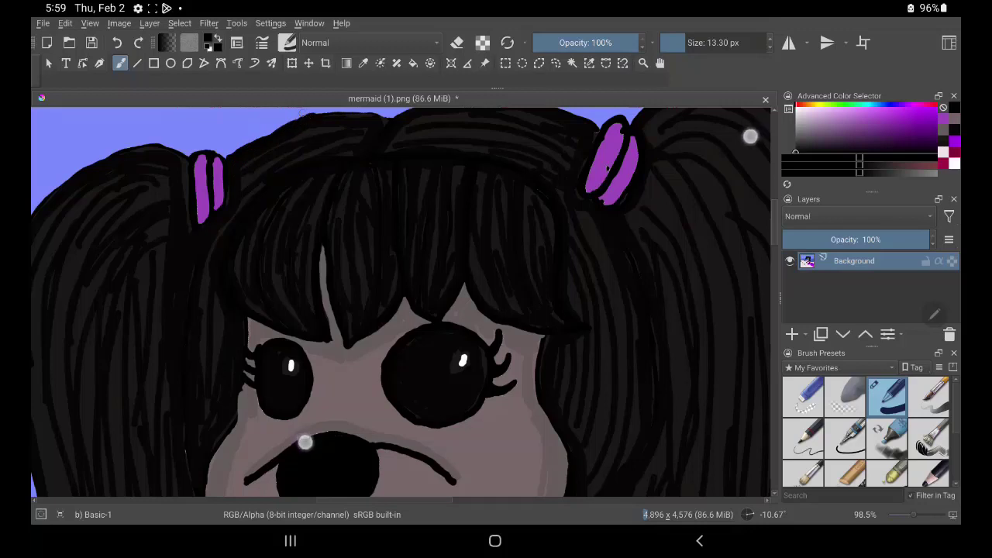
left_click_drag(303, 442, 303, 483)
mouse_move(300, 165)
left_mouse_down()
mouse_move(322, 155)
mouse_move(391, 163)
left_mouse_up()
left_click_drag(310, 156, 290, 164)
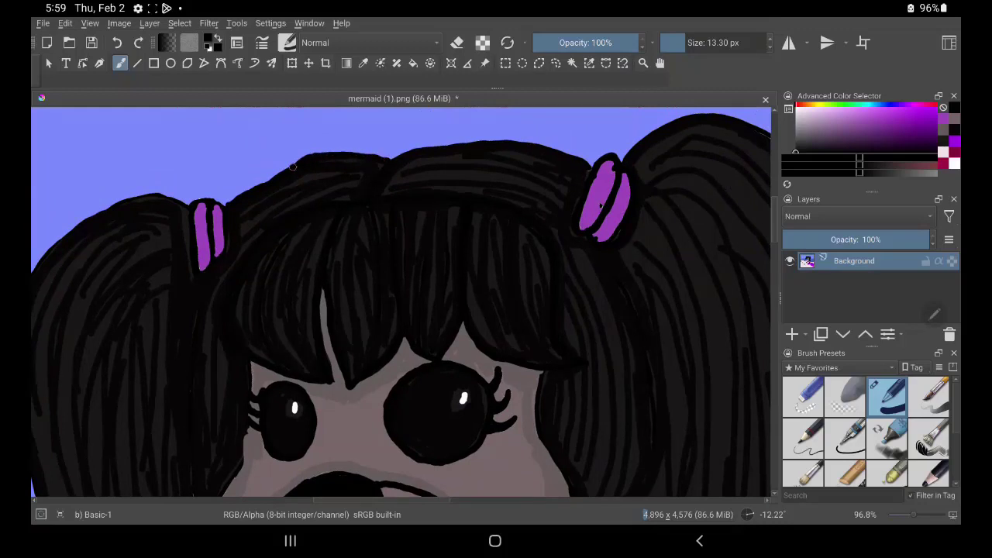
mouse_move(402, 157)
left_mouse_down()
mouse_move(394, 161)
mouse_move(496, 142)
mouse_move(594, 165)
left_mouse_up()
scroll(310, 310, "down", 3)
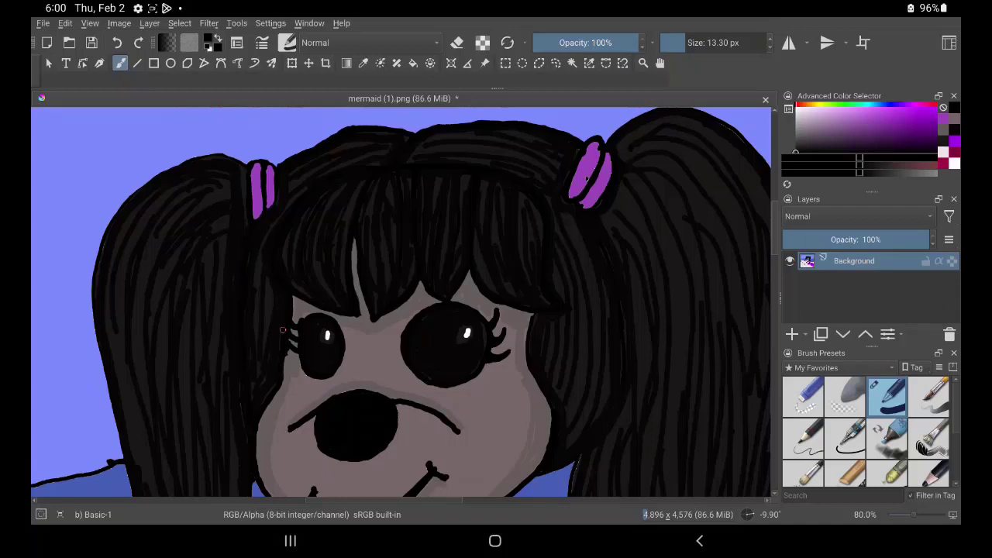
Step: Cover blue gaps at the right hair edge, then outline the lower-left hair tip and left shoulder
left_click_drag(186, 421, 159, 262)
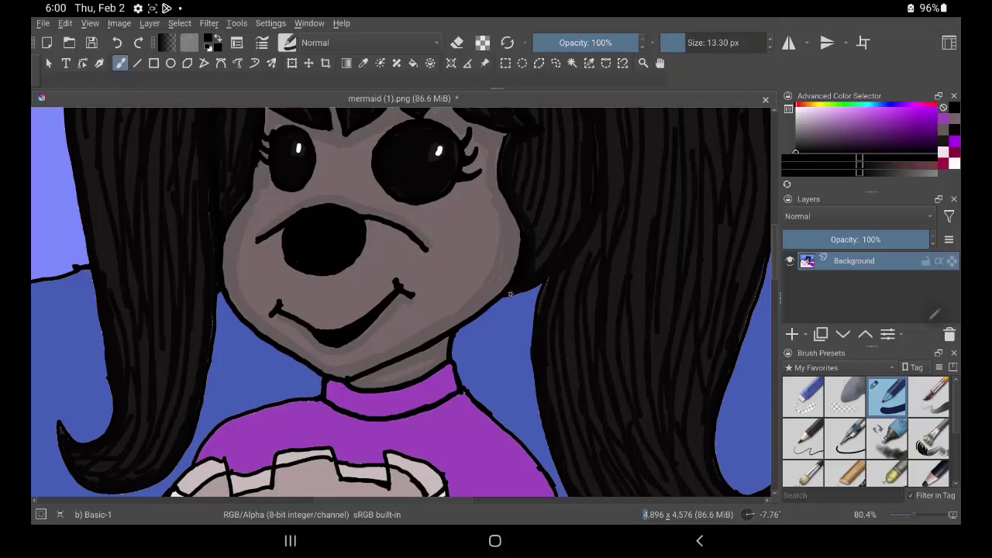
left_click_drag(509, 299, 548, 277)
left_click_drag(520, 265, 510, 117)
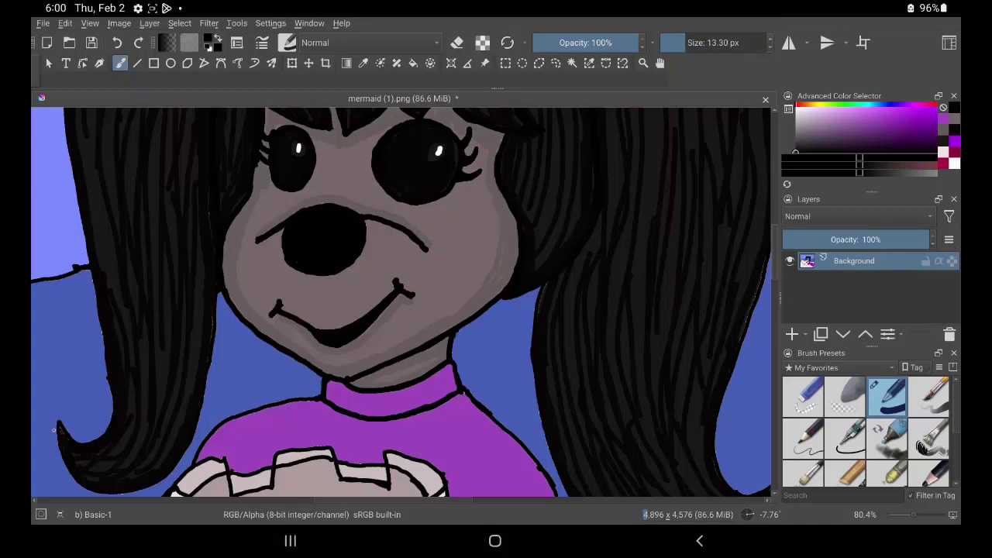
mouse_move(58, 444)
left_mouse_down()
mouse_move(68, 469)
mouse_move(99, 492)
left_mouse_up()
mouse_move(59, 424)
left_mouse_down()
mouse_move(87, 444)
mouse_move(107, 430)
mouse_move(117, 397)
mouse_move(101, 310)
left_mouse_up()
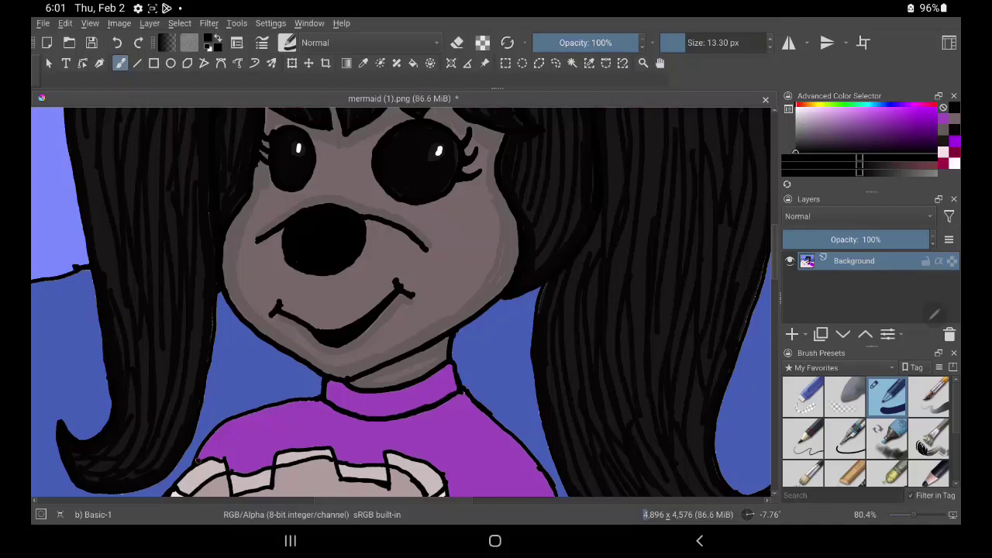
mouse_move(197, 459)
left_mouse_down()
mouse_move(231, 420)
mouse_move(317, 398)
left_mouse_up()
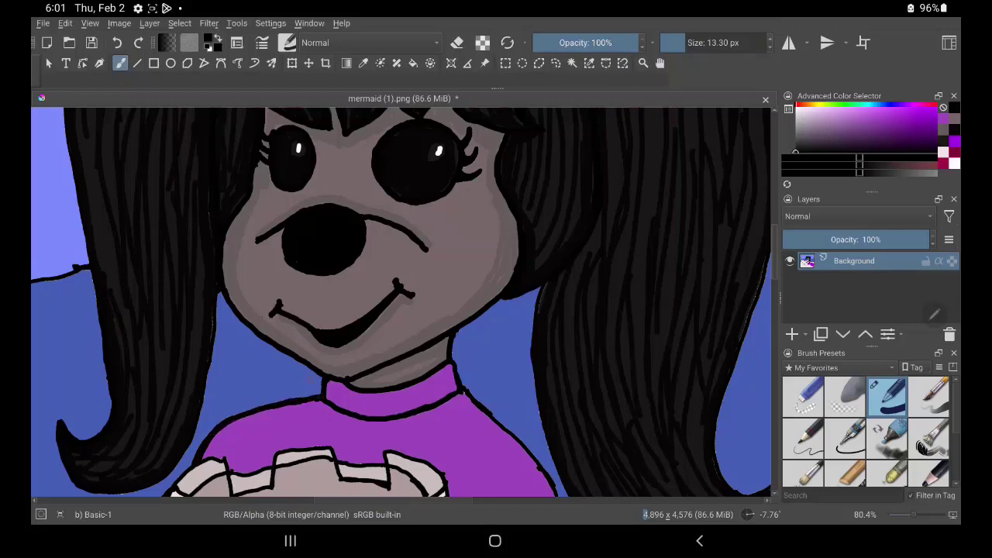
Step: Sample the shirt's purple from the canvas and adjust it to a lighter shade for the brush
key("p")
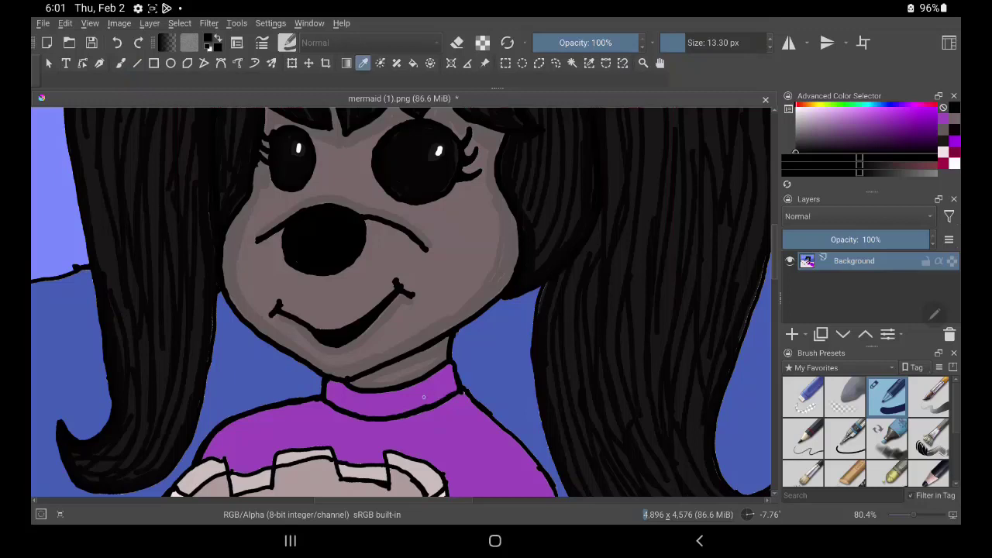
left_click(424, 396)
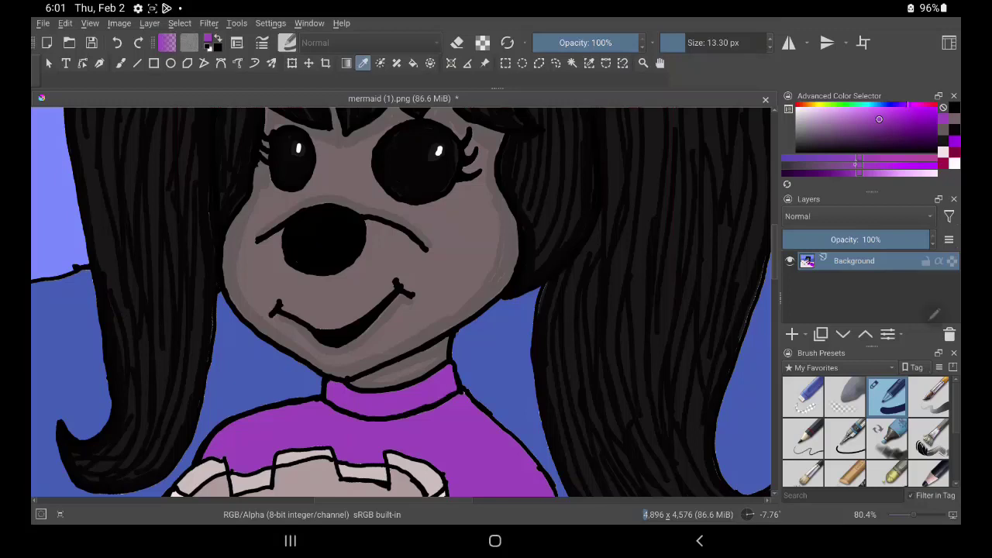
left_click(855, 163)
key("b")
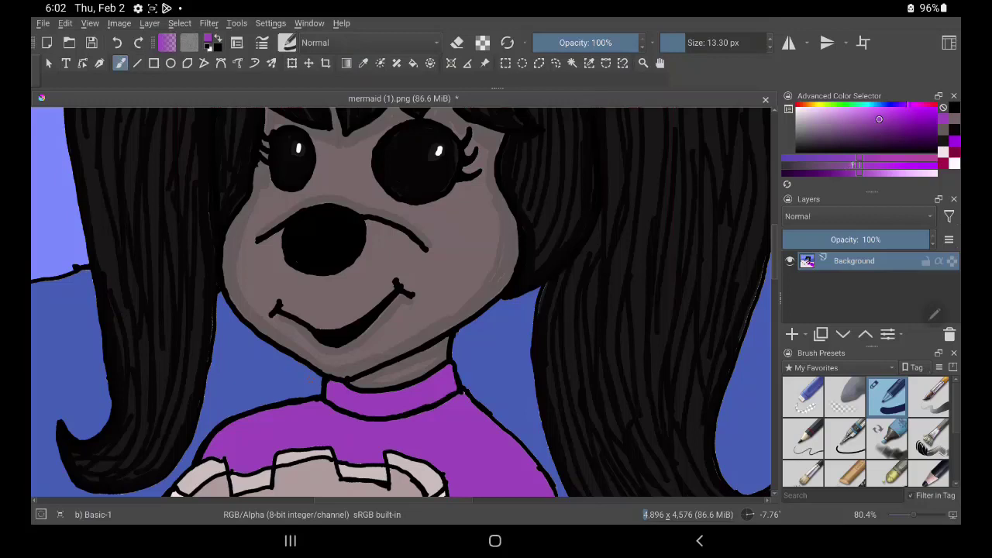
left_click_drag(879, 118, 862, 124)
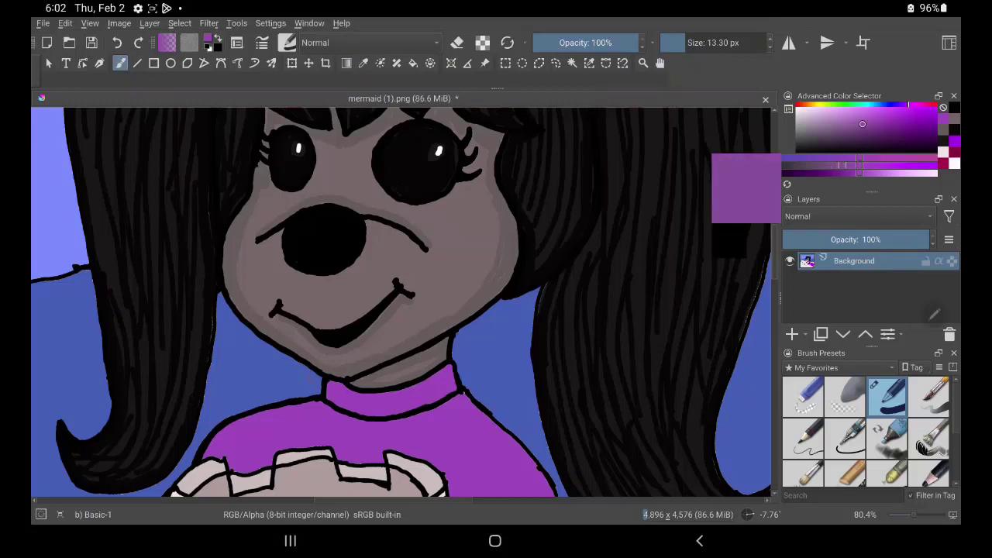
Step: Dab and stroke lighter purple along the collar's top line and bottom edge
left_click(456, 384)
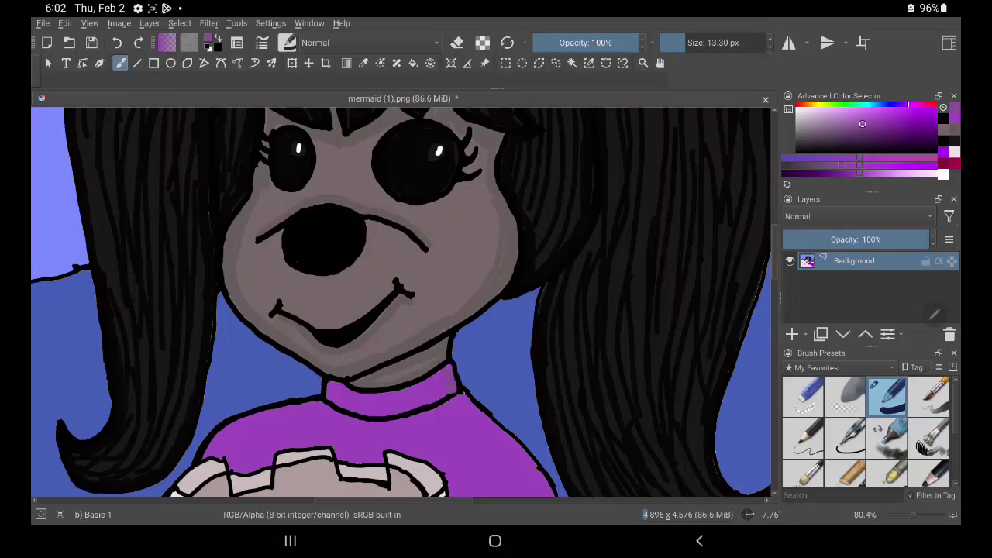
left_click_drag(454, 368, 454, 378)
left_click_drag(861, 124, 855, 125)
left_click_drag(379, 395, 416, 393)
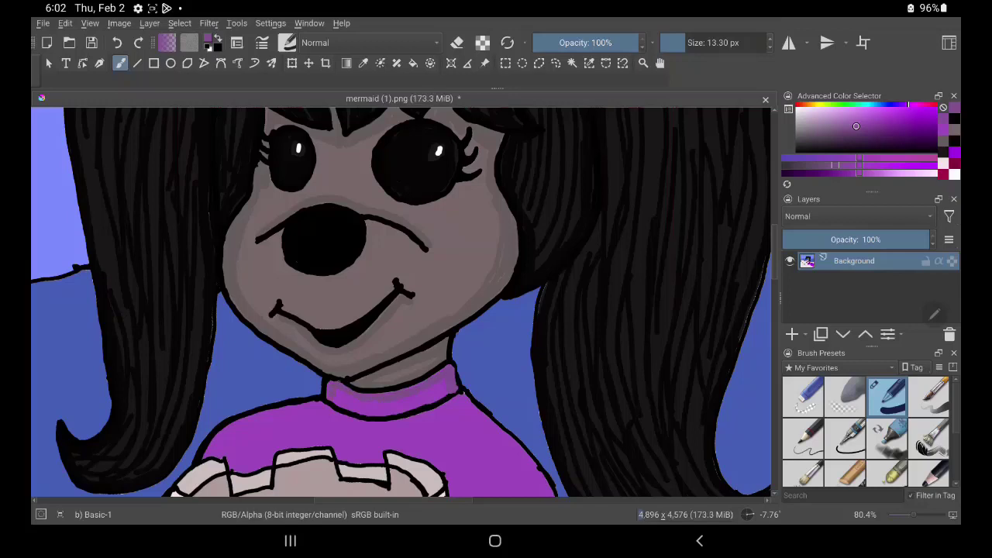
left_click(341, 383)
mouse_move(340, 409)
left_mouse_down()
mouse_move(422, 408)
mouse_move(381, 418)
left_mouse_up()
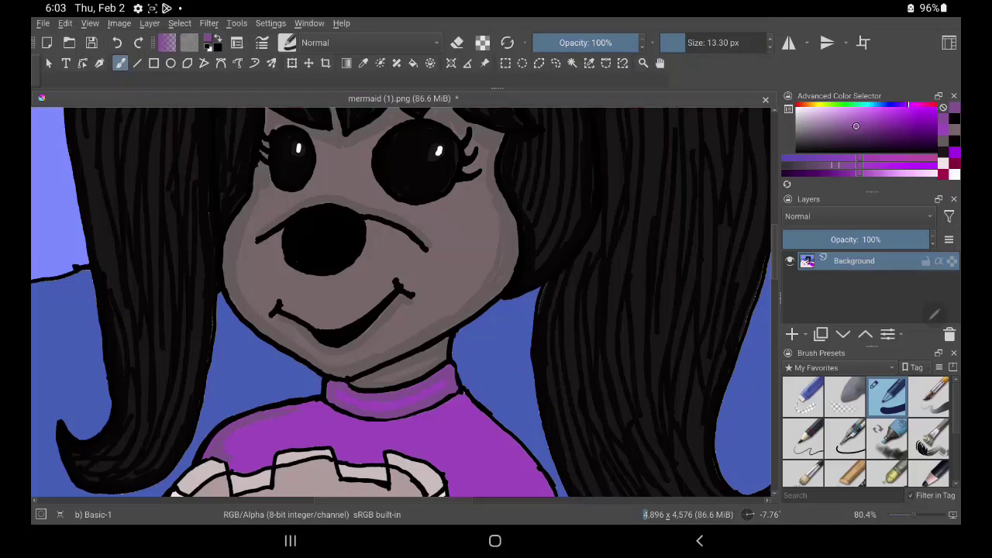
Step: Paint light purple highlights on the shirt's top, lower edge and the sleeve's right edge
left_click_drag(320, 401, 268, 409)
left_click_drag(626, 418, 593, 314)
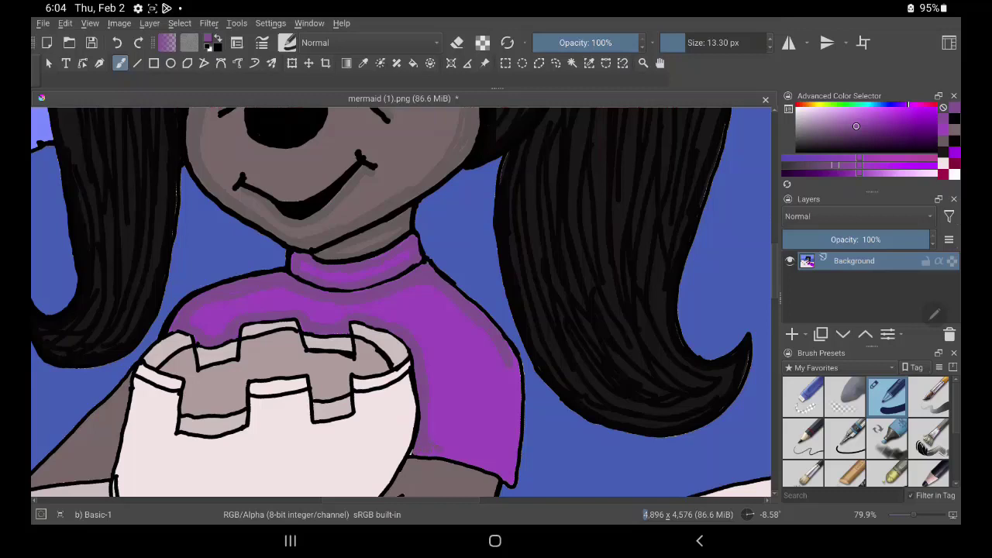
mouse_move(440, 457)
left_mouse_down()
mouse_move(411, 454)
mouse_move(435, 456)
left_mouse_up()
left_click_drag(505, 480, 496, 475)
left_click_drag(515, 347, 520, 389)
Step: Switch to black and redraw the collar neckline and the shirt's lower outline
left_click(954, 118)
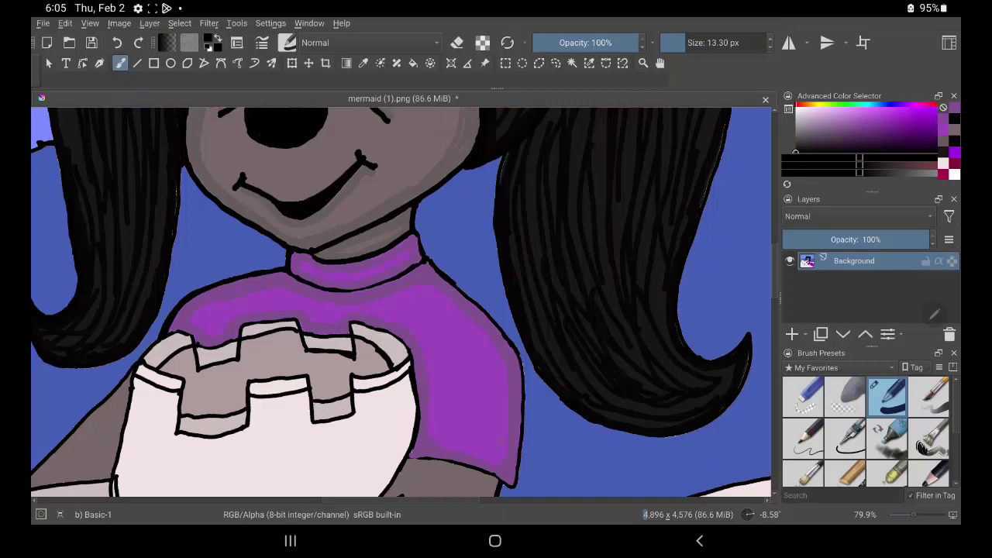
left_click(288, 269)
mouse_move(287, 270)
left_mouse_down()
mouse_move(330, 291)
mouse_move(425, 261)
left_mouse_up()
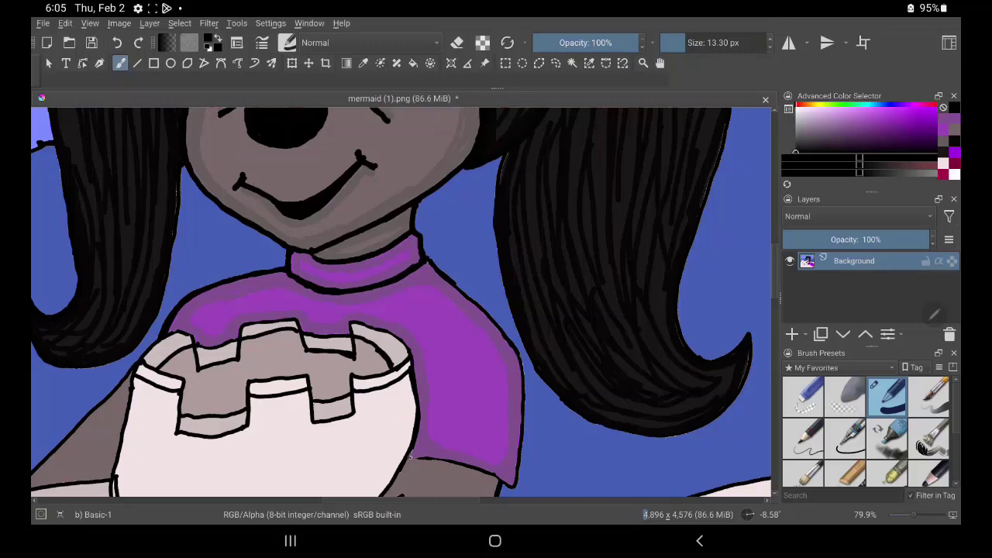
mouse_move(410, 457)
left_mouse_down()
mouse_move(437, 457)
mouse_move(509, 487)
mouse_move(521, 428)
mouse_move(521, 359)
mouse_move(425, 255)
left_mouse_up()
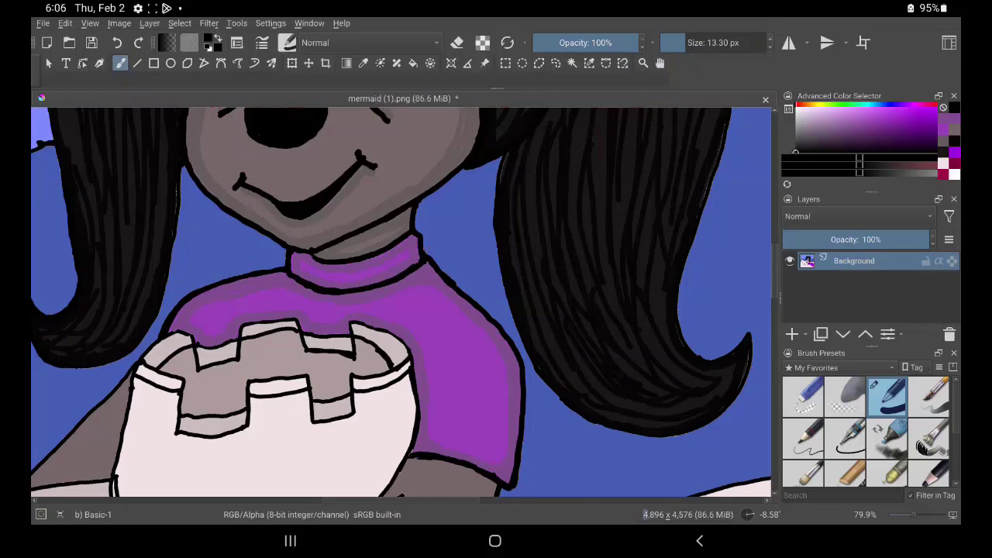
Step: Sample the grey skin tone and zoom out to show the arm and sandcastle
key("p")
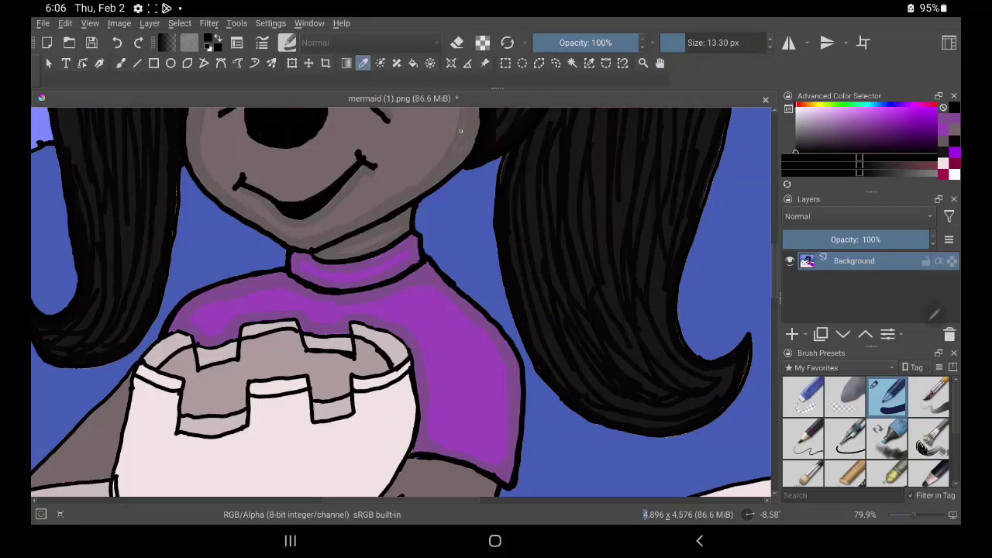
left_click(447, 128)
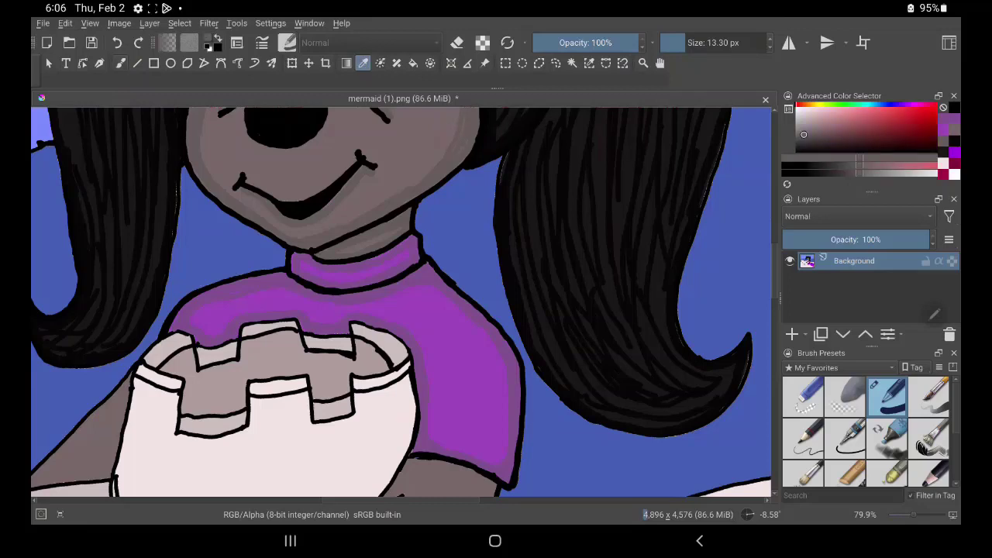
left_click(120, 63)
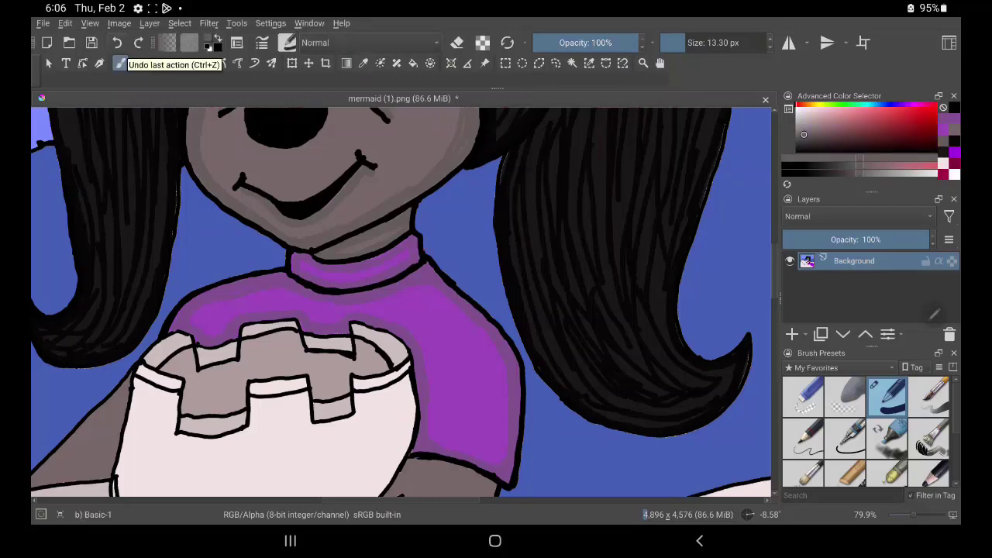
left_click_drag(142, 177, 270, 93)
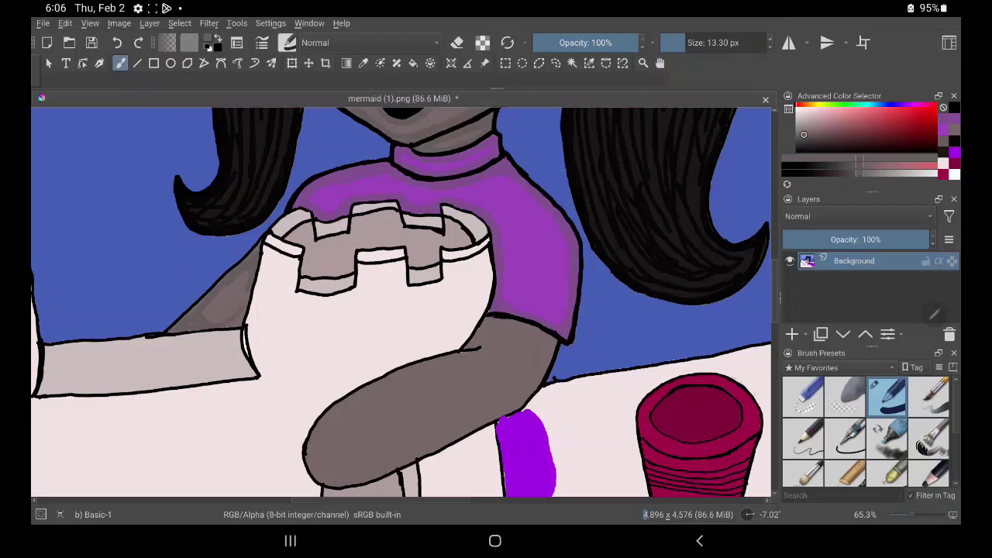
Step: Blend grey skin along the arm's edges where it meets the purple sleeve
mouse_move(246, 304)
left_mouse_down()
mouse_move(240, 326)
mouse_move(258, 266)
left_mouse_up()
left_click_drag(247, 318, 255, 274)
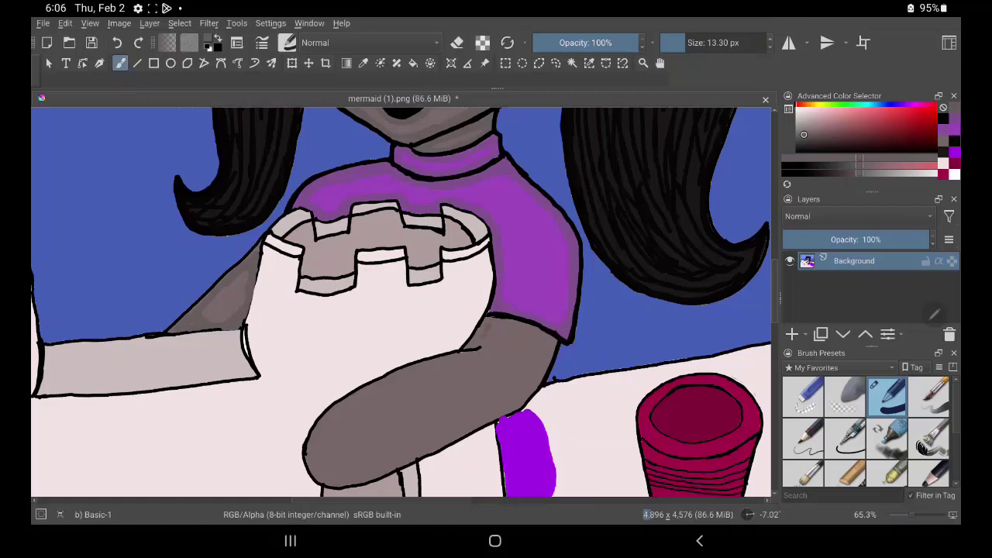
mouse_move(478, 344)
left_mouse_down()
mouse_move(491, 343)
mouse_move(334, 415)
left_mouse_up()
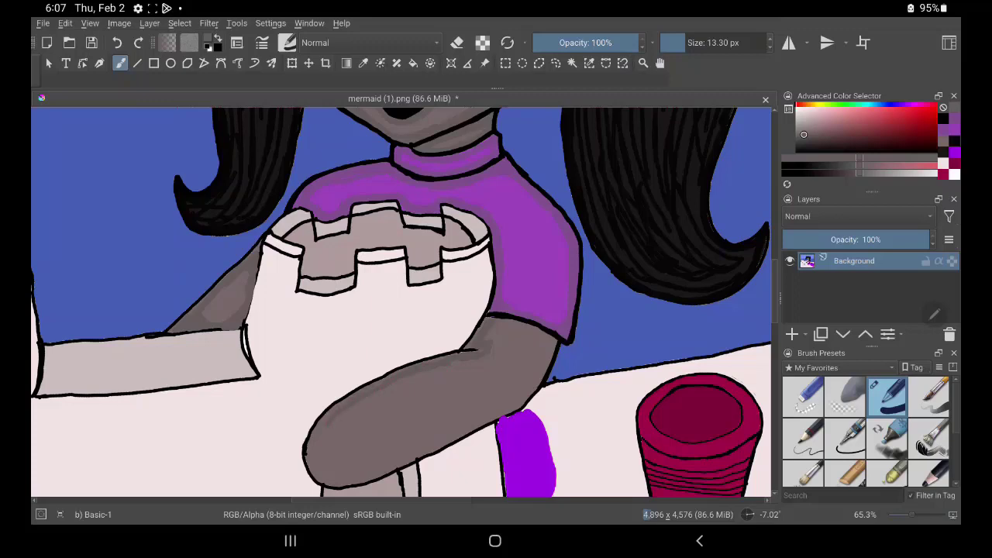
mouse_move(318, 459)
left_mouse_down()
mouse_move(313, 472)
mouse_move(310, 433)
mouse_move(362, 388)
left_mouse_up()
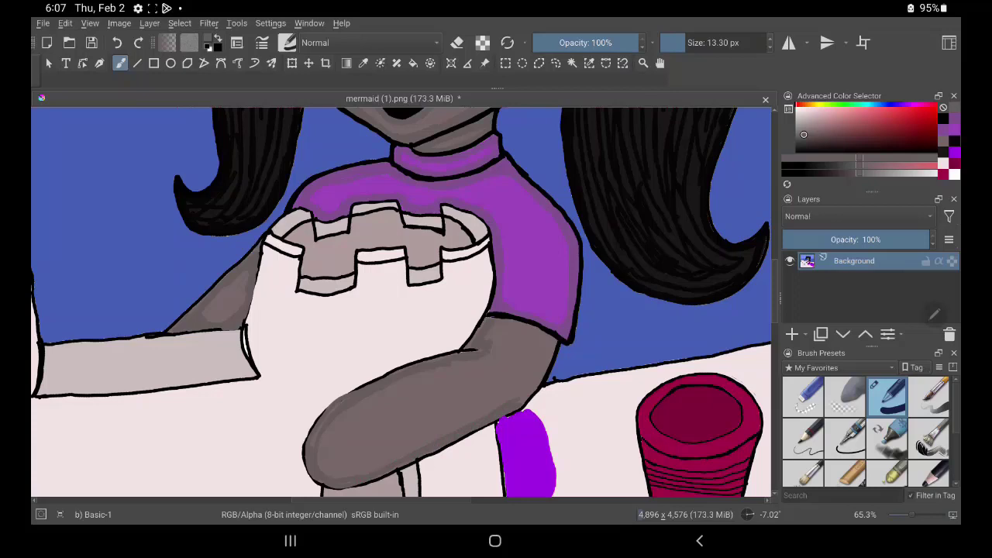
left_click_drag(541, 358, 542, 373)
left_click_drag(497, 327, 521, 325)
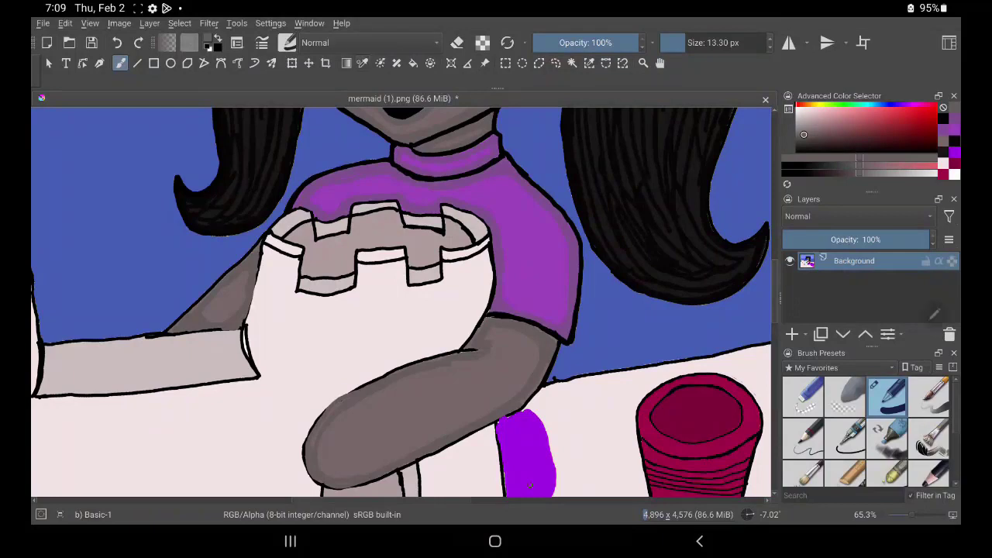
Step: Sample the sandcastle colour and choose a light grey in the Advanced Color Selector
left_click(363, 63)
left_click(331, 354)
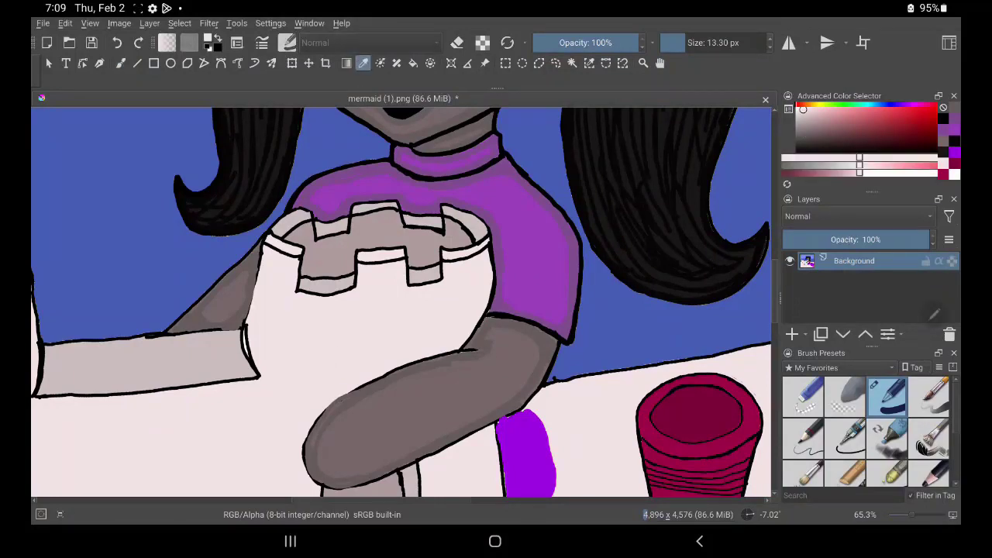
left_click(120, 62)
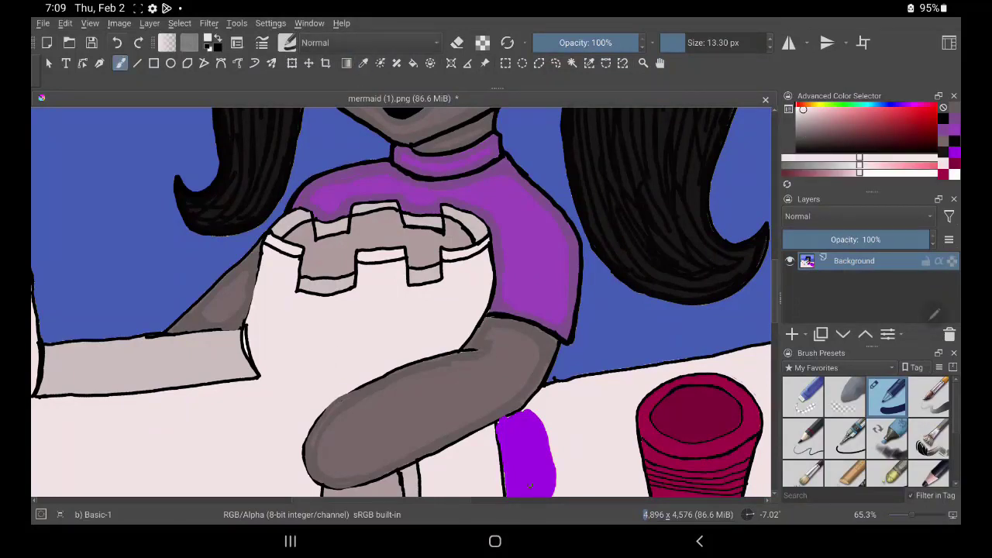
left_click(795, 113)
Step: Shade the sandcastle's left edge grey from the top corner down to the lower-left corner
left_click_drag(265, 264, 258, 306)
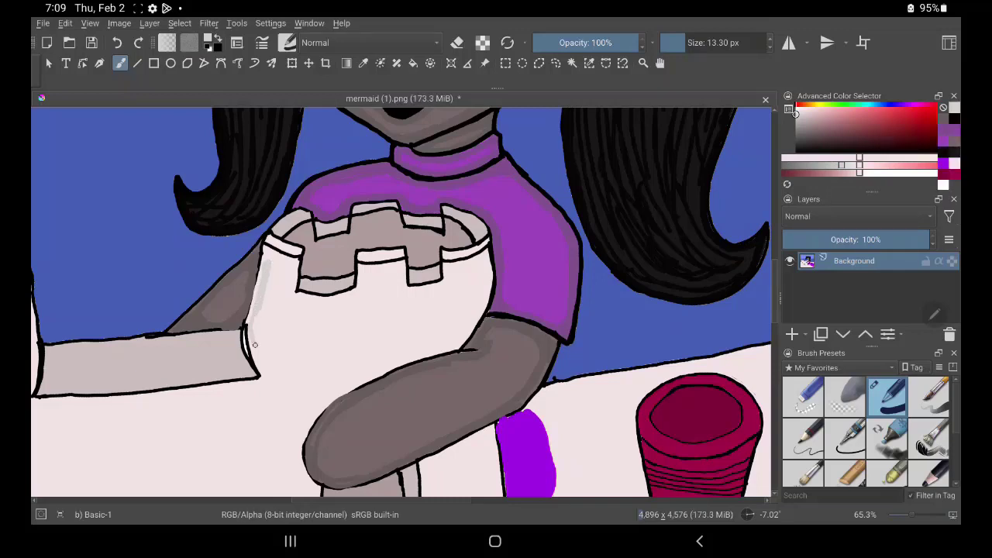
mouse_move(253, 358)
left_mouse_down()
mouse_move(246, 328)
mouse_move(267, 377)
left_mouse_up()
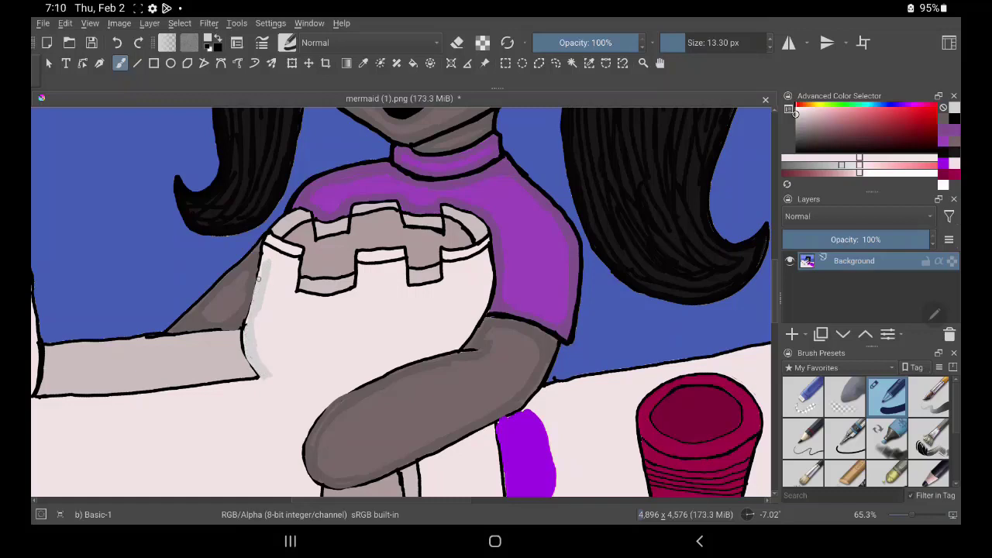
left_click_drag(266, 251, 271, 265)
left_click_drag(794, 113, 794, 117)
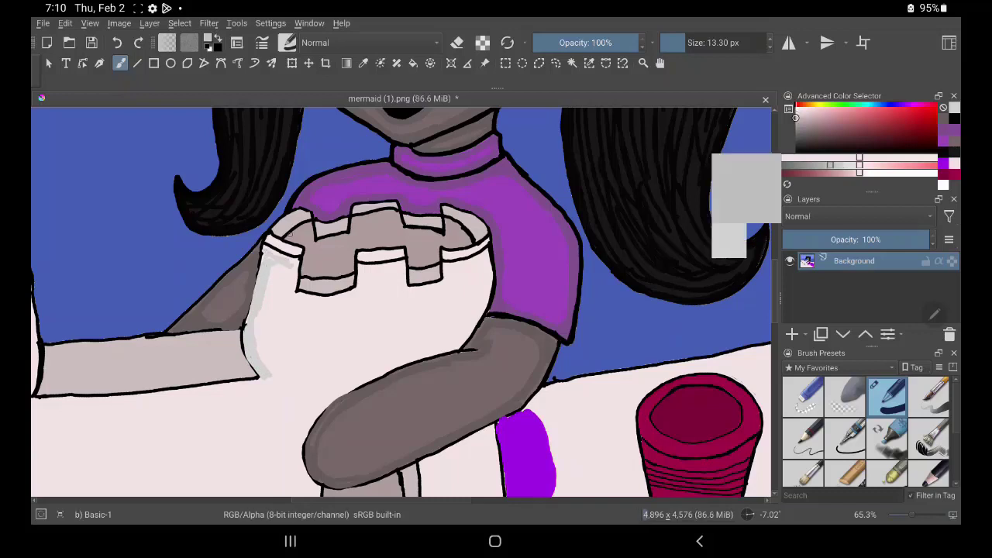
mouse_move(260, 289)
left_mouse_down()
mouse_move(251, 324)
mouse_move(267, 372)
left_mouse_up()
left_click_drag(246, 333, 267, 374)
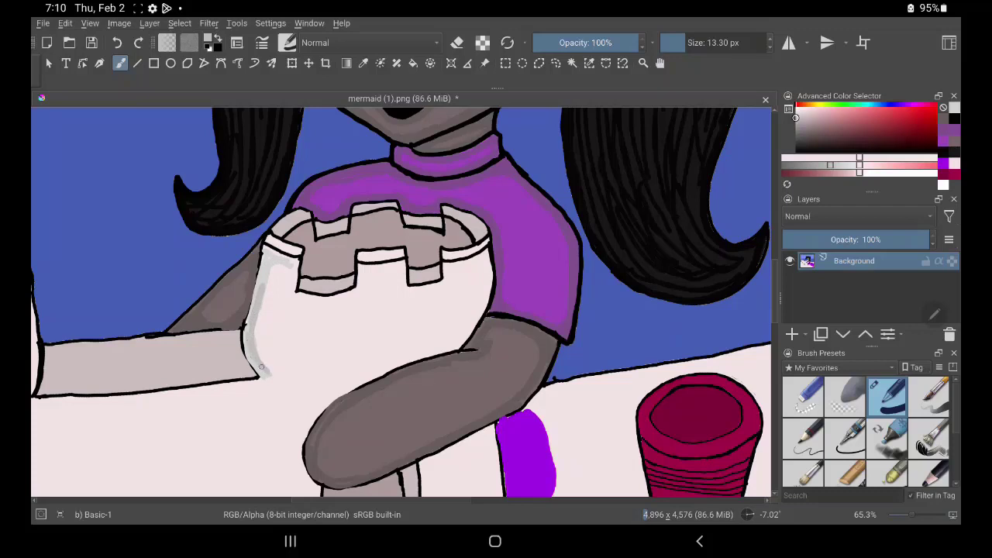
mouse_move(247, 337)
left_mouse_down()
mouse_move(270, 260)
mouse_move(285, 257)
mouse_move(288, 277)
mouse_move(292, 261)
mouse_move(292, 292)
mouse_move(299, 260)
mouse_move(309, 299)
mouse_move(288, 294)
mouse_move(296, 301)
mouse_move(355, 301)
left_mouse_up()
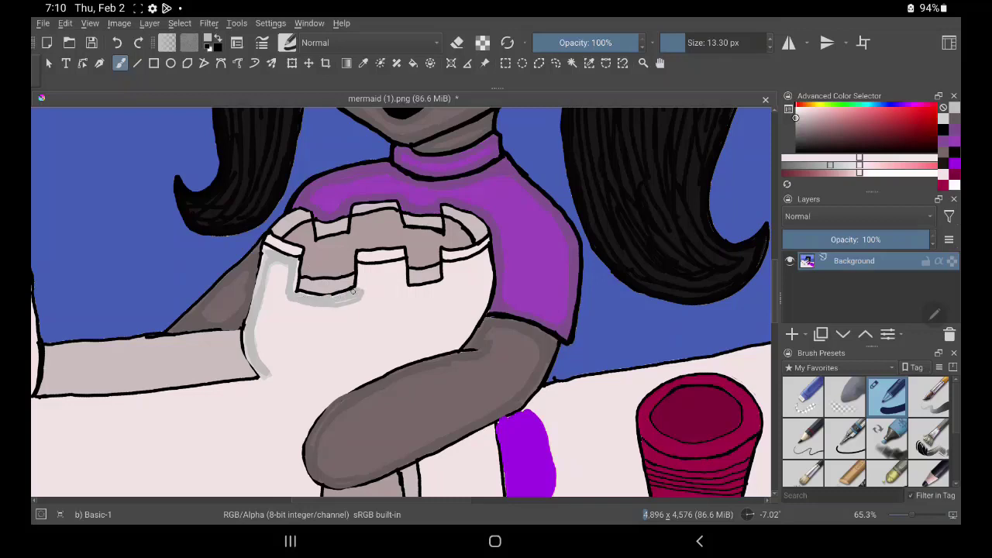
Step: Shade grey beneath the battlements across the castle and around the notch
mouse_move(304, 302)
left_mouse_down()
mouse_move(287, 294)
mouse_move(289, 268)
mouse_move(265, 265)
mouse_move(254, 307)
left_mouse_up()
left_click_drag(249, 346, 268, 372)
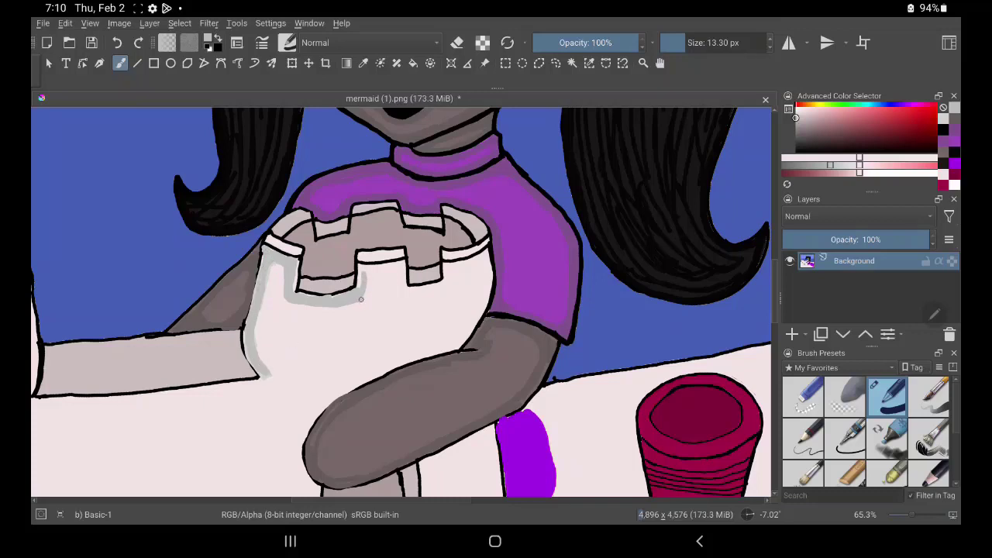
mouse_move(361, 299)
left_mouse_down()
mouse_move(371, 271)
mouse_move(396, 269)
left_mouse_up()
left_click_drag(402, 265, 402, 290)
left_click_drag(379, 270, 364, 283)
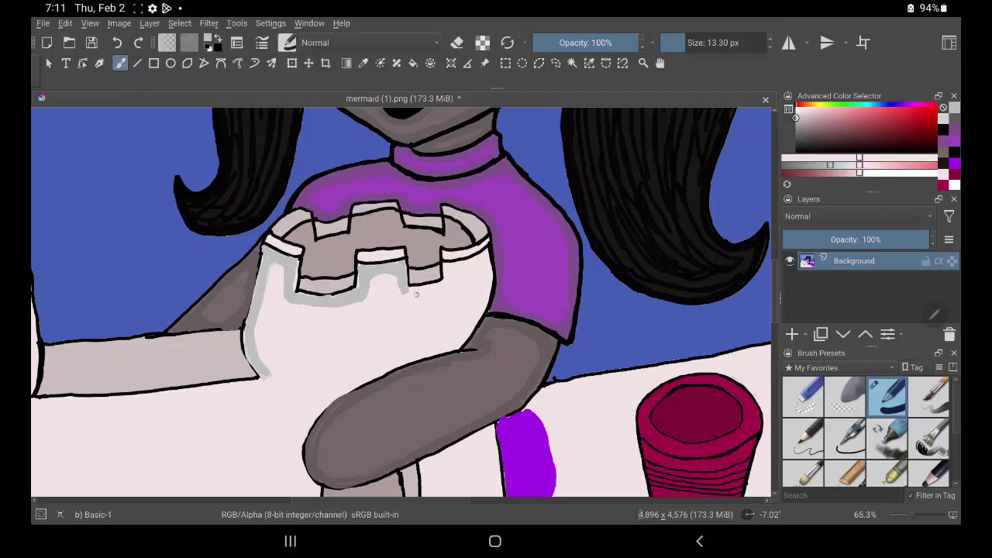
mouse_move(417, 295)
left_mouse_down()
mouse_move(439, 290)
mouse_move(446, 267)
mouse_move(416, 289)
mouse_move(467, 264)
mouse_move(484, 273)
mouse_move(477, 260)
left_mouse_up()
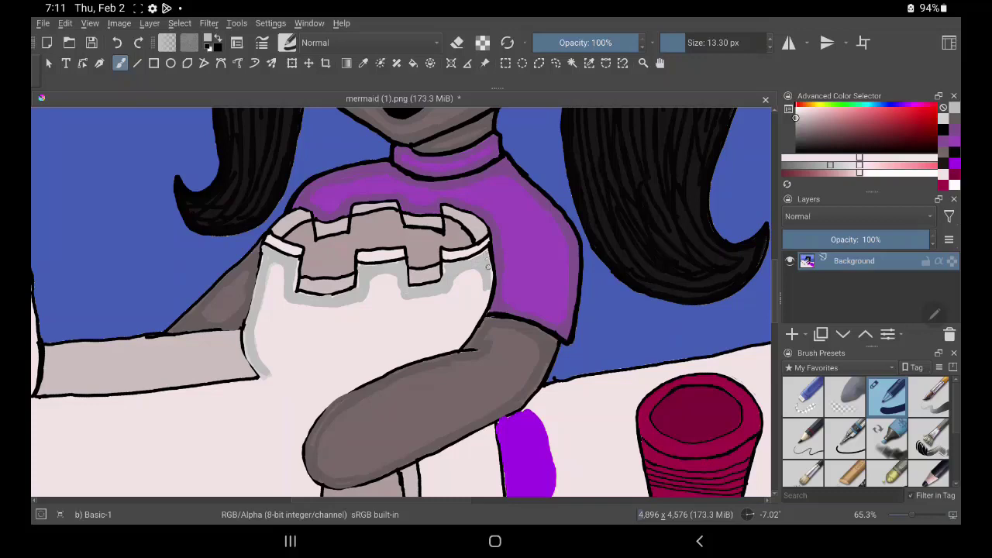
Step: Shade grey down the castle's right edge, along its edge above the arm, and the arm's left edge
mouse_move(487, 266)
left_mouse_down()
mouse_move(455, 339)
mouse_move(481, 288)
left_mouse_up()
mouse_move(460, 342)
left_mouse_down()
mouse_move(485, 292)
mouse_move(445, 339)
left_mouse_up()
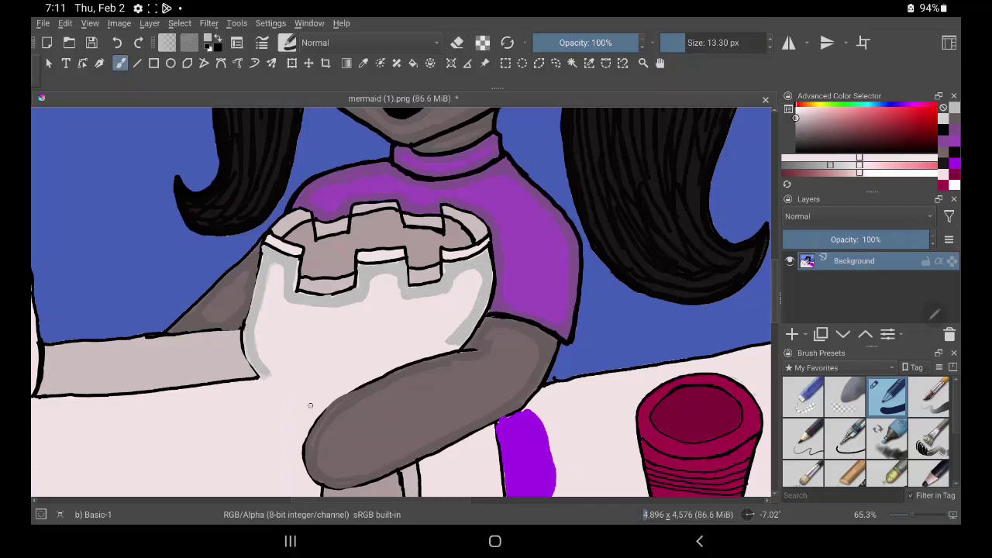
mouse_move(309, 405)
left_mouse_down()
mouse_move(424, 350)
mouse_move(400, 361)
left_mouse_up()
left_click_drag(455, 330, 375, 368)
left_click_drag(328, 395, 457, 344)
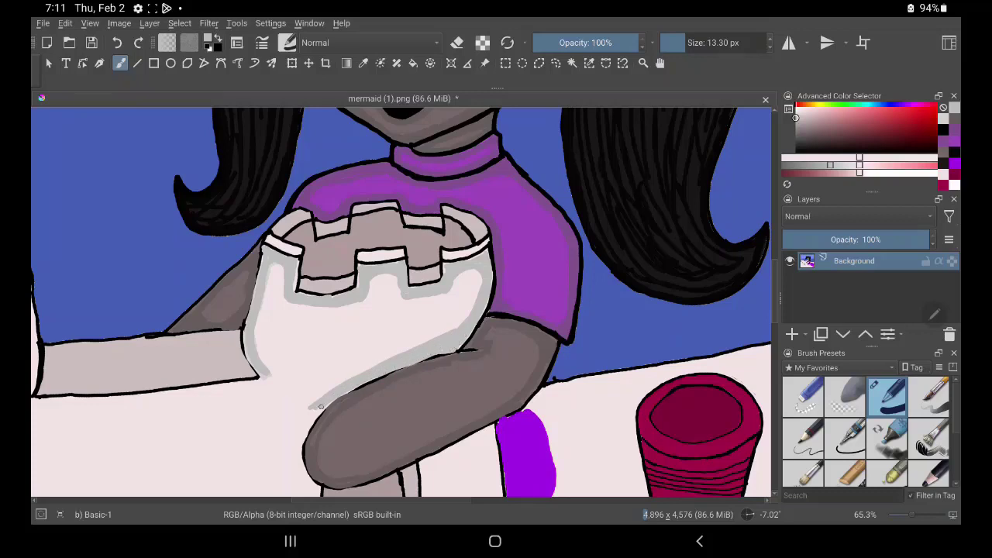
left_click_drag(321, 406, 296, 454)
mouse_move(303, 408)
left_mouse_down()
mouse_move(294, 476)
mouse_move(317, 489)
left_mouse_up()
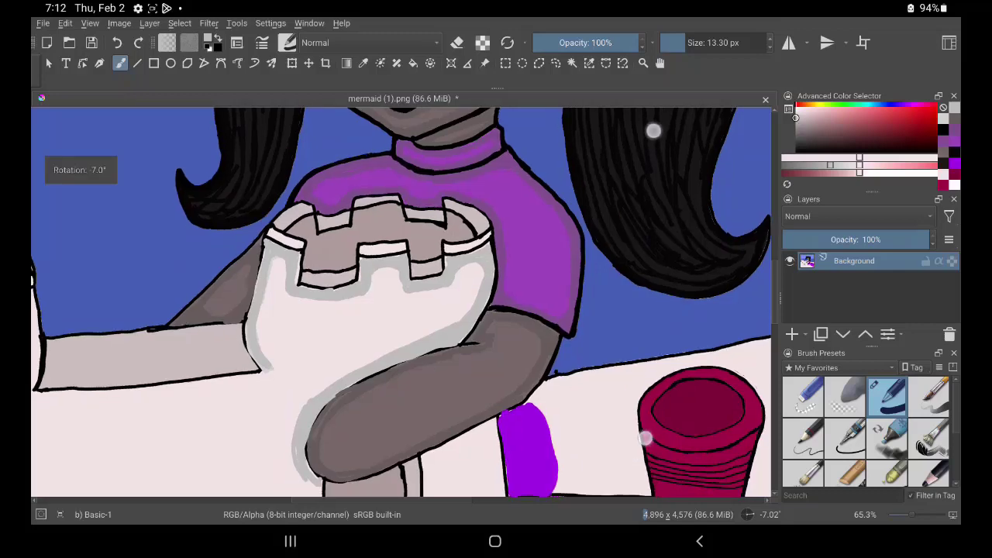
scroll(401, 302, "down", 5)
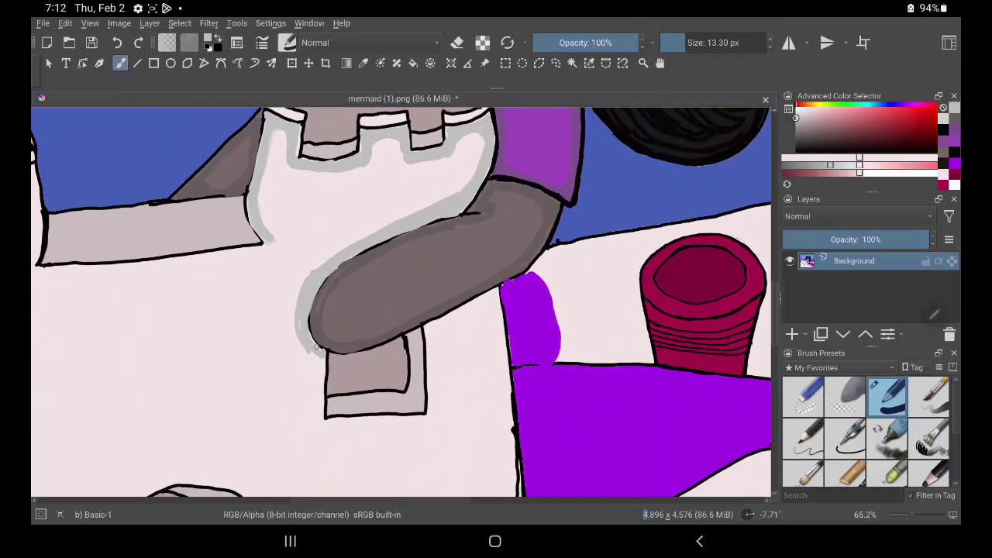
Step: Outline the arm's underside in grey and start shading the castle edge beside the purple tail
left_click_drag(310, 346, 324, 359)
mouse_move(434, 327)
left_mouse_down()
mouse_move(491, 293)
mouse_move(494, 320)
mouse_move(497, 291)
mouse_move(507, 411)
left_mouse_up()
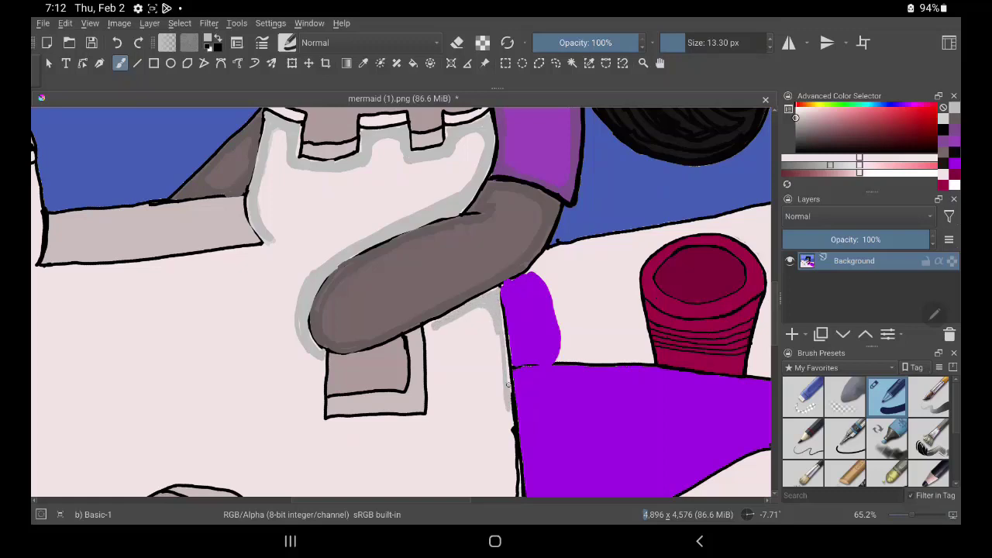
mouse_move(508, 368)
left_mouse_down()
mouse_move(497, 329)
mouse_move(504, 426)
left_mouse_up()
left_click_drag(490, 312, 509, 463)
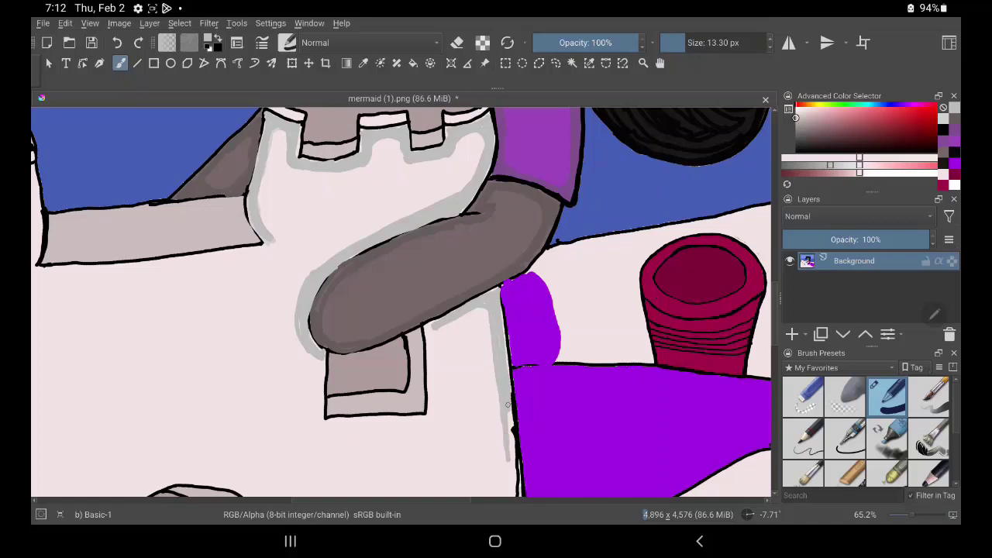
left_click_drag(508, 411, 516, 478)
Step: Extend the grey edge down beside the purple tail, filling gaps and linking it to the arm shading
left_click_drag(510, 428, 514, 490)
left_click_drag(510, 448, 513, 494)
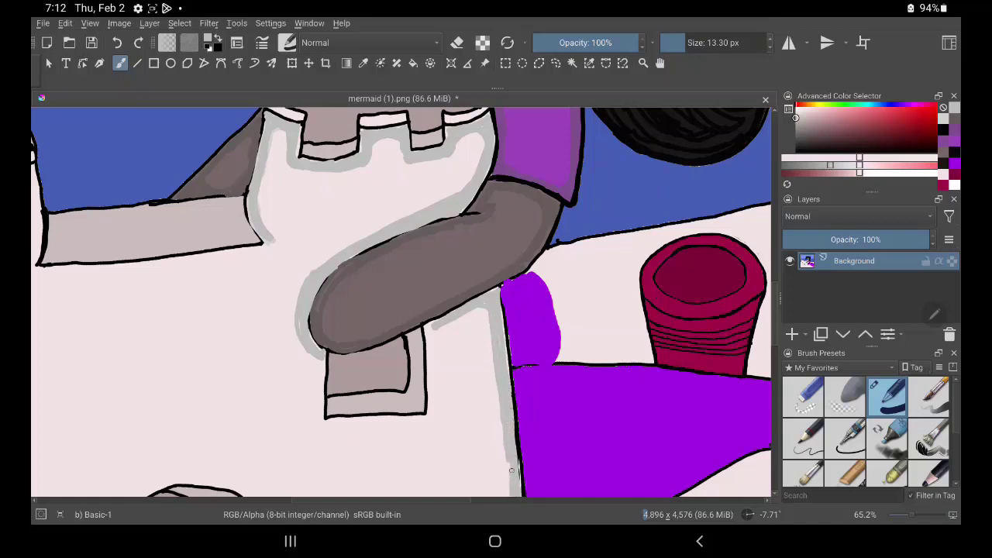
left_click_drag(515, 441, 516, 479)
left_click_drag(511, 425, 515, 445)
mouse_move(451, 322)
left_mouse_down()
mouse_move(425, 327)
mouse_move(488, 312)
left_mouse_up()
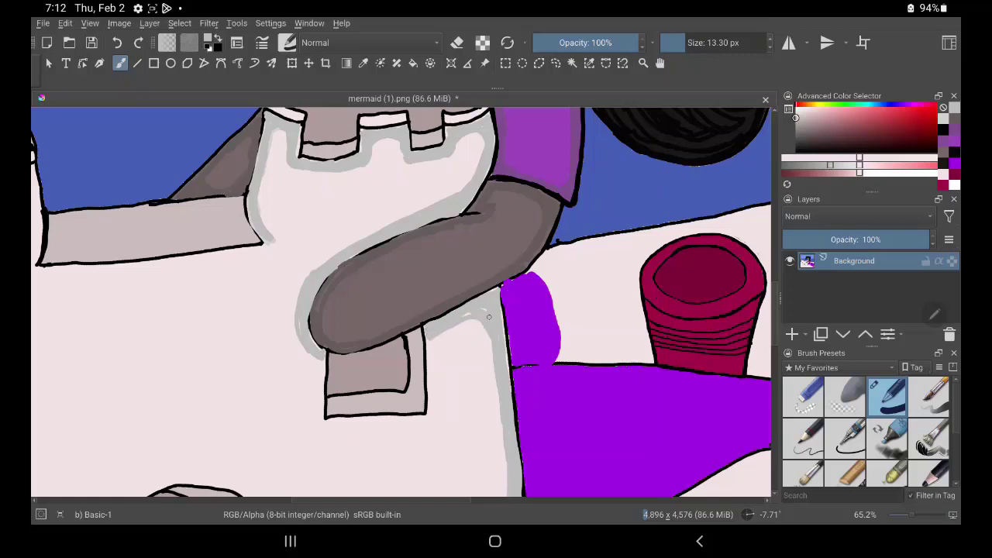
mouse_move(497, 400)
left_mouse_down()
mouse_move(489, 324)
mouse_move(503, 496)
left_mouse_up()
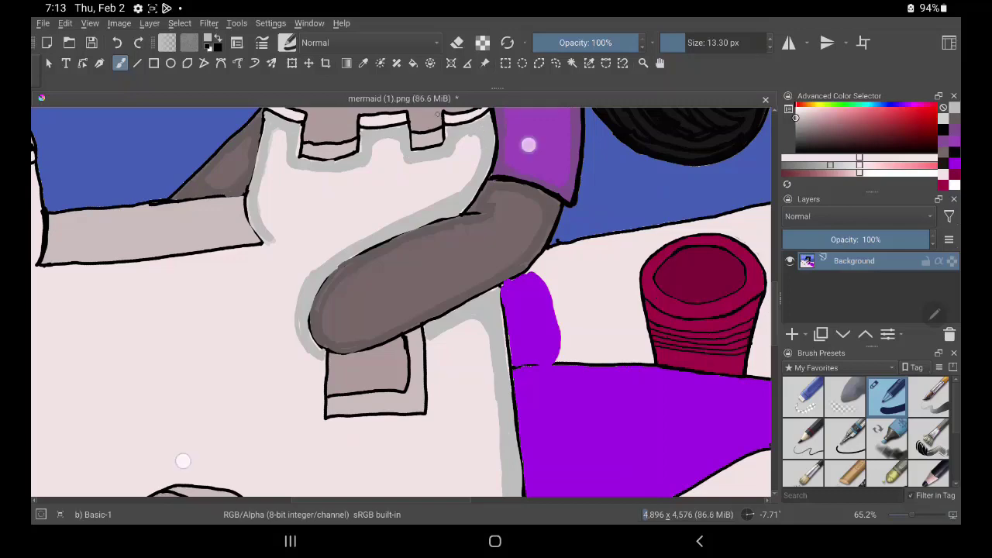
left_click_drag(465, 348, 523, 201)
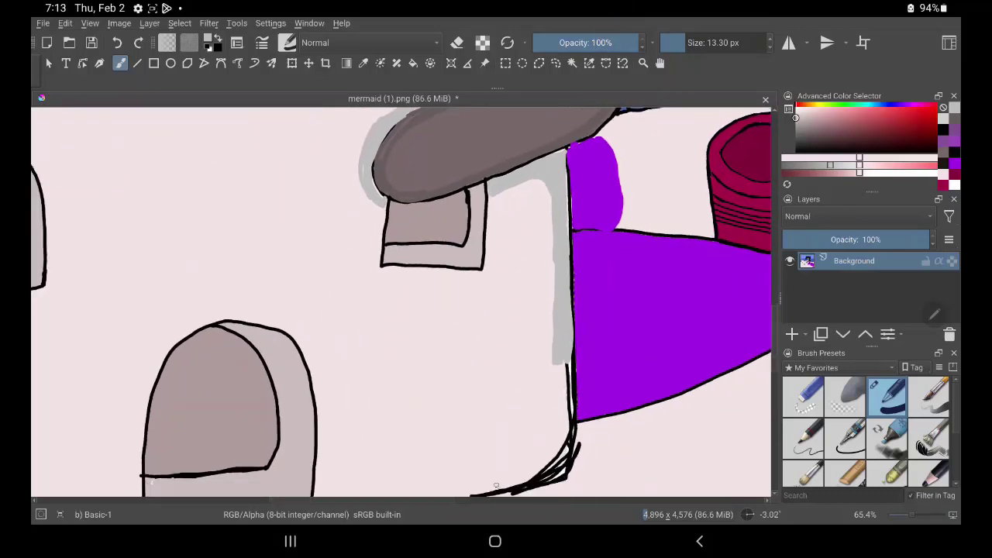
Step: Cover the vertical edge beside the purple shirt in grey down to the bottom-right corner
mouse_move(496, 485)
left_mouse_down()
mouse_move(533, 468)
mouse_move(476, 485)
mouse_move(558, 470)
mouse_move(564, 437)
mouse_move(541, 474)
mouse_move(560, 452)
mouse_move(561, 366)
mouse_move(556, 438)
left_mouse_up()
left_click_drag(564, 370, 556, 434)
left_click_drag(554, 430, 530, 471)
left_click_drag(564, 362, 564, 437)
left_click_drag(569, 375, 568, 456)
mouse_move(569, 353)
left_mouse_down()
mouse_move(558, 467)
mouse_move(575, 423)
mouse_move(577, 463)
mouse_move(571, 439)
mouse_move(562, 473)
left_mouse_up()
mouse_move(575, 417)
left_mouse_down()
mouse_move(577, 450)
mouse_move(562, 474)
left_mouse_up()
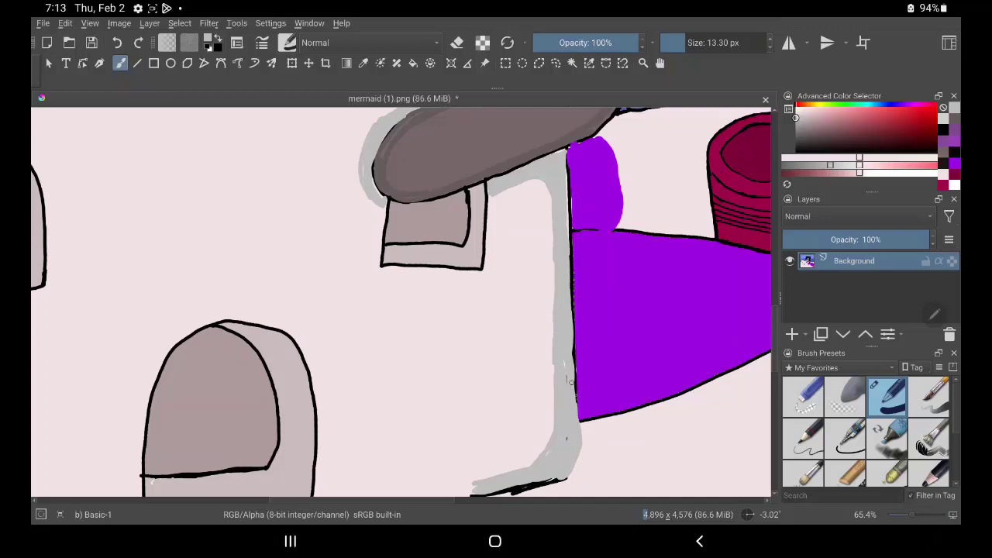
mouse_move(576, 418)
left_mouse_down()
mouse_move(569, 345)
mouse_move(574, 373)
left_mouse_up()
left_click_drag(166, 432, 243, 310)
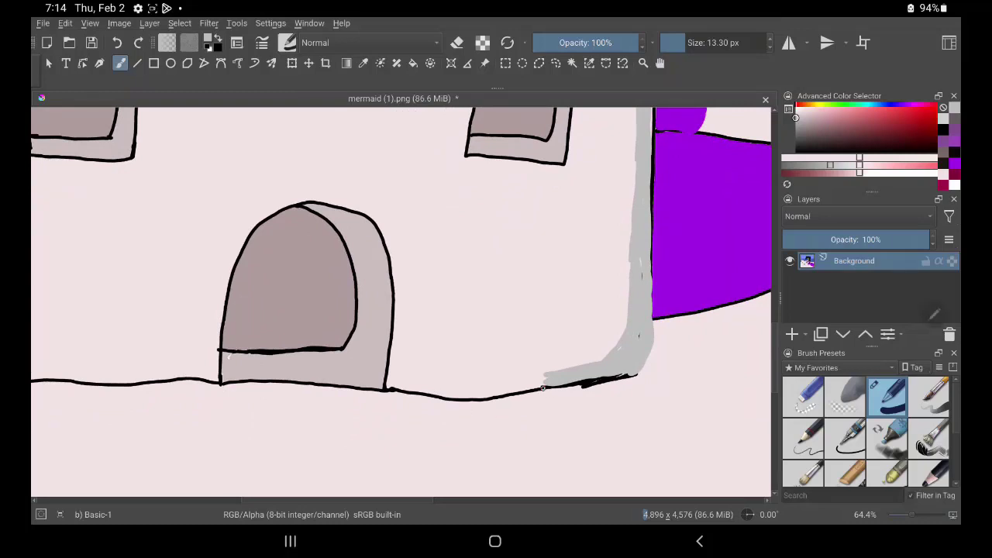
Step: Shade grey beneath the bottom edge and curved corner, then paint over stray grey wisps
left_click_drag(515, 406, 641, 383)
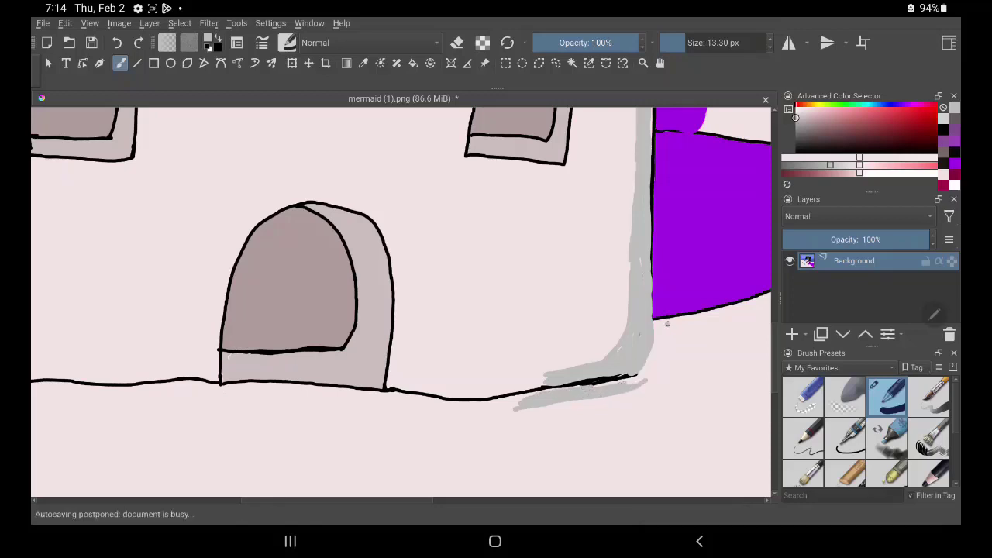
mouse_move(668, 324)
left_mouse_down()
mouse_move(643, 379)
mouse_move(653, 378)
mouse_move(669, 336)
mouse_move(640, 377)
mouse_move(655, 335)
mouse_move(627, 381)
mouse_move(610, 389)
left_mouse_up()
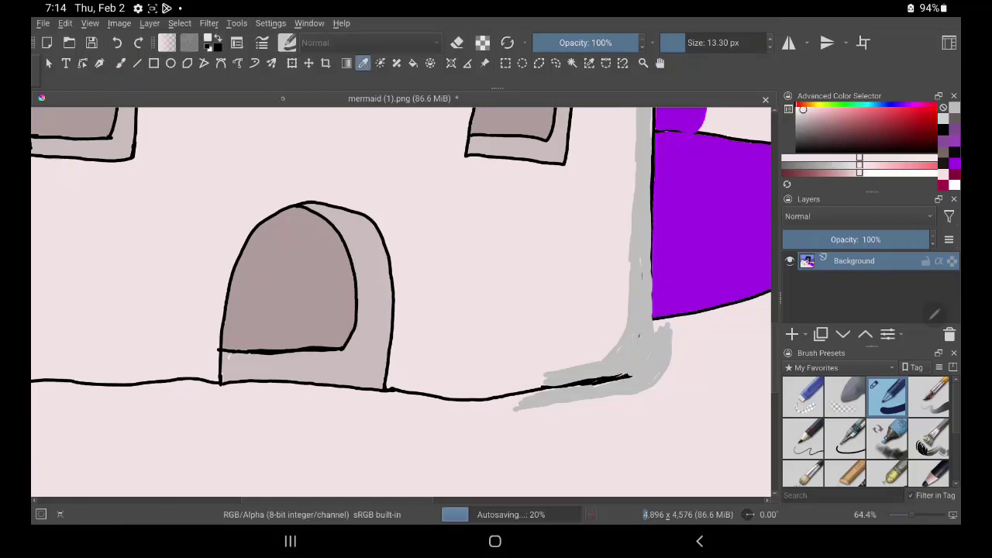
mouse_move(577, 371)
left_mouse_down()
mouse_move(547, 378)
mouse_move(558, 379)
left_mouse_up()
mouse_move(611, 354)
left_mouse_down()
mouse_move(559, 378)
mouse_move(590, 366)
mouse_move(542, 373)
mouse_move(553, 383)
left_mouse_up()
left_click_drag(618, 344, 605, 354)
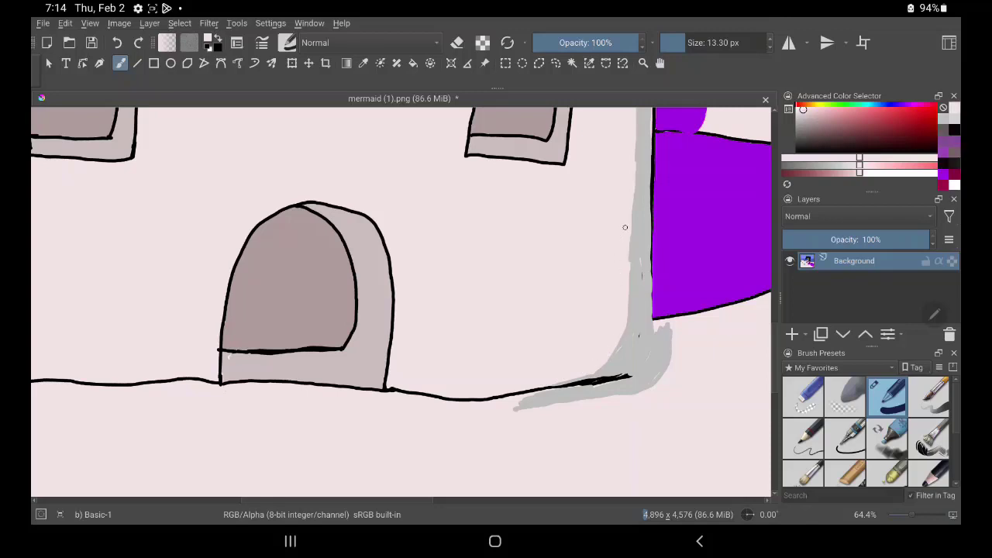
Step: Resample the shading grey and paint a grey strip under the doorway along the baseline
key("p")
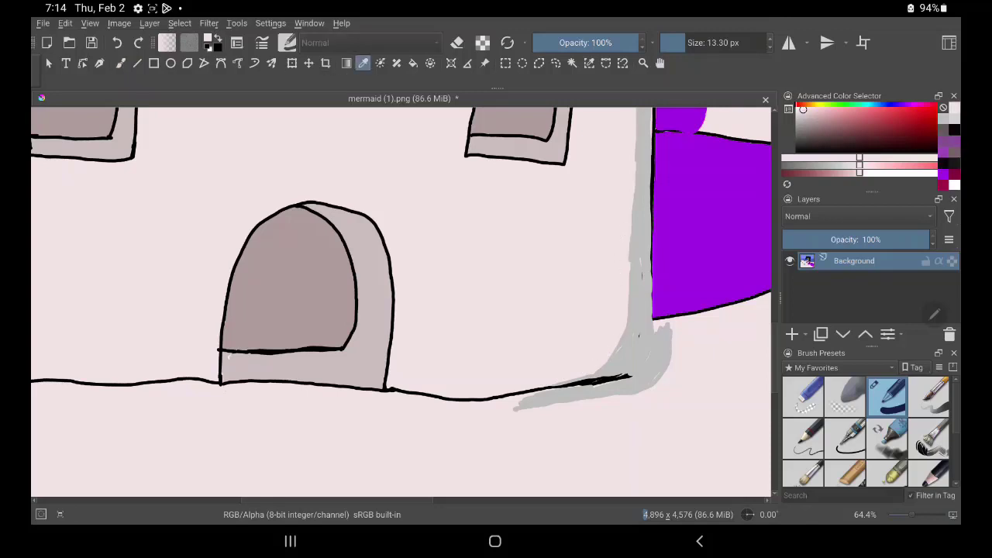
left_click(795, 117)
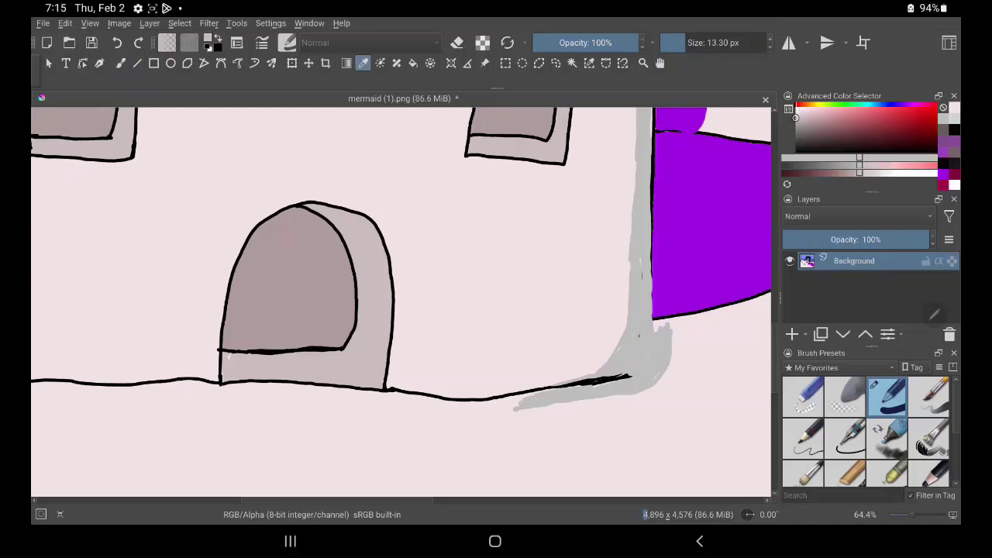
left_click(120, 63)
left_click_drag(246, 396, 308, 398)
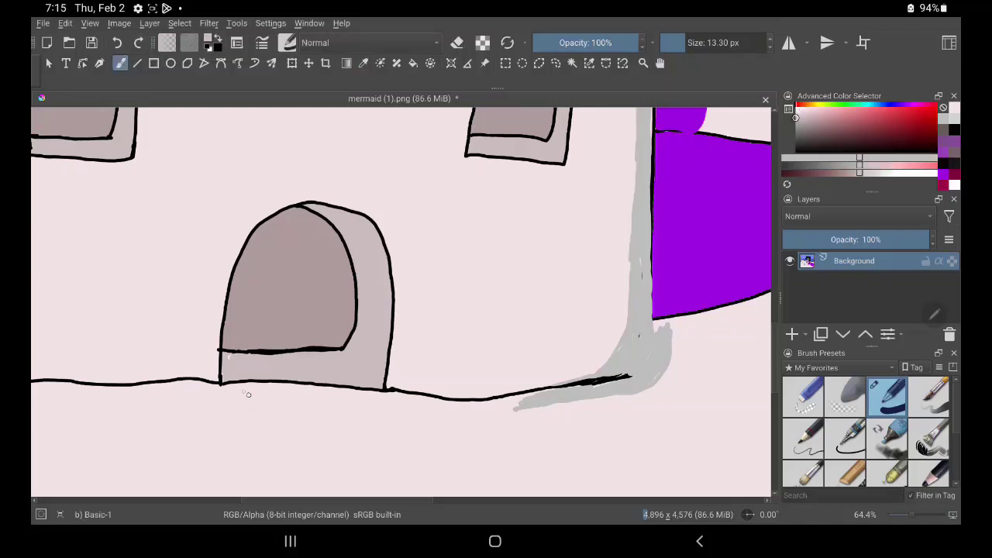
mouse_move(232, 394)
left_mouse_down()
mouse_move(308, 395)
mouse_move(218, 390)
mouse_move(334, 396)
mouse_move(322, 392)
left_mouse_up()
left_click_drag(223, 387, 403, 397)
left_click_drag(279, 388, 463, 406)
Step: Darken and thicken the baseline shading, extending it under the base's left section
mouse_move(406, 397)
left_mouse_down()
mouse_move(501, 404)
mouse_move(462, 408)
mouse_move(471, 413)
mouse_move(543, 409)
mouse_move(480, 419)
mouse_move(510, 415)
mouse_move(420, 411)
mouse_move(485, 418)
mouse_move(424, 410)
left_mouse_up()
left_click_drag(310, 396, 448, 418)
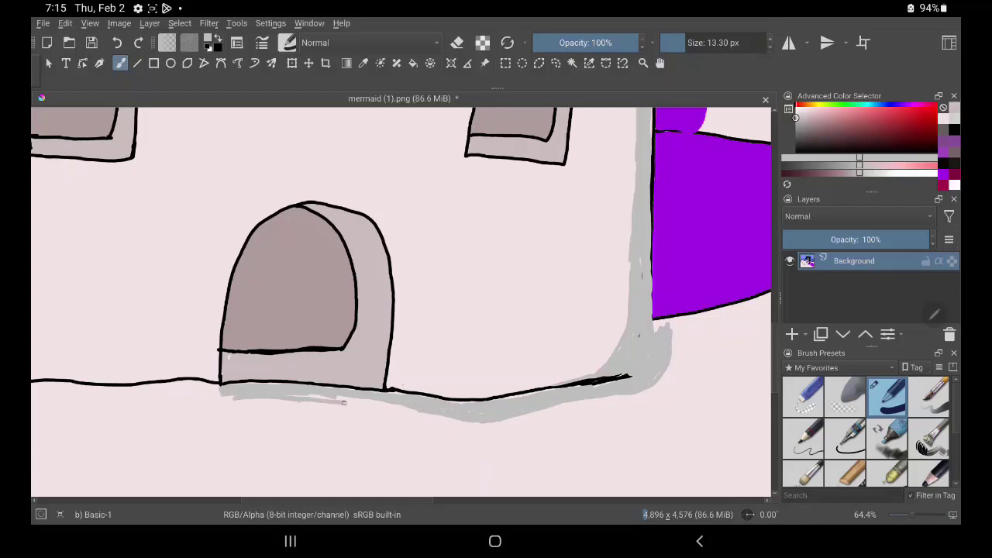
left_click_drag(336, 397, 416, 409)
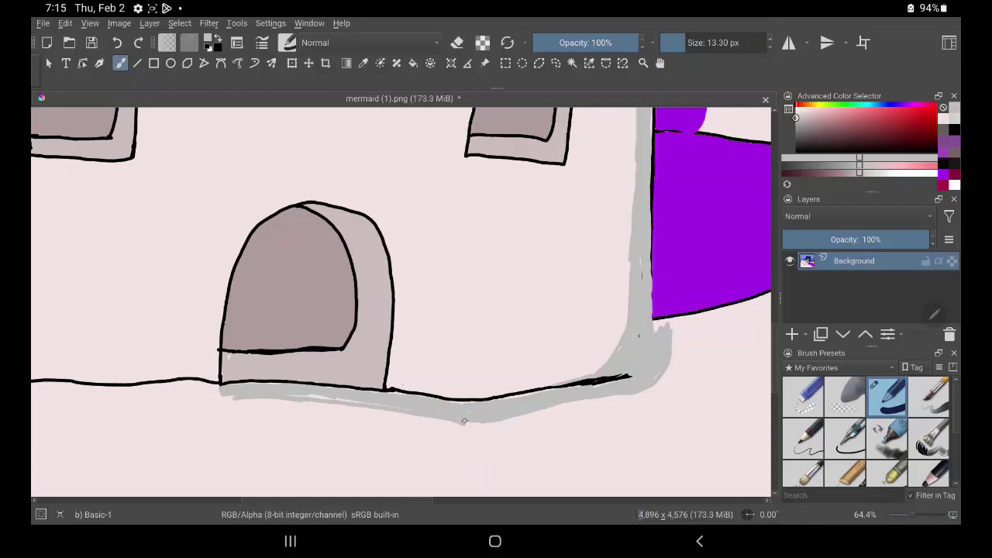
left_click_drag(486, 424, 454, 419)
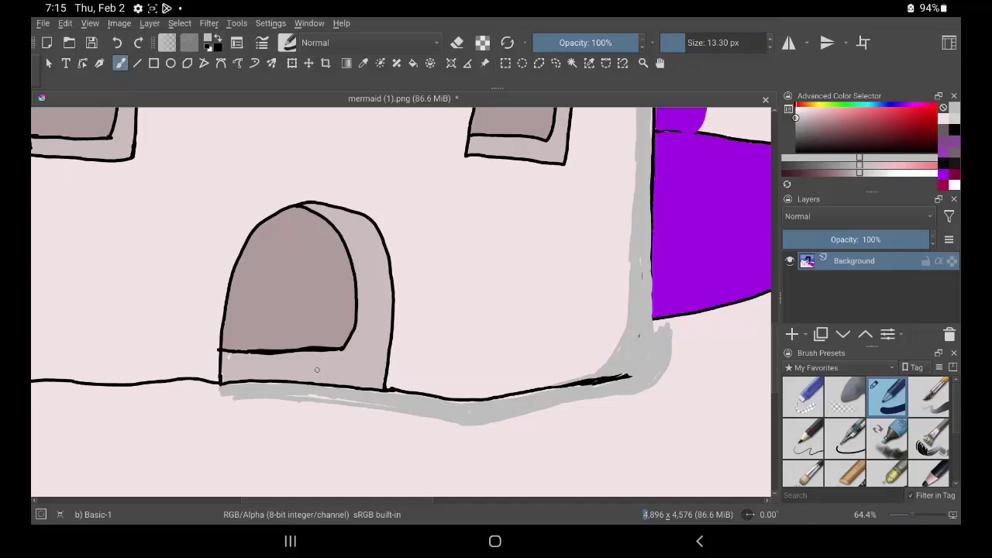
left_click_drag(316, 369, 541, 354)
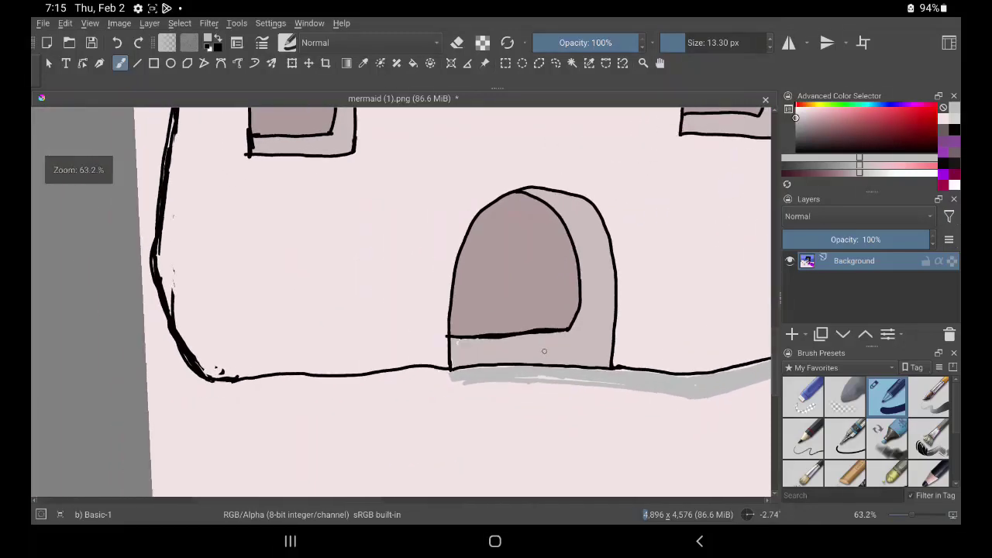
mouse_move(238, 392)
left_mouse_down()
mouse_move(211, 395)
mouse_move(309, 381)
mouse_move(483, 382)
mouse_move(411, 372)
mouse_move(352, 379)
mouse_move(587, 379)
mouse_move(400, 380)
left_mouse_up()
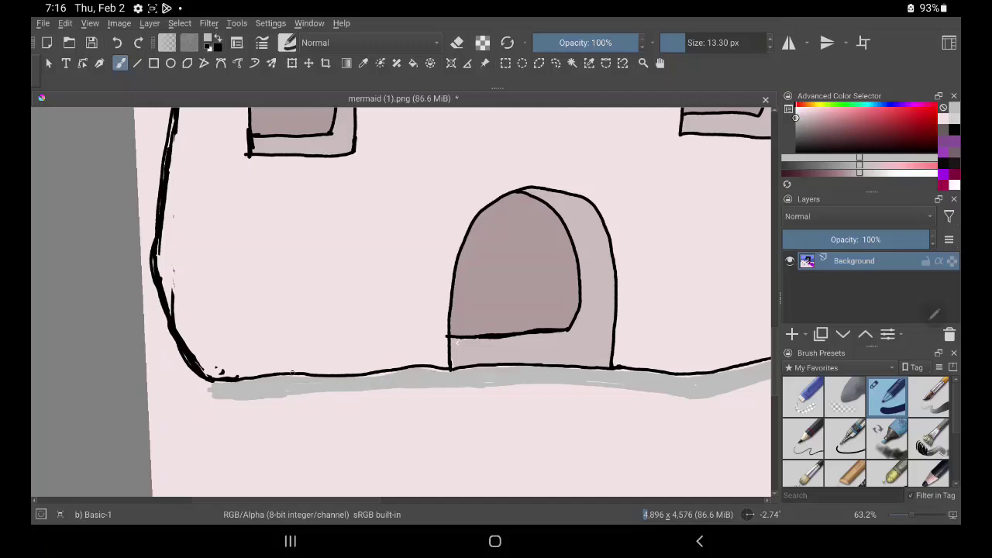
Step: Shade grey along the tower's top left side, inner corner and right edge
left_click_drag(454, 222, 534, 407)
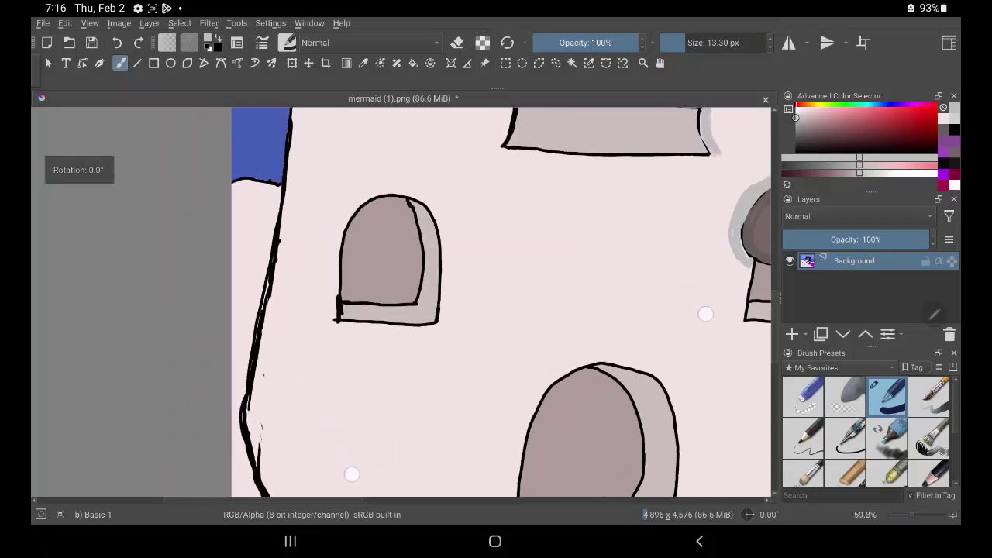
left_click_drag(728, 227, 732, 345)
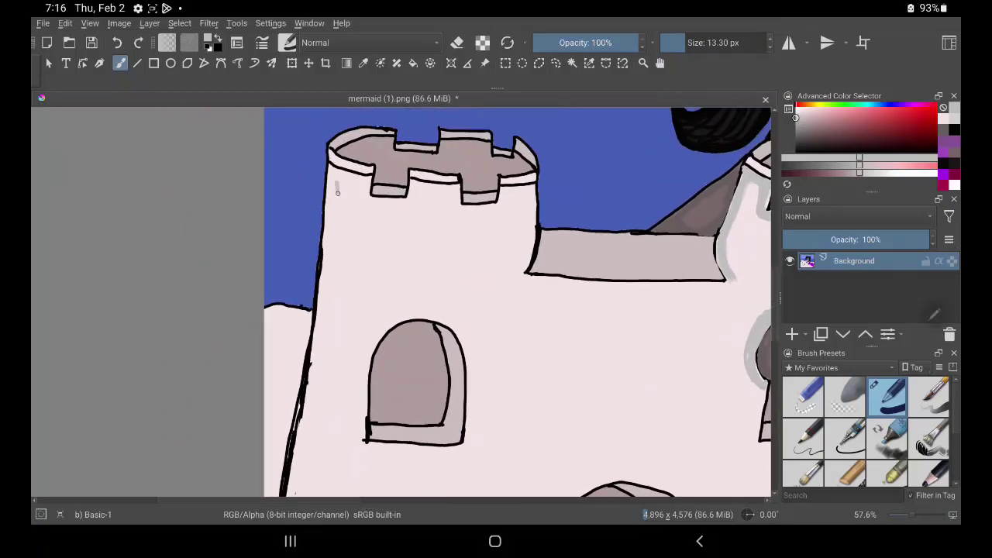
left_click_drag(334, 186, 333, 231)
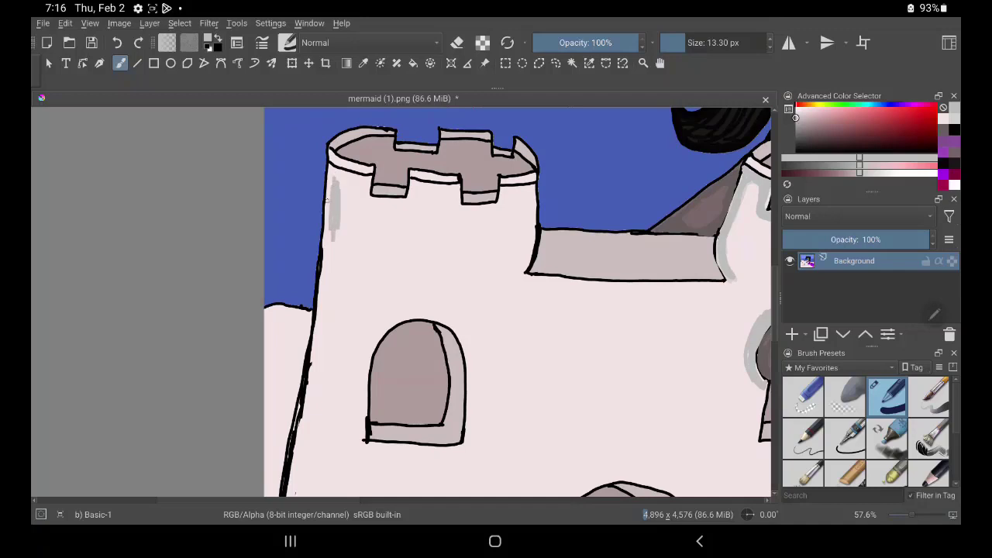
mouse_move(530, 247)
left_mouse_down()
mouse_move(509, 271)
mouse_move(532, 222)
mouse_move(525, 249)
left_mouse_up()
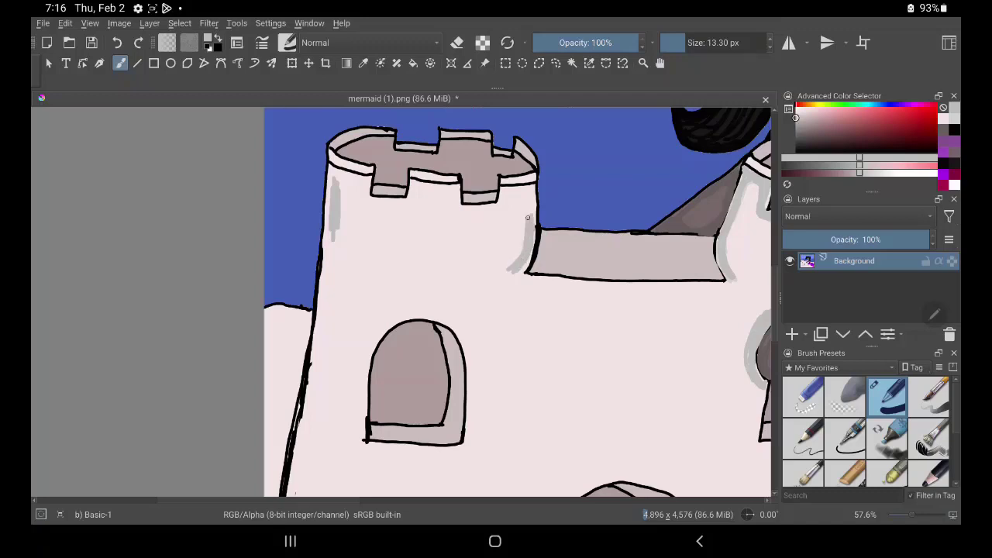
mouse_move(526, 203)
left_mouse_down()
mouse_move(522, 250)
mouse_move(525, 227)
left_mouse_up()
left_click_drag(512, 267, 529, 259)
mouse_move(530, 196)
left_mouse_down()
mouse_move(533, 222)
mouse_move(531, 188)
mouse_move(533, 207)
mouse_move(506, 208)
mouse_move(529, 188)
mouse_move(475, 215)
mouse_move(463, 210)
mouse_move(495, 212)
mouse_move(444, 189)
mouse_move(456, 212)
mouse_move(475, 219)
mouse_move(455, 194)
mouse_move(452, 210)
mouse_move(478, 209)
mouse_move(428, 189)
mouse_move(411, 205)
mouse_move(413, 186)
mouse_move(436, 186)
mouse_move(413, 184)
mouse_move(454, 186)
mouse_move(458, 200)
mouse_move(380, 211)
mouse_move(388, 207)
mouse_move(368, 205)
mouse_move(406, 198)
mouse_move(365, 208)
mouse_move(359, 194)
mouse_move(367, 211)
mouse_move(367, 184)
mouse_move(341, 185)
mouse_move(331, 166)
mouse_move(367, 186)
left_mouse_up()
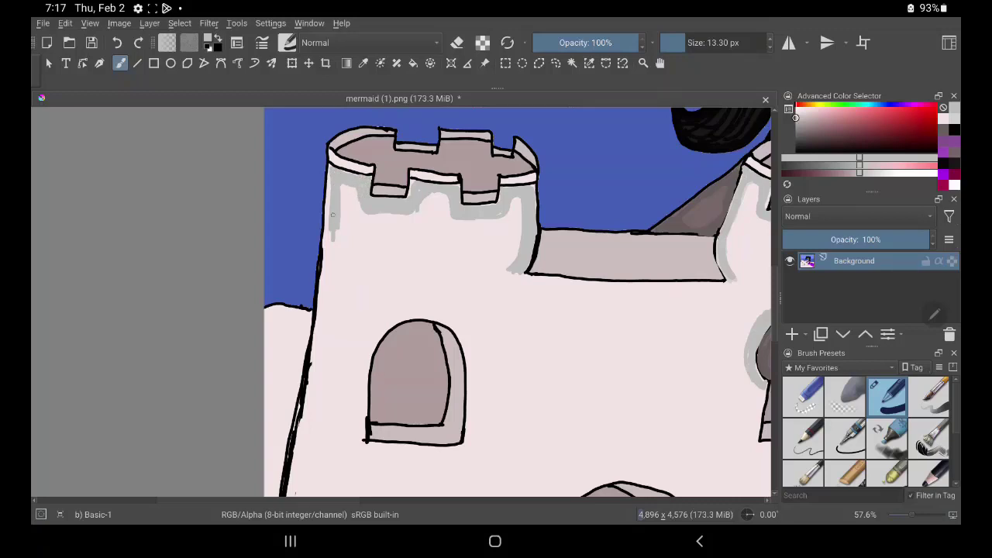
Step: Shade grey down the tower's left wall, undoing one stray stroke along the way
mouse_move(331, 231)
left_mouse_down()
mouse_move(326, 293)
mouse_move(332, 198)
mouse_move(325, 262)
mouse_move(329, 220)
left_mouse_up()
mouse_move(328, 202)
left_mouse_down()
mouse_move(332, 169)
mouse_move(324, 284)
left_mouse_up()
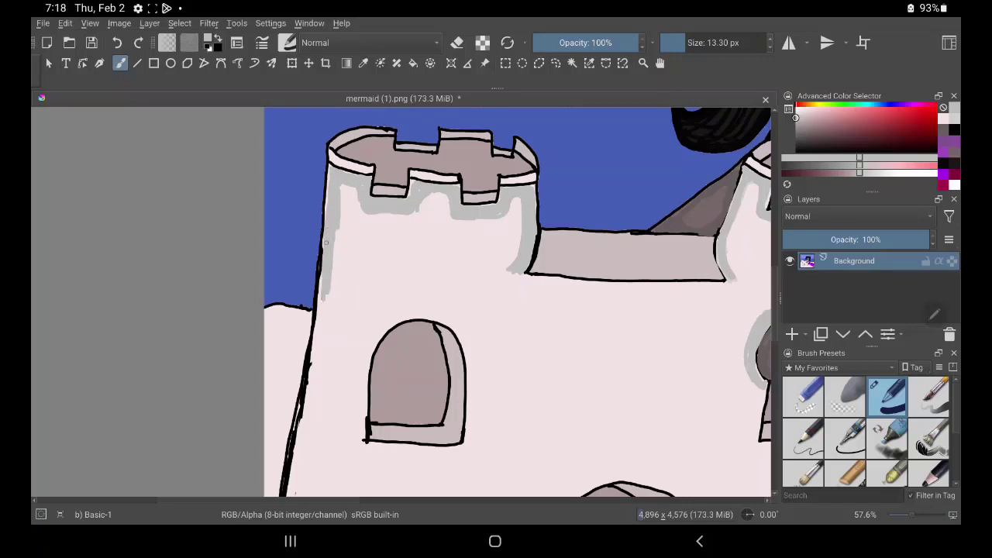
key("ctrl+z")
left_click_drag(333, 241, 328, 300)
left_click_drag(333, 259, 324, 337)
left_click_drag(322, 303, 307, 415)
left_click_drag(319, 356, 313, 404)
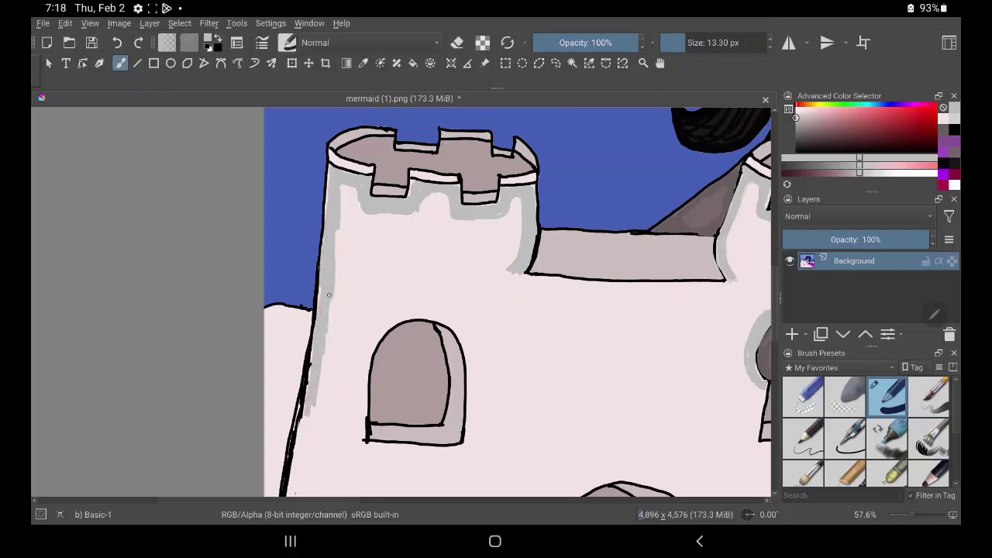
left_click_drag(329, 304, 320, 375)
Step: Continue the grey shading down the tower's lower-left outline
mouse_move(337, 268)
left_mouse_down()
mouse_move(339, 216)
mouse_move(338, 282)
mouse_move(298, 450)
left_mouse_up()
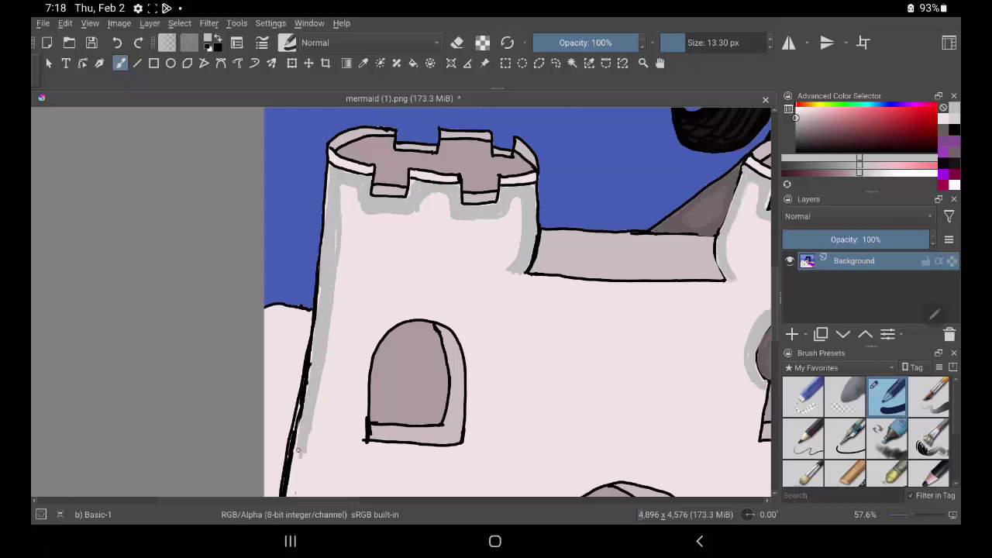
mouse_move(309, 395)
left_mouse_down()
mouse_move(298, 448)
mouse_move(314, 357)
left_mouse_up()
left_click_drag(304, 406, 315, 342)
left_click_drag(303, 406, 293, 470)
mouse_move(296, 435)
left_mouse_down()
mouse_move(287, 490)
mouse_move(299, 496)
left_mouse_up()
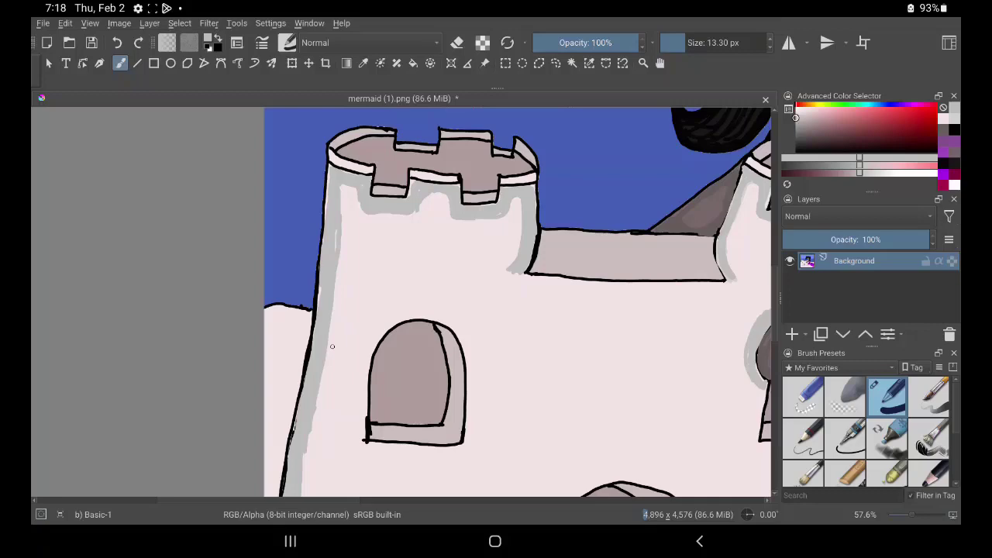
left_click_drag(332, 346, 357, 191)
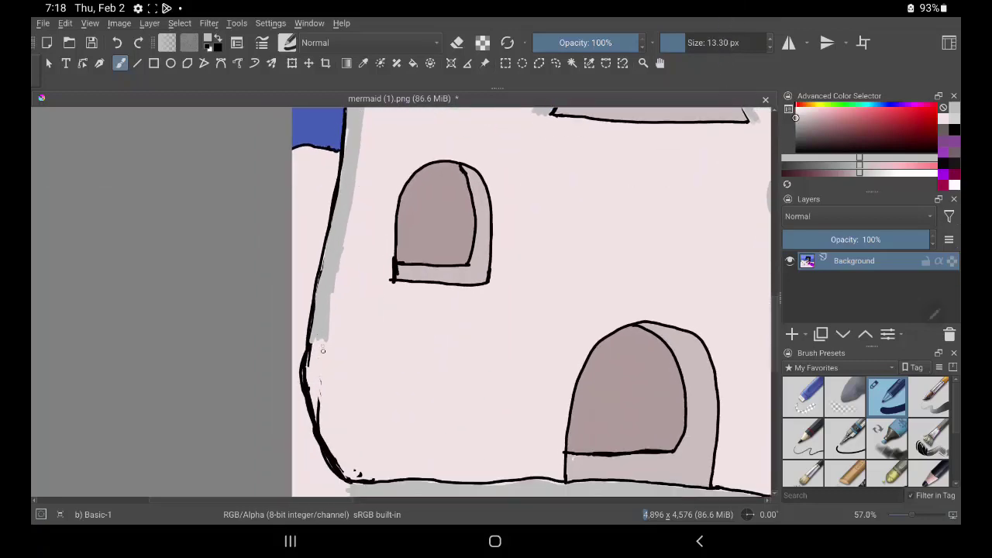
Step: Fill grey along the lower-left wall outline and its curve, covering dark bits, then zoom out
mouse_move(323, 350)
left_mouse_down()
mouse_move(318, 399)
mouse_move(315, 341)
mouse_move(308, 389)
mouse_move(344, 461)
left_mouse_up()
left_click_drag(322, 383, 347, 453)
mouse_move(330, 401)
left_mouse_down()
mouse_move(363, 479)
mouse_move(333, 462)
mouse_move(347, 480)
mouse_move(311, 414)
mouse_move(341, 475)
mouse_move(303, 366)
mouse_move(339, 473)
left_mouse_up()
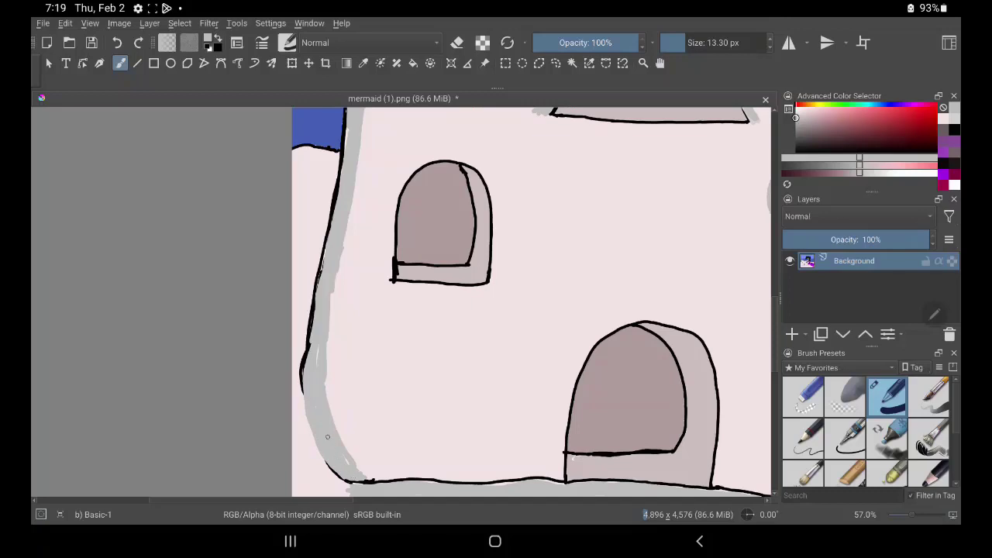
mouse_move(309, 358)
left_mouse_down()
mouse_move(309, 343)
mouse_move(305, 369)
mouse_move(309, 332)
mouse_move(306, 353)
left_mouse_up()
left_click_drag(325, 340, 141, 298)
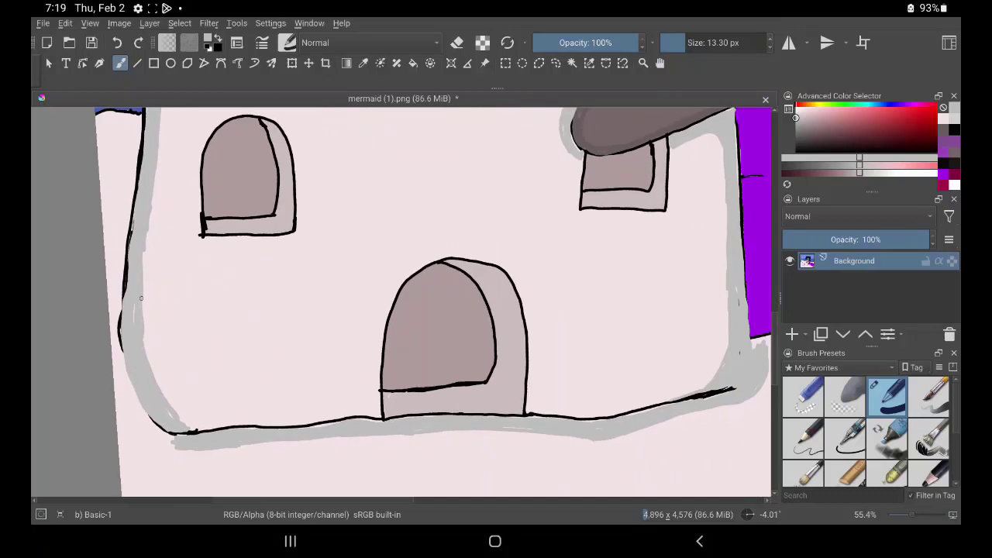